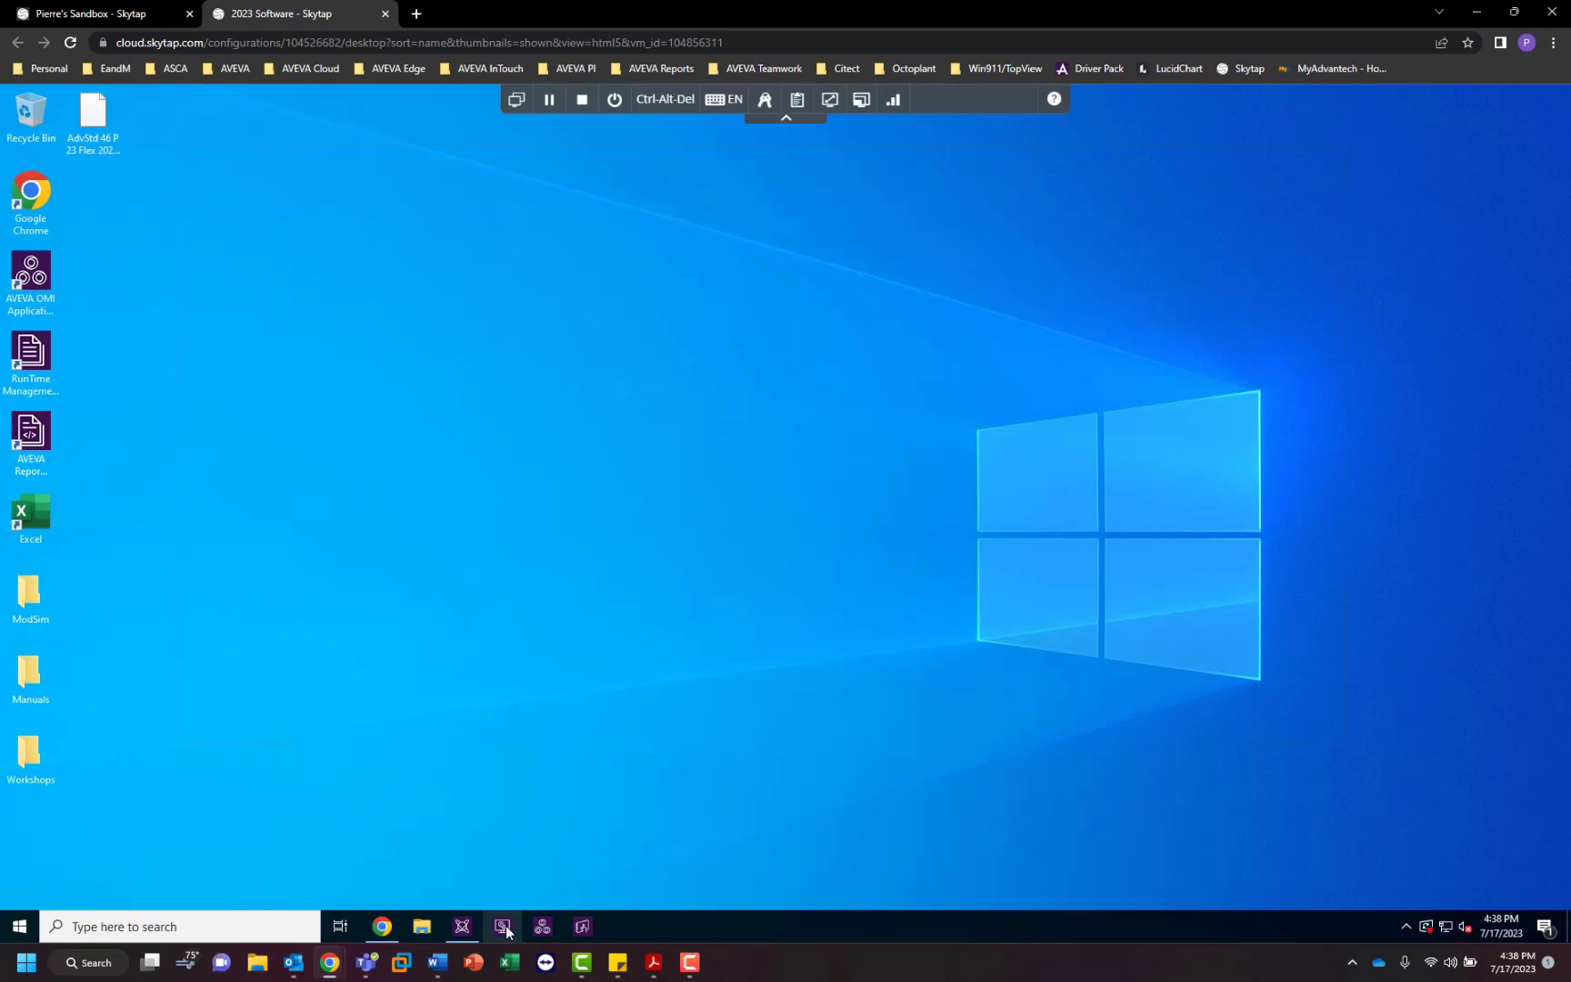
In OCMC, show the PLC node under Internal - SIM > OI.SIM.1 > Configuration > PORT.
{"action": "left_click", "coordinate": [507, 926]}
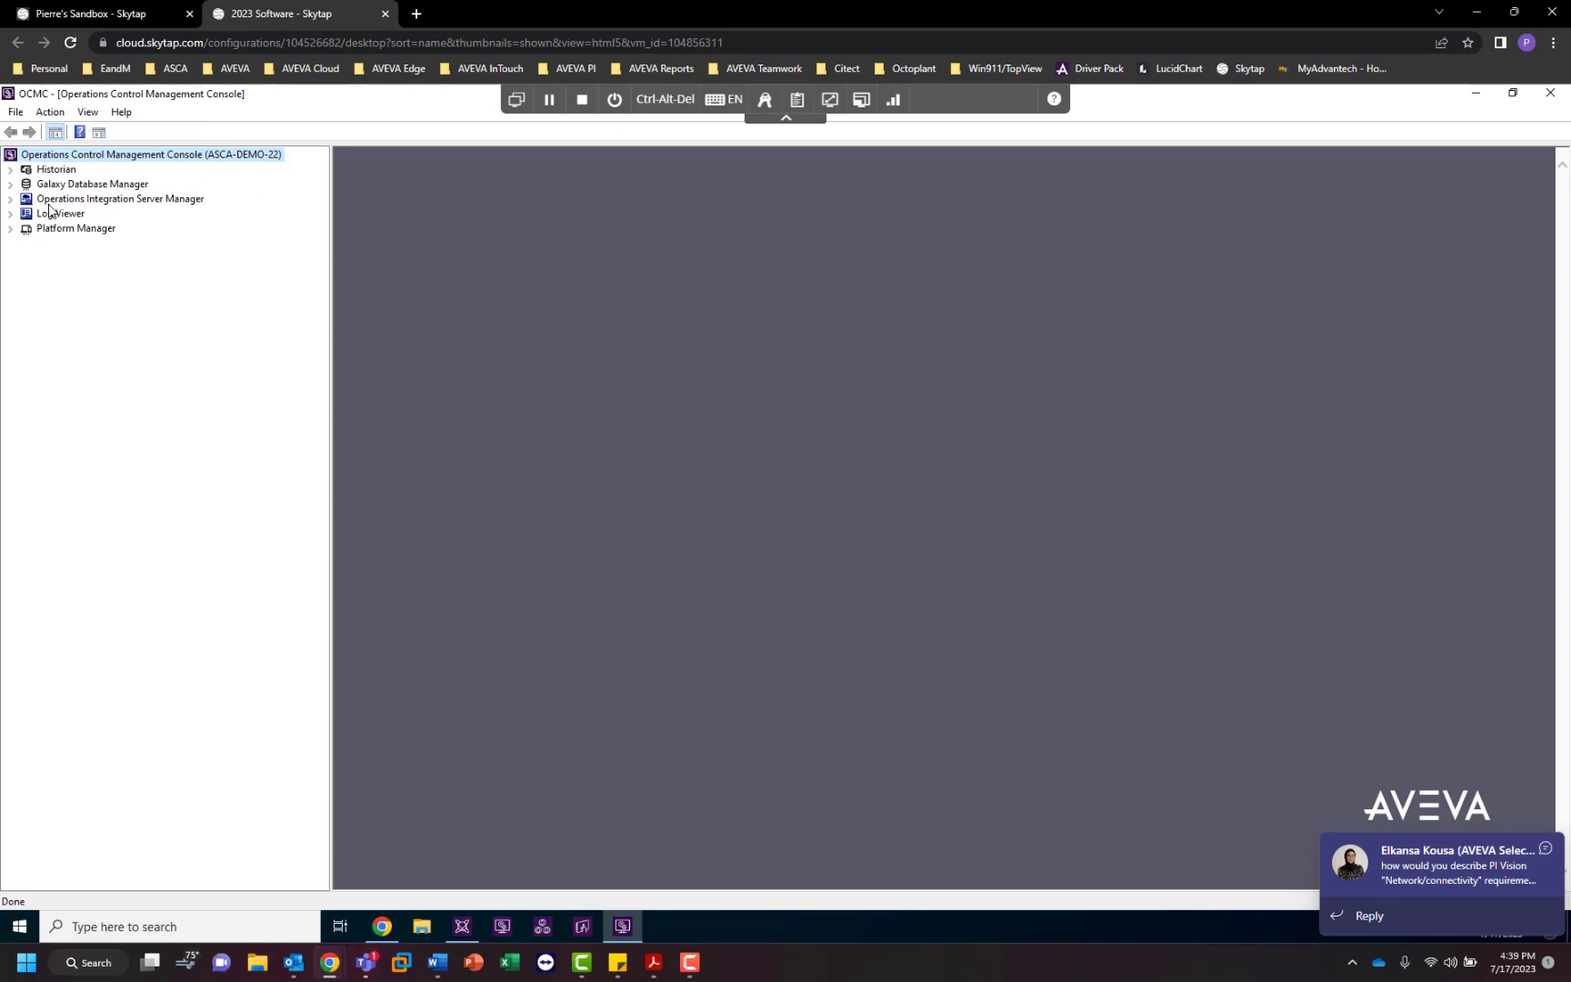
{"action": "left_click", "coordinate": [13, 199]}
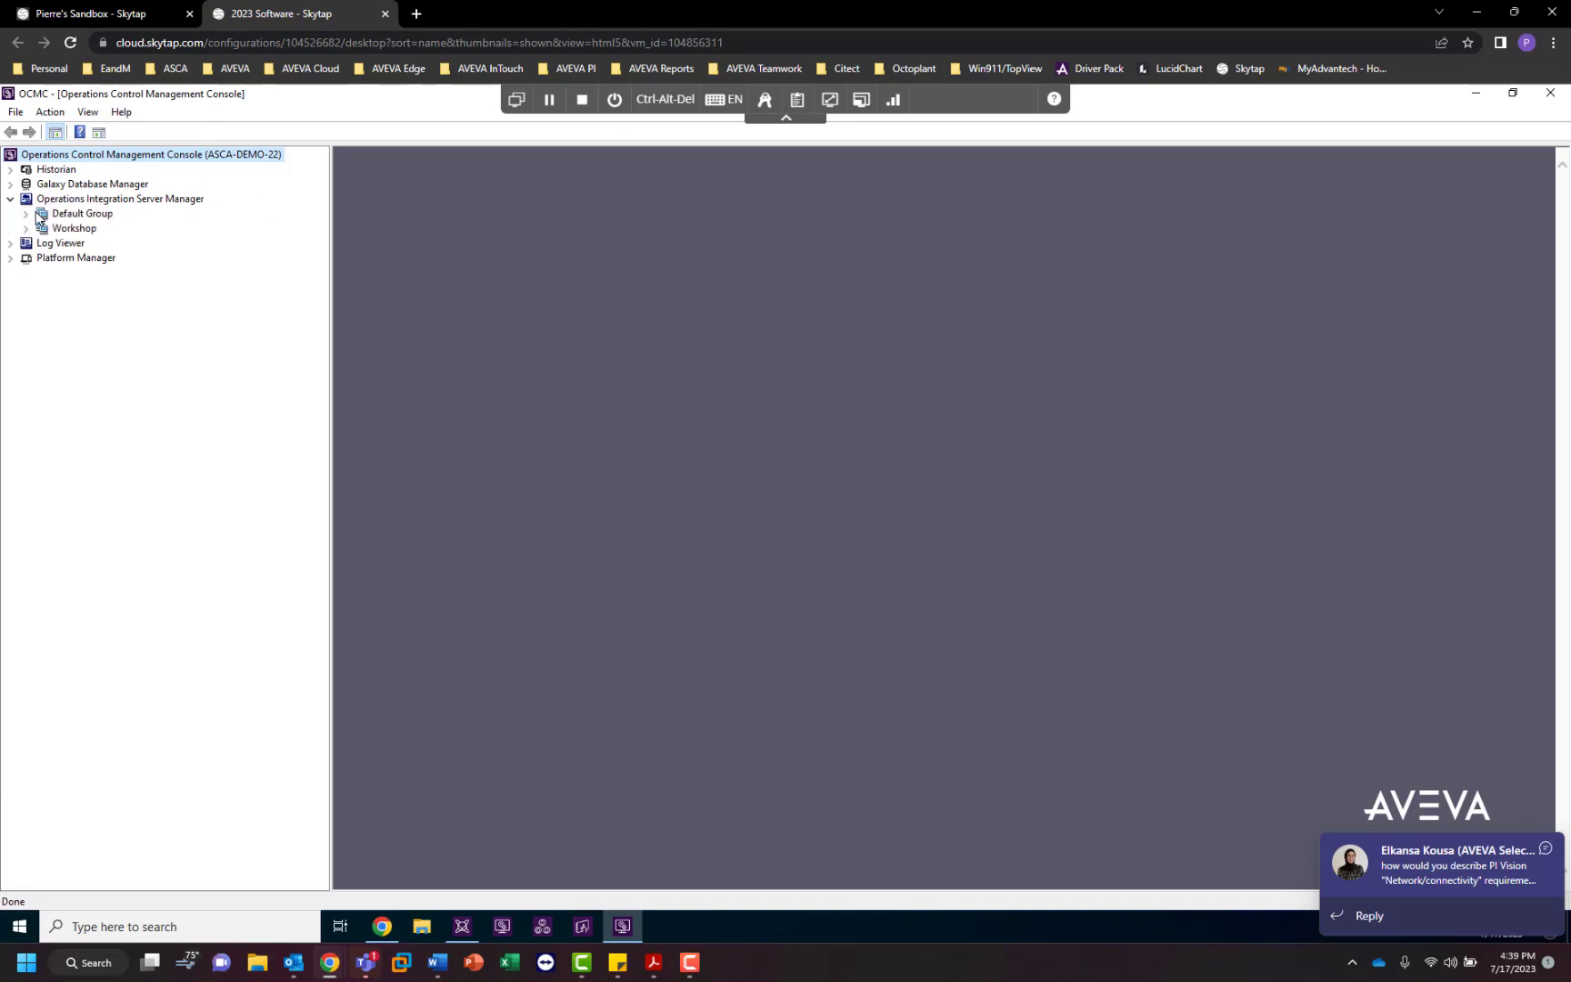
{"action": "left_click", "coordinate": [29, 214]}
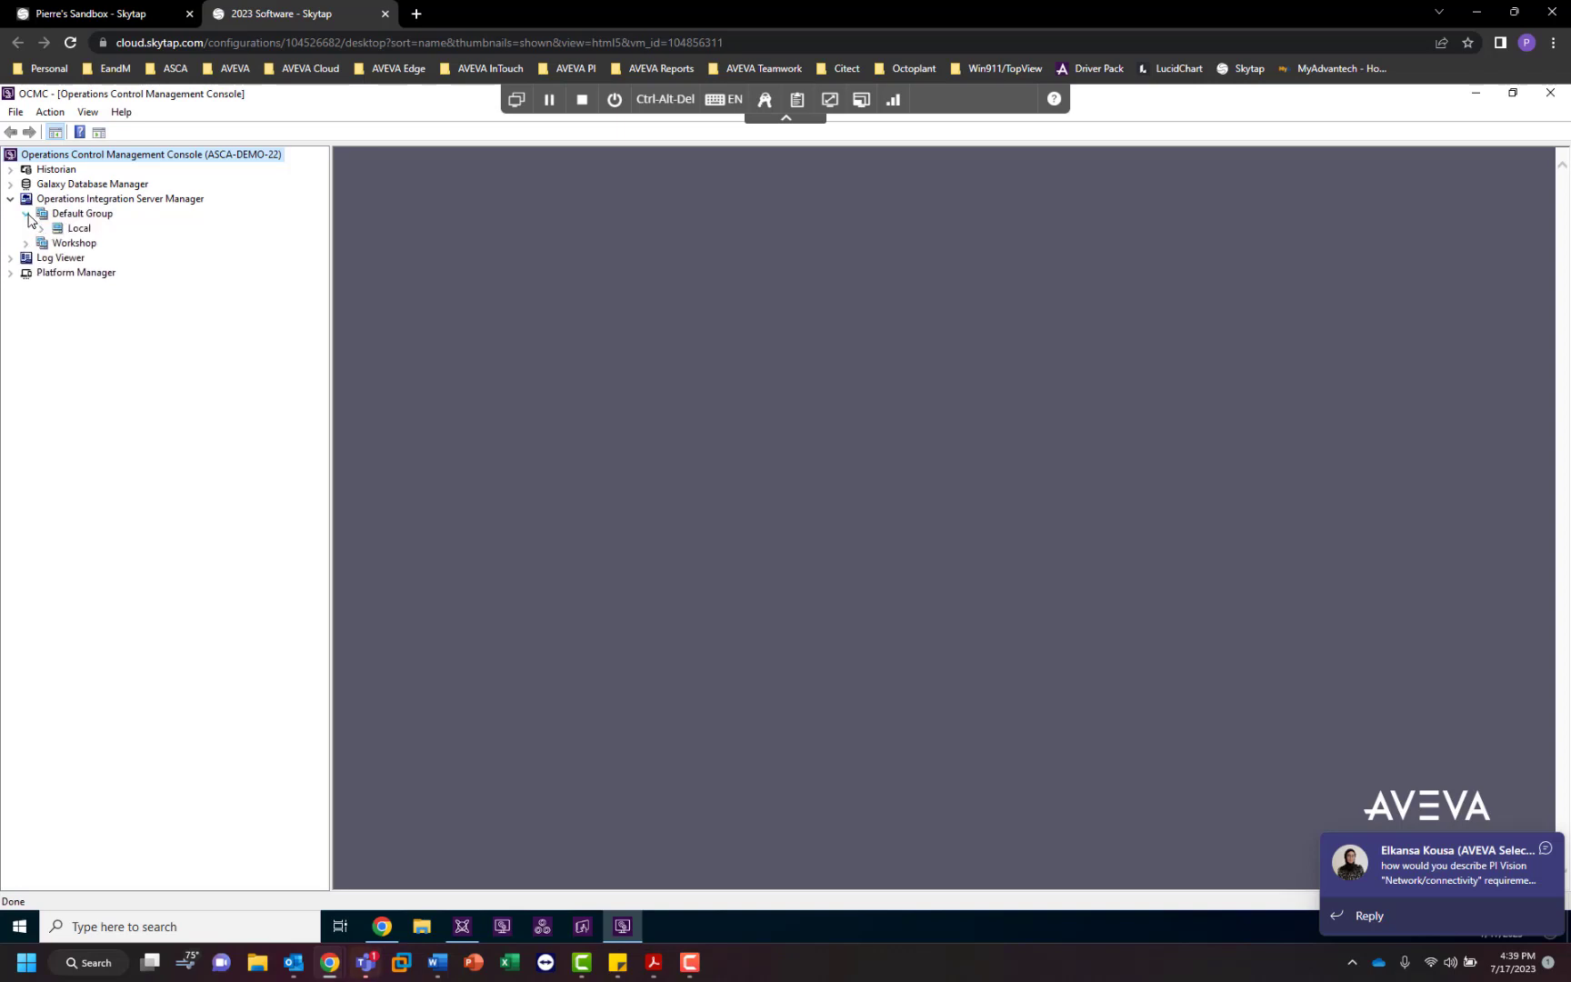
{"action": "left_click", "coordinate": [44, 228]}
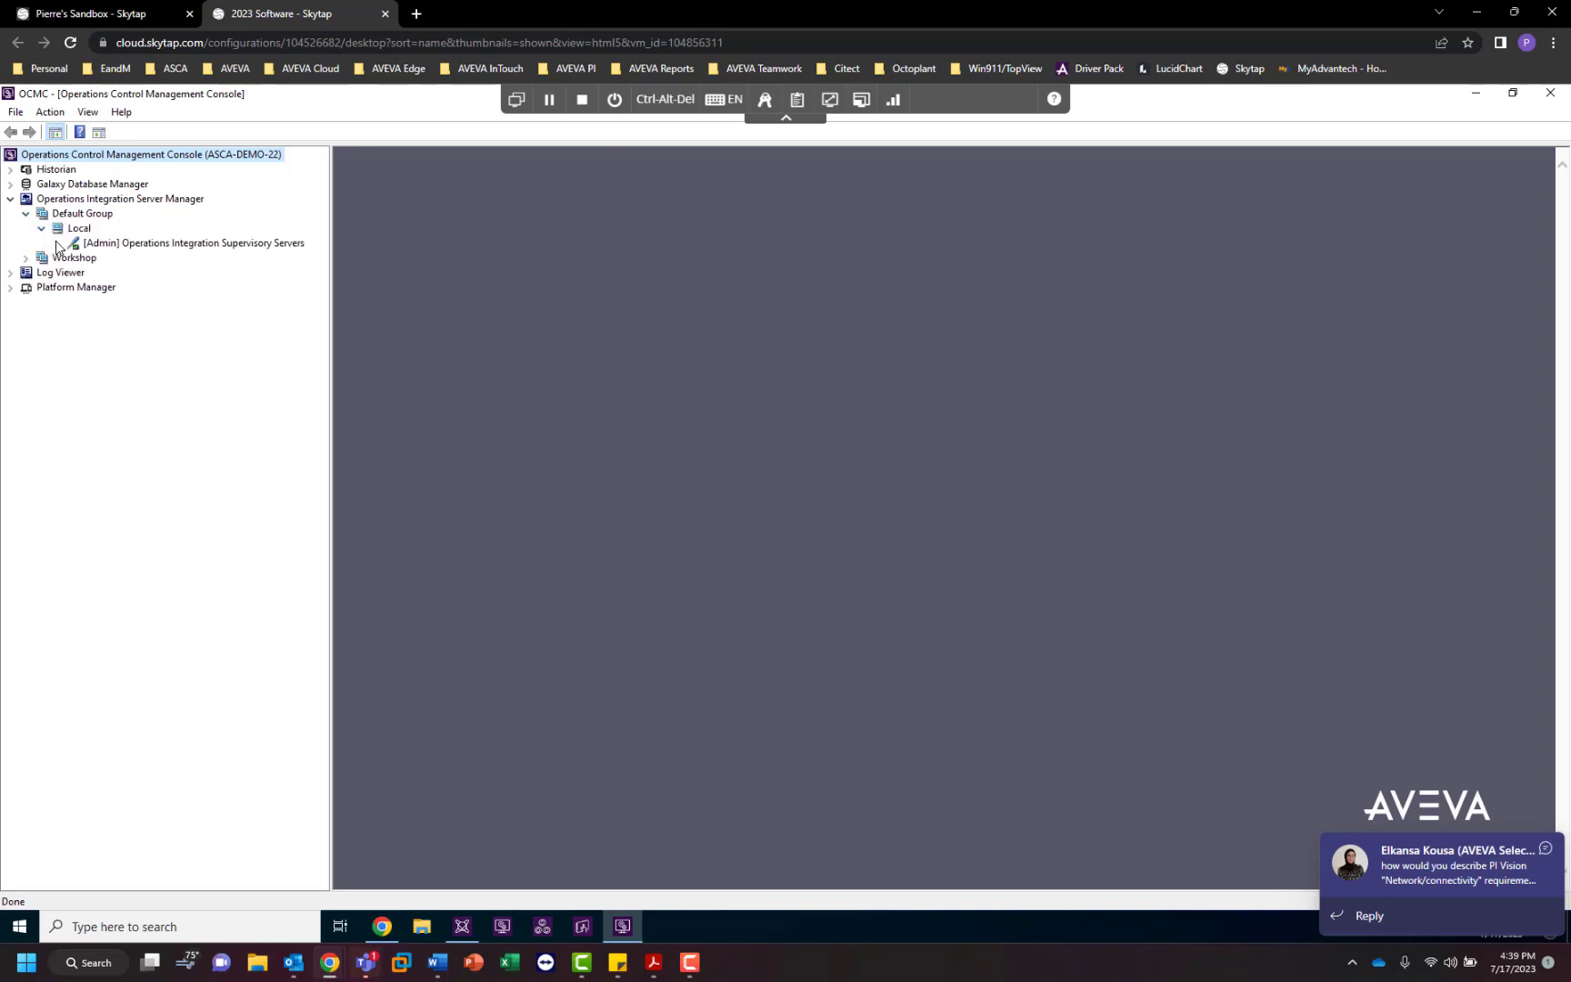
{"action": "left_click", "coordinate": [74, 243]}
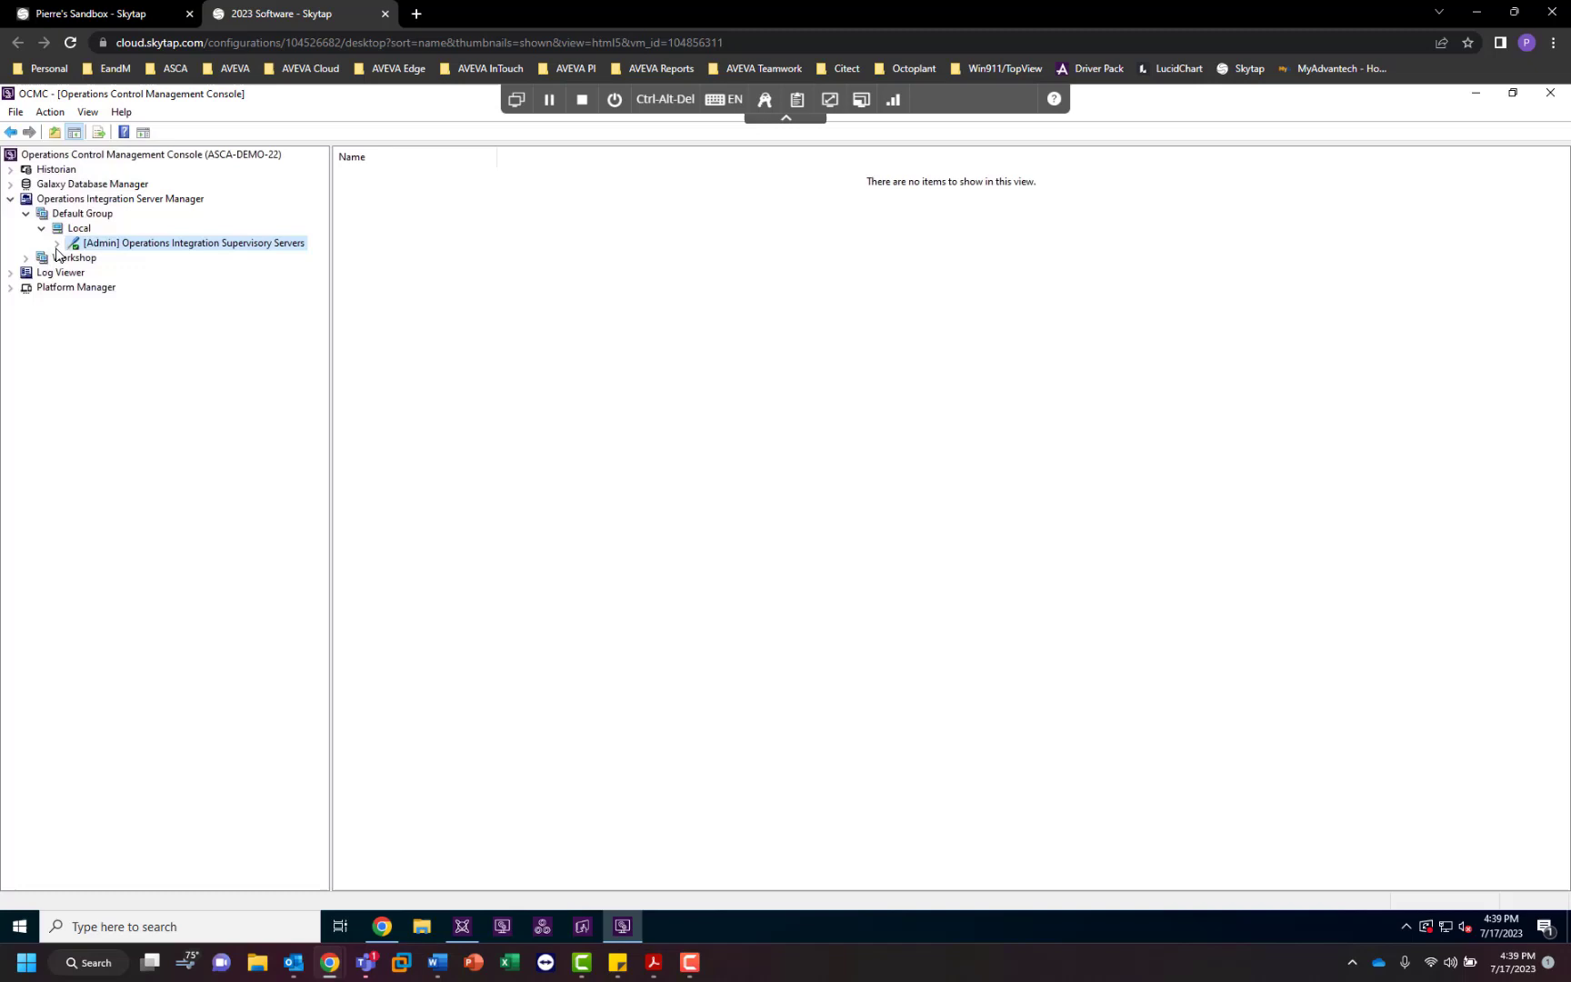
{"action": "left_click", "coordinate": [58, 243]}
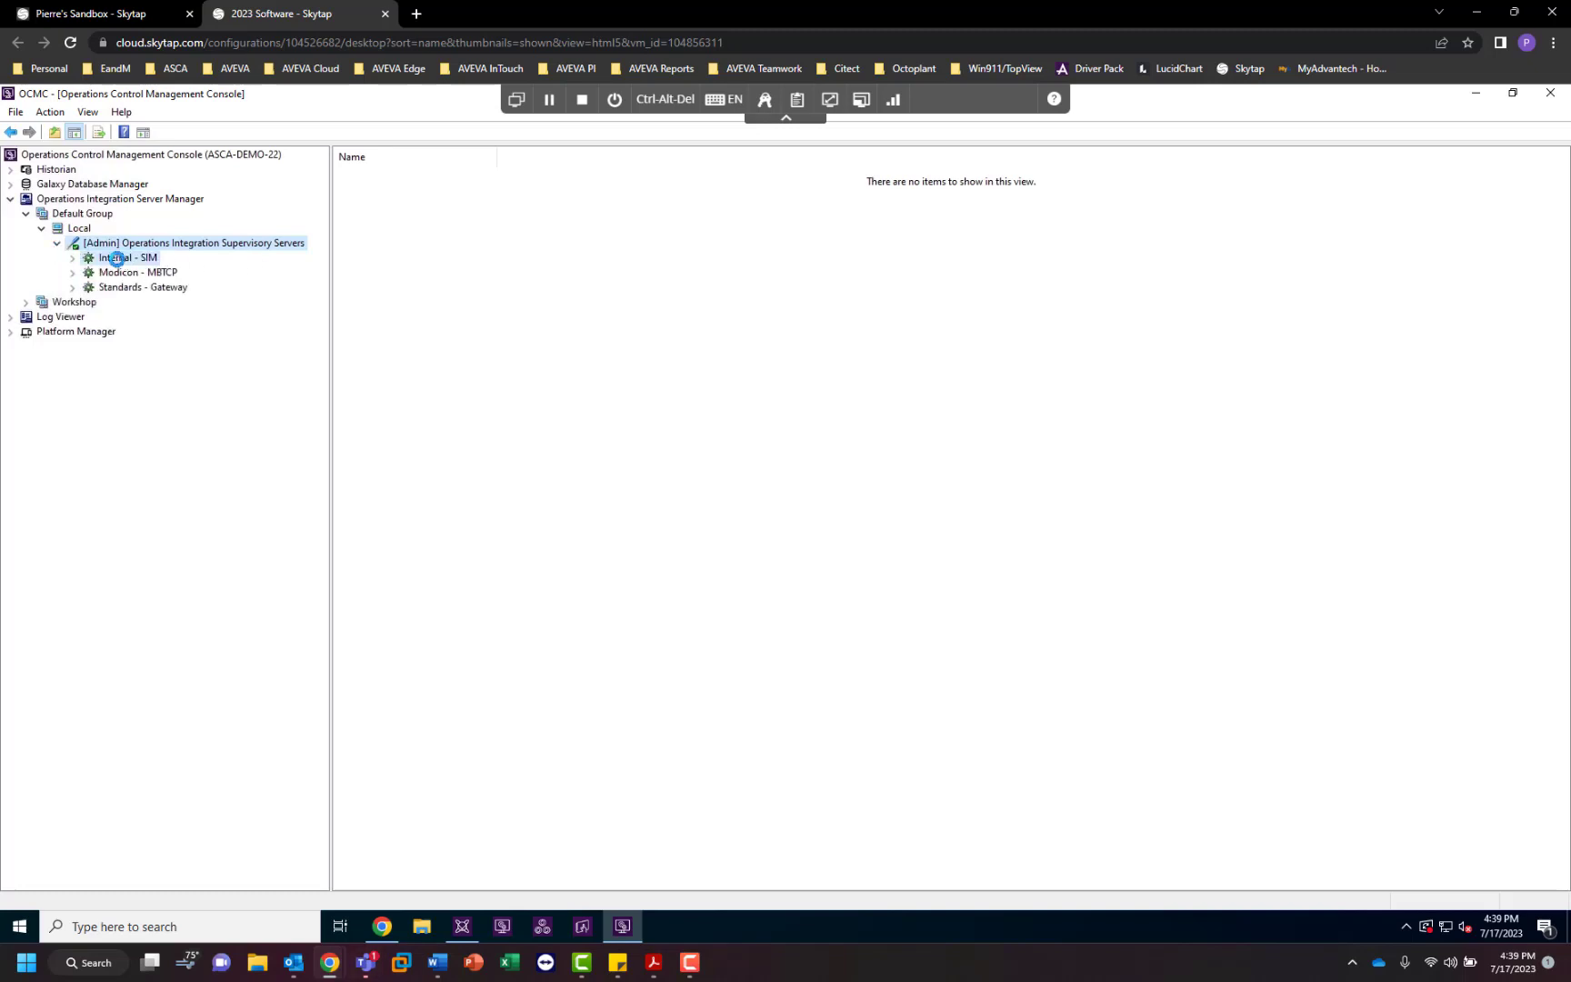
{"action": "left_click", "coordinate": [122, 257]}
{"action": "left_click", "coordinate": [73, 258]}
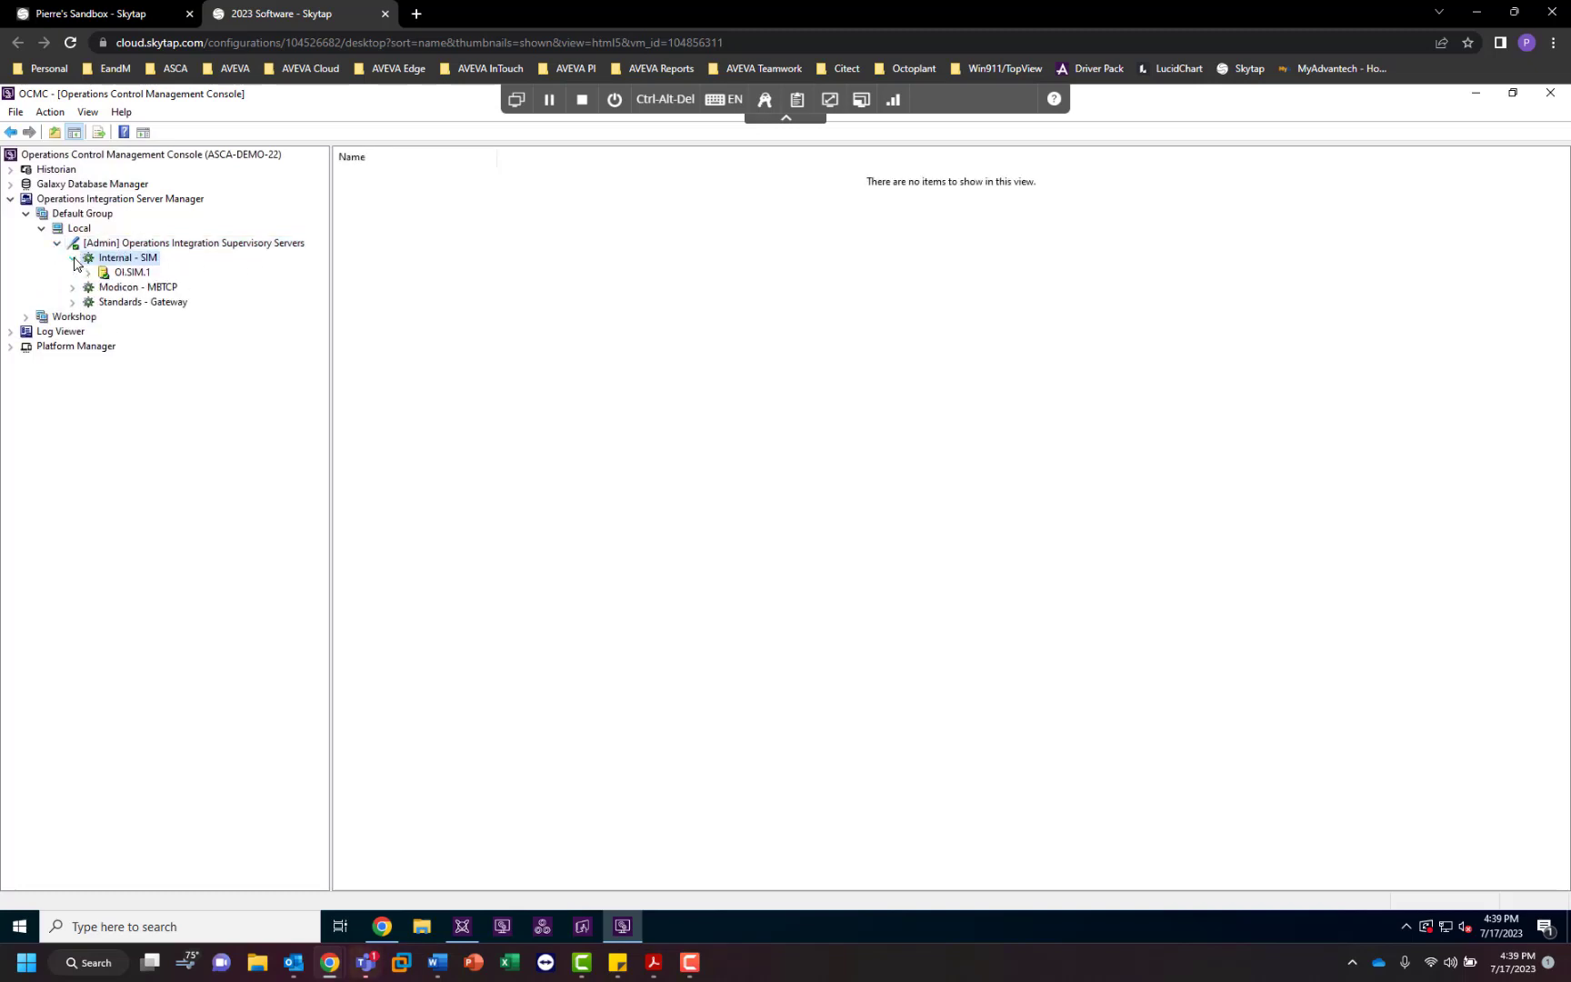
{"action": "left_click", "coordinate": [88, 272]}
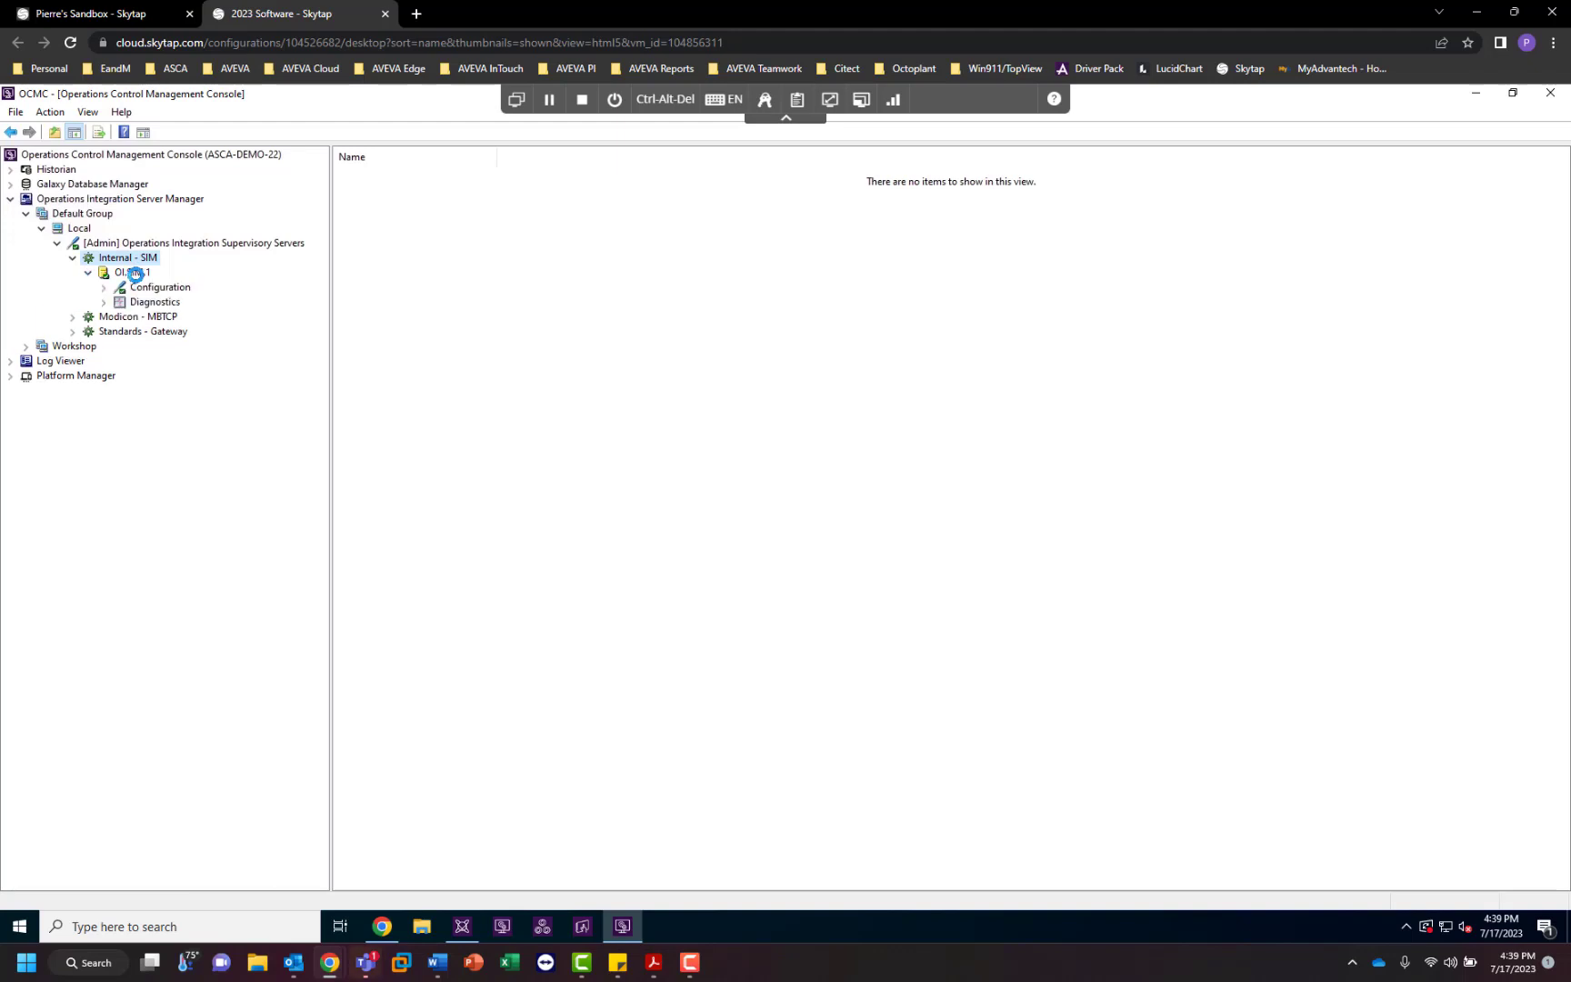
{"action": "left_click", "coordinate": [106, 287]}
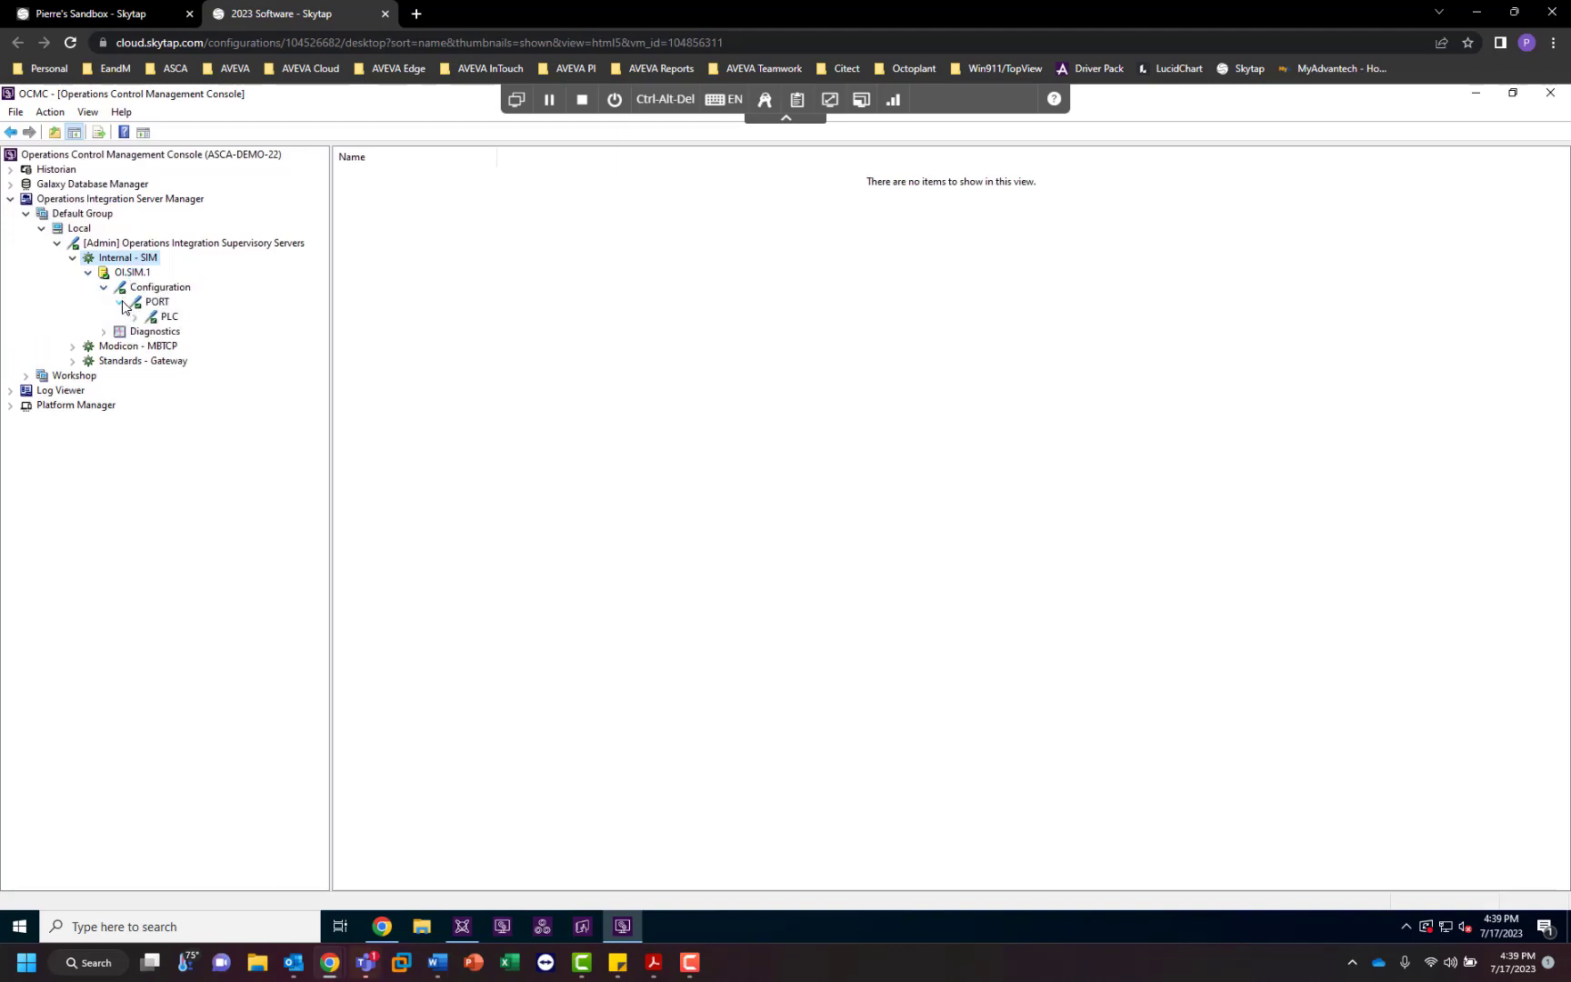
{"action": "left_click", "coordinate": [168, 316]}
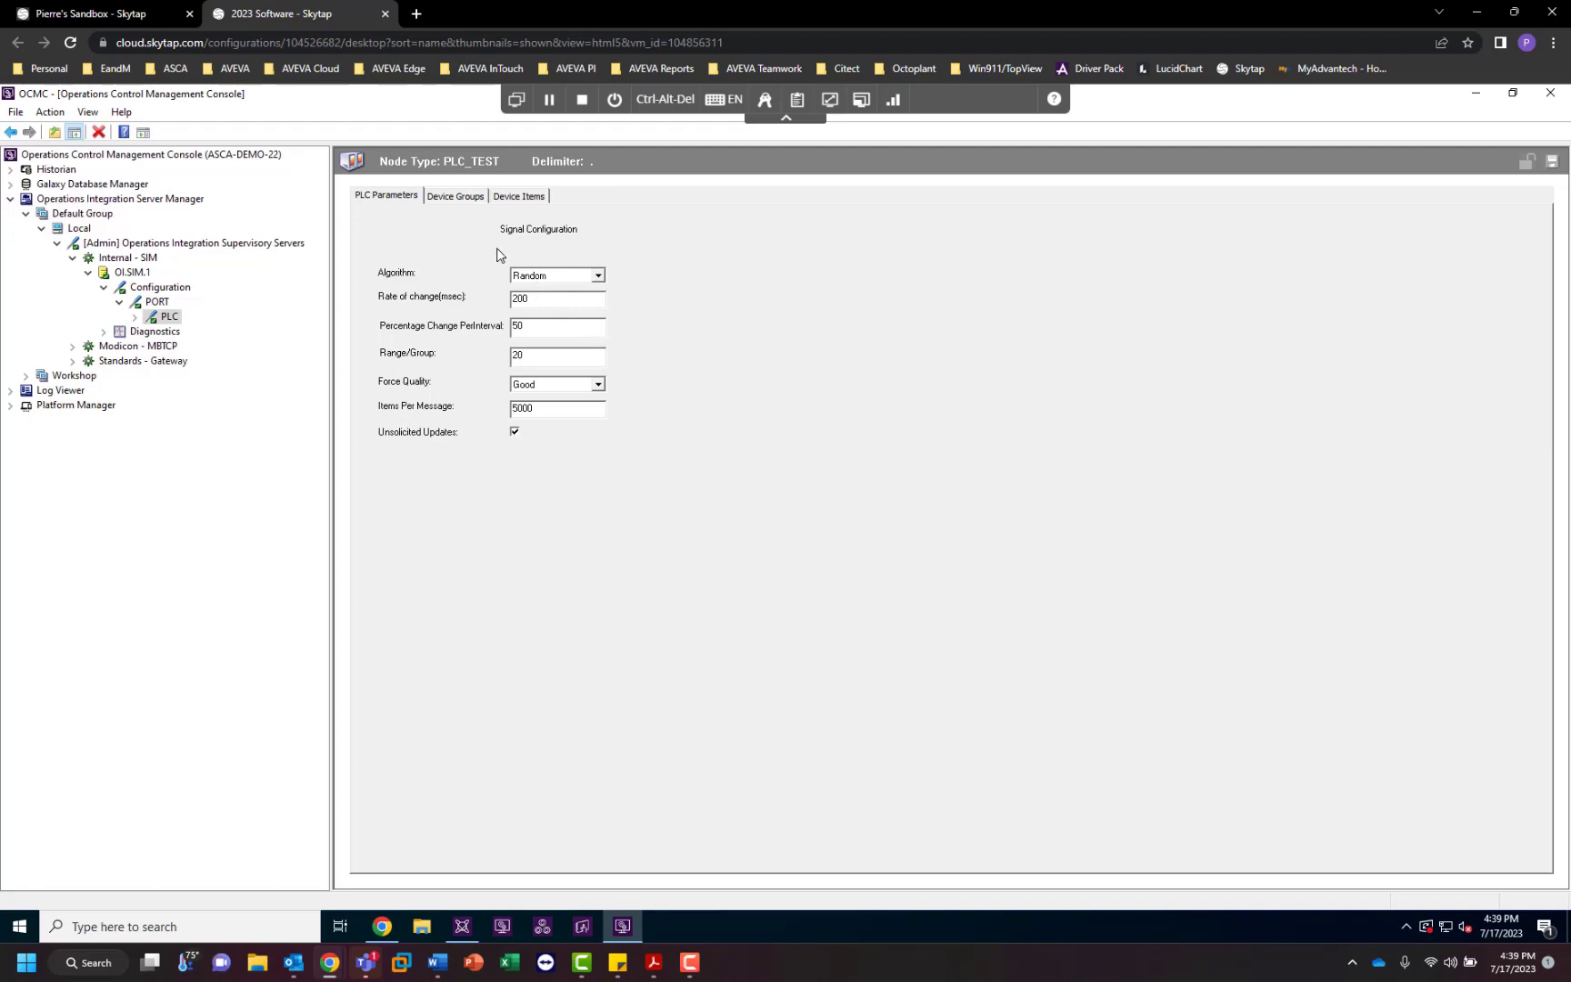
{"action": "left_click", "coordinate": [550, 275]}
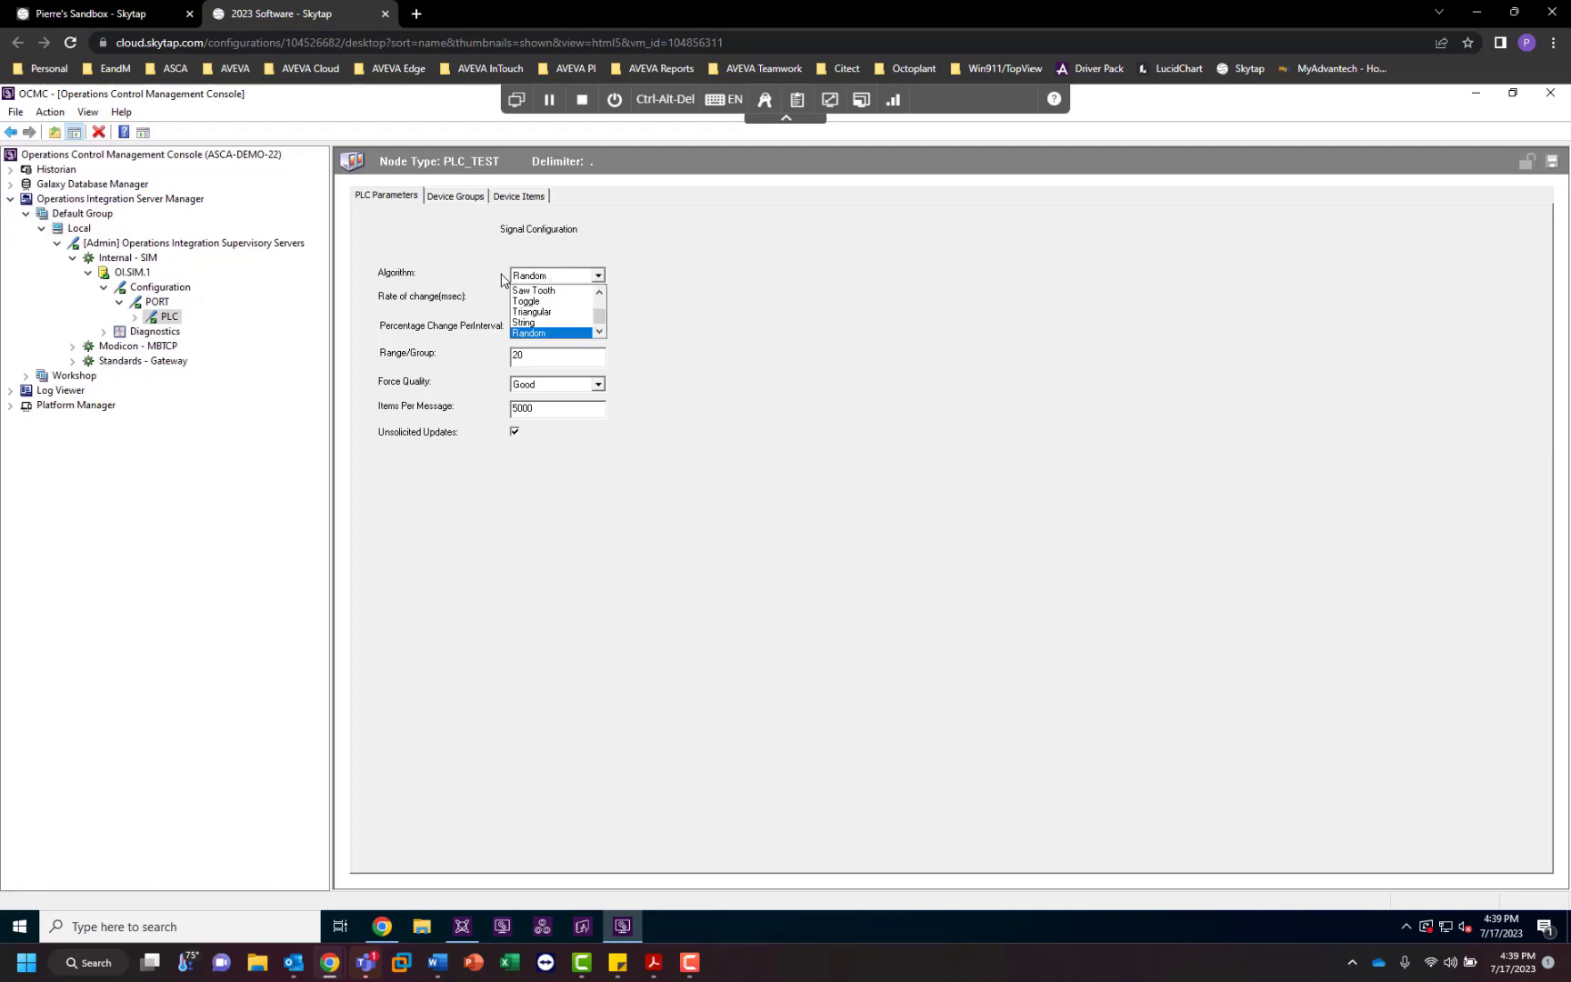
{"action": "scroll", "coordinate": [565, 303], "scroll_direction": "up", "scroll_amount": 1}
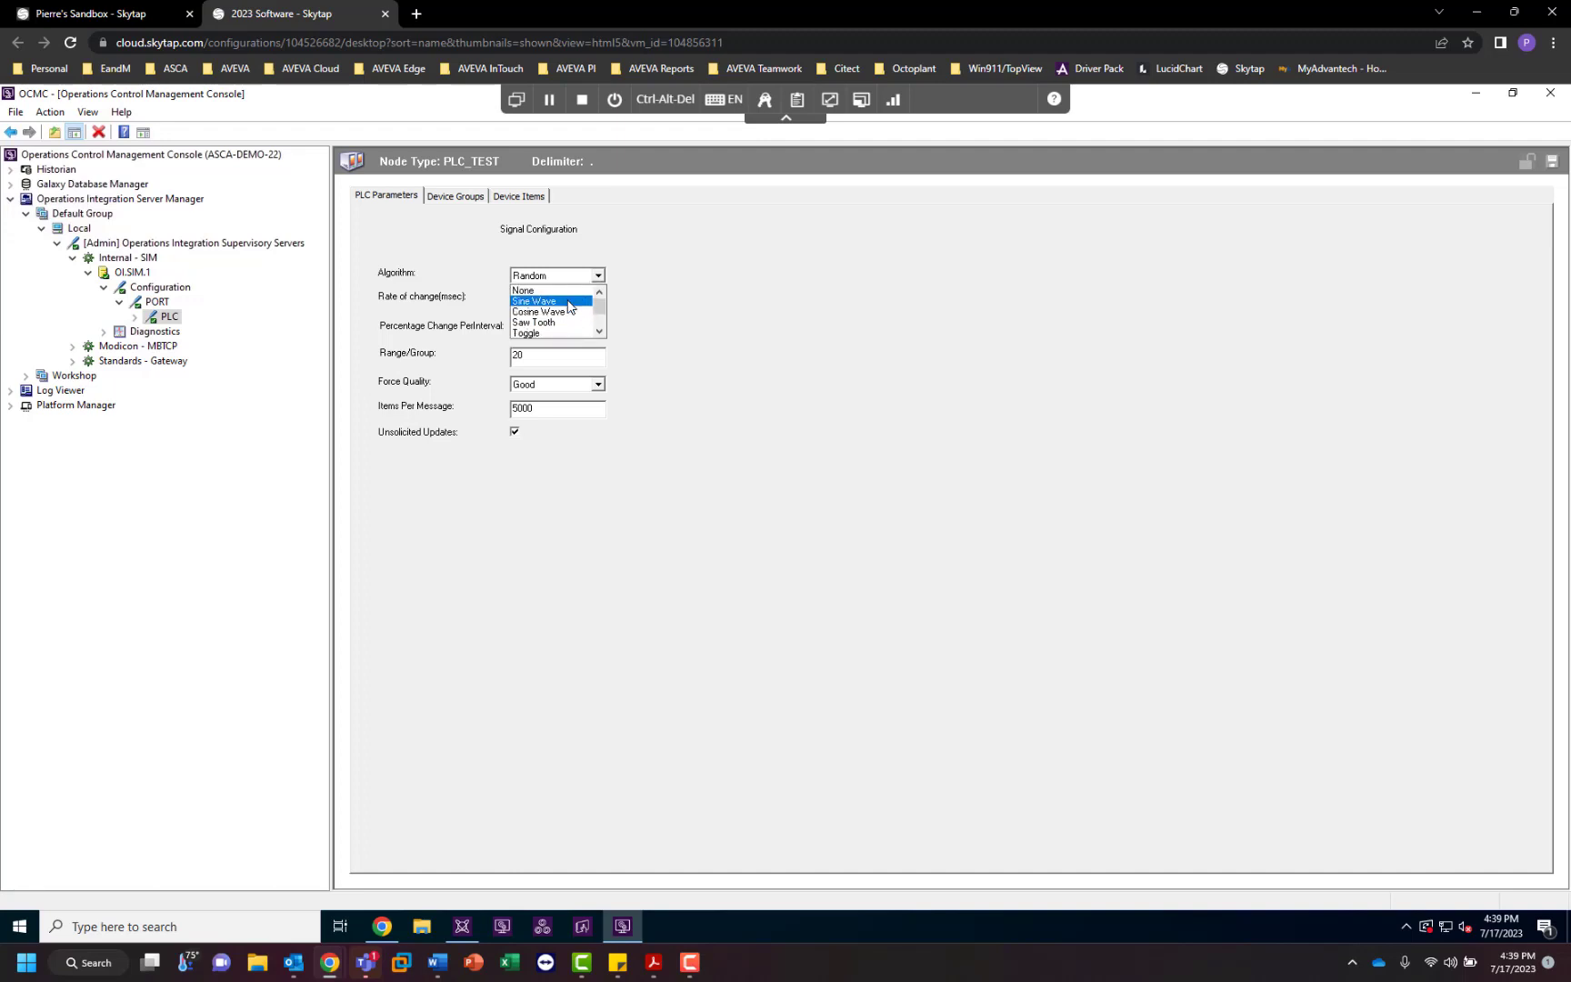
{"action": "scroll", "coordinate": [565, 314], "scroll_direction": "down", "scroll_amount": 2}
{"action": "left_click", "coordinate": [846, 310]}
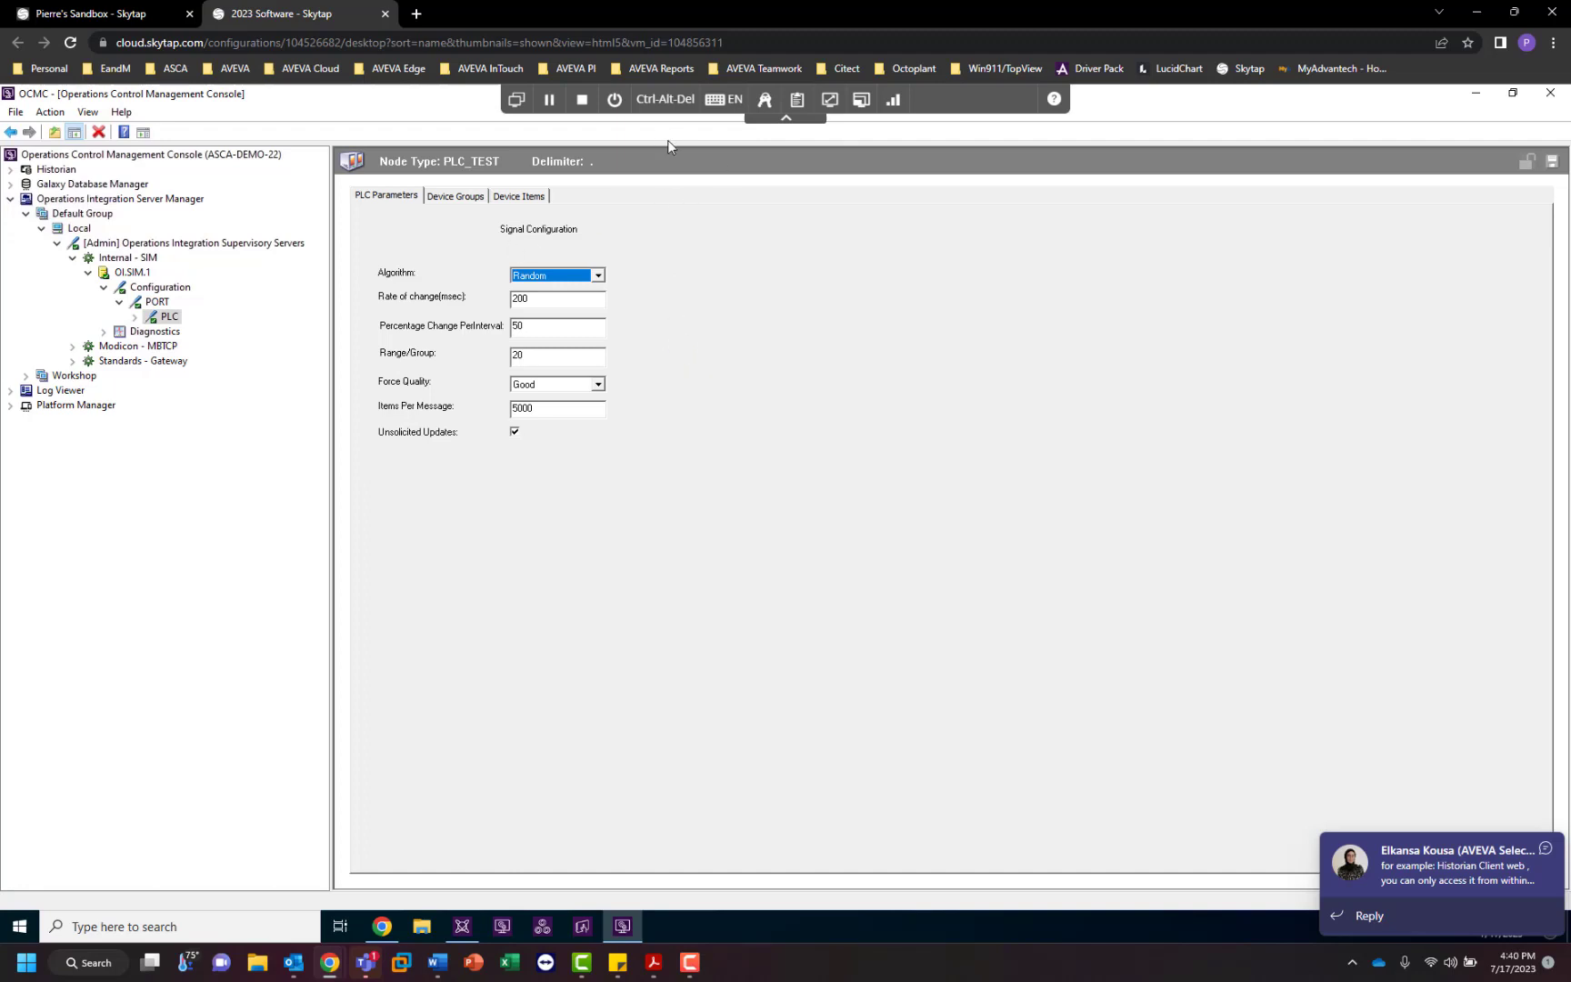
{"action": "left_click", "coordinate": [567, 408]}
{"action": "left_click_drag", "start_coordinate": [536, 409], "coordinate": [506, 409]}
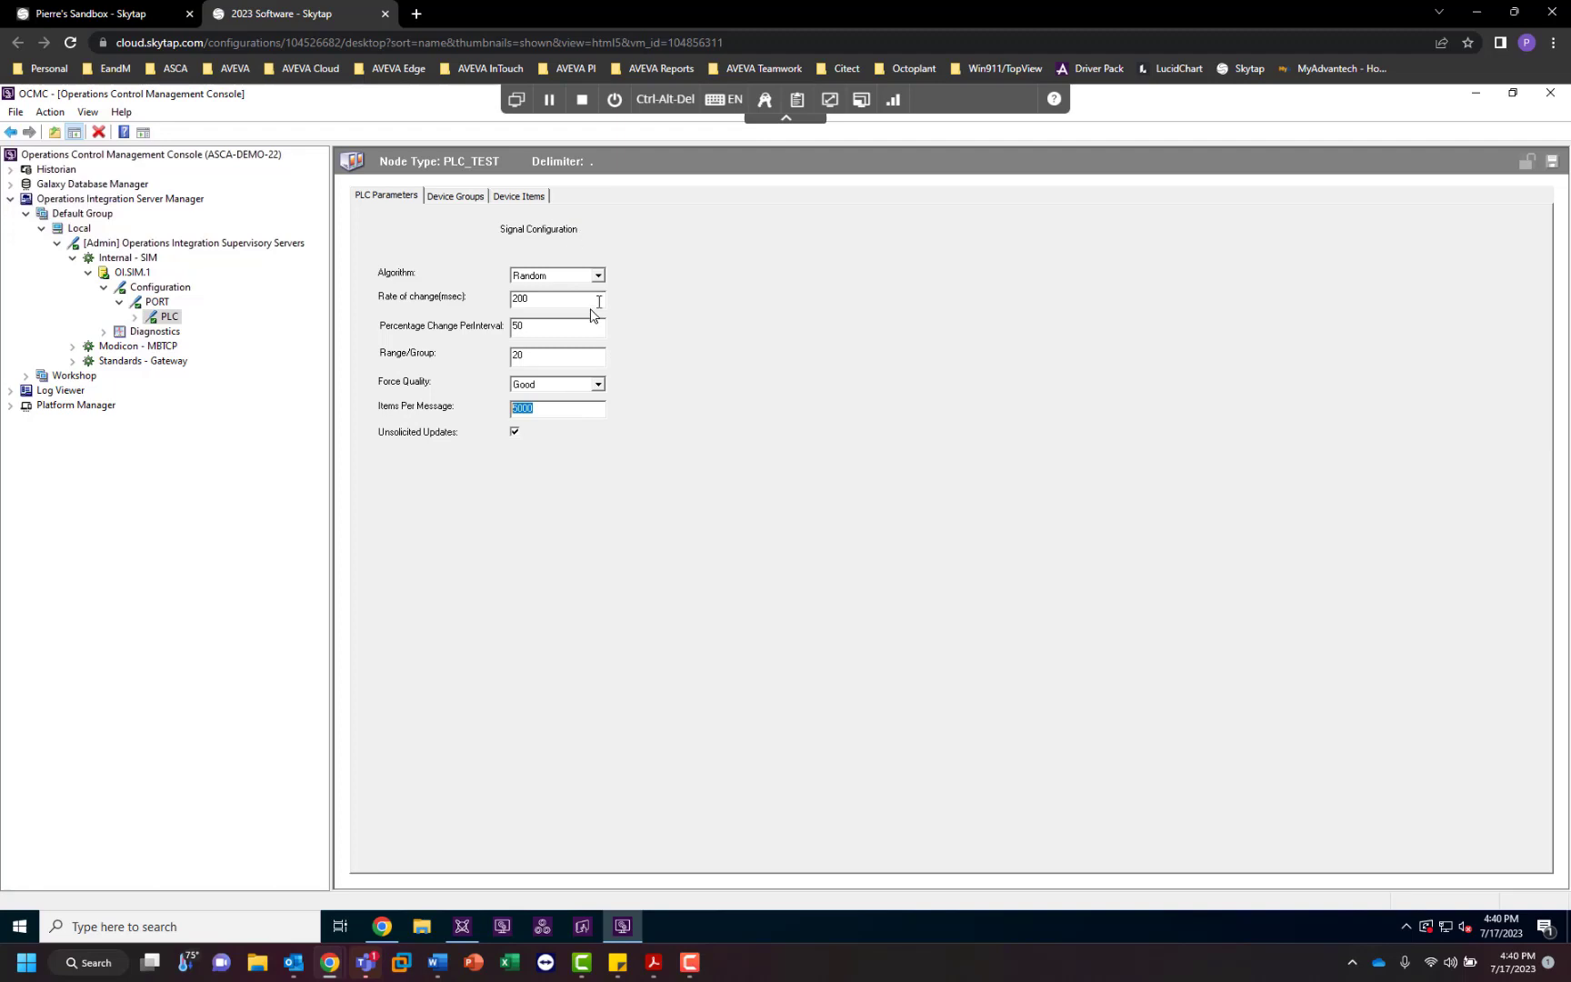
{"action": "left_click", "coordinate": [558, 327]}
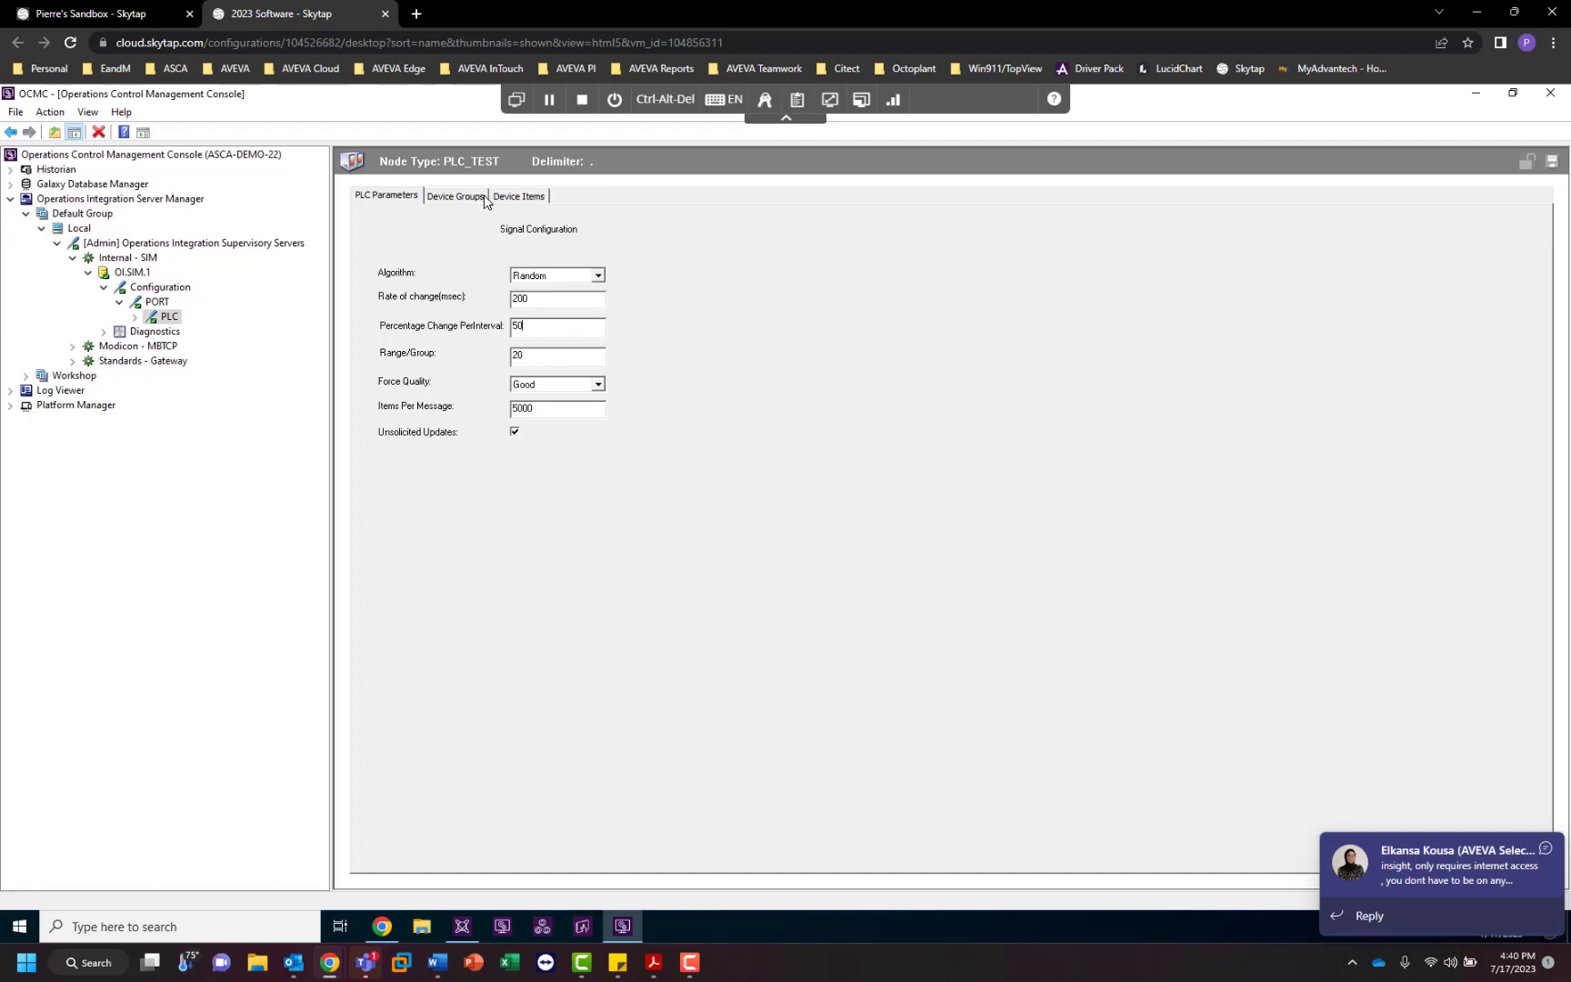
{"action": "left_click", "coordinate": [456, 196]}
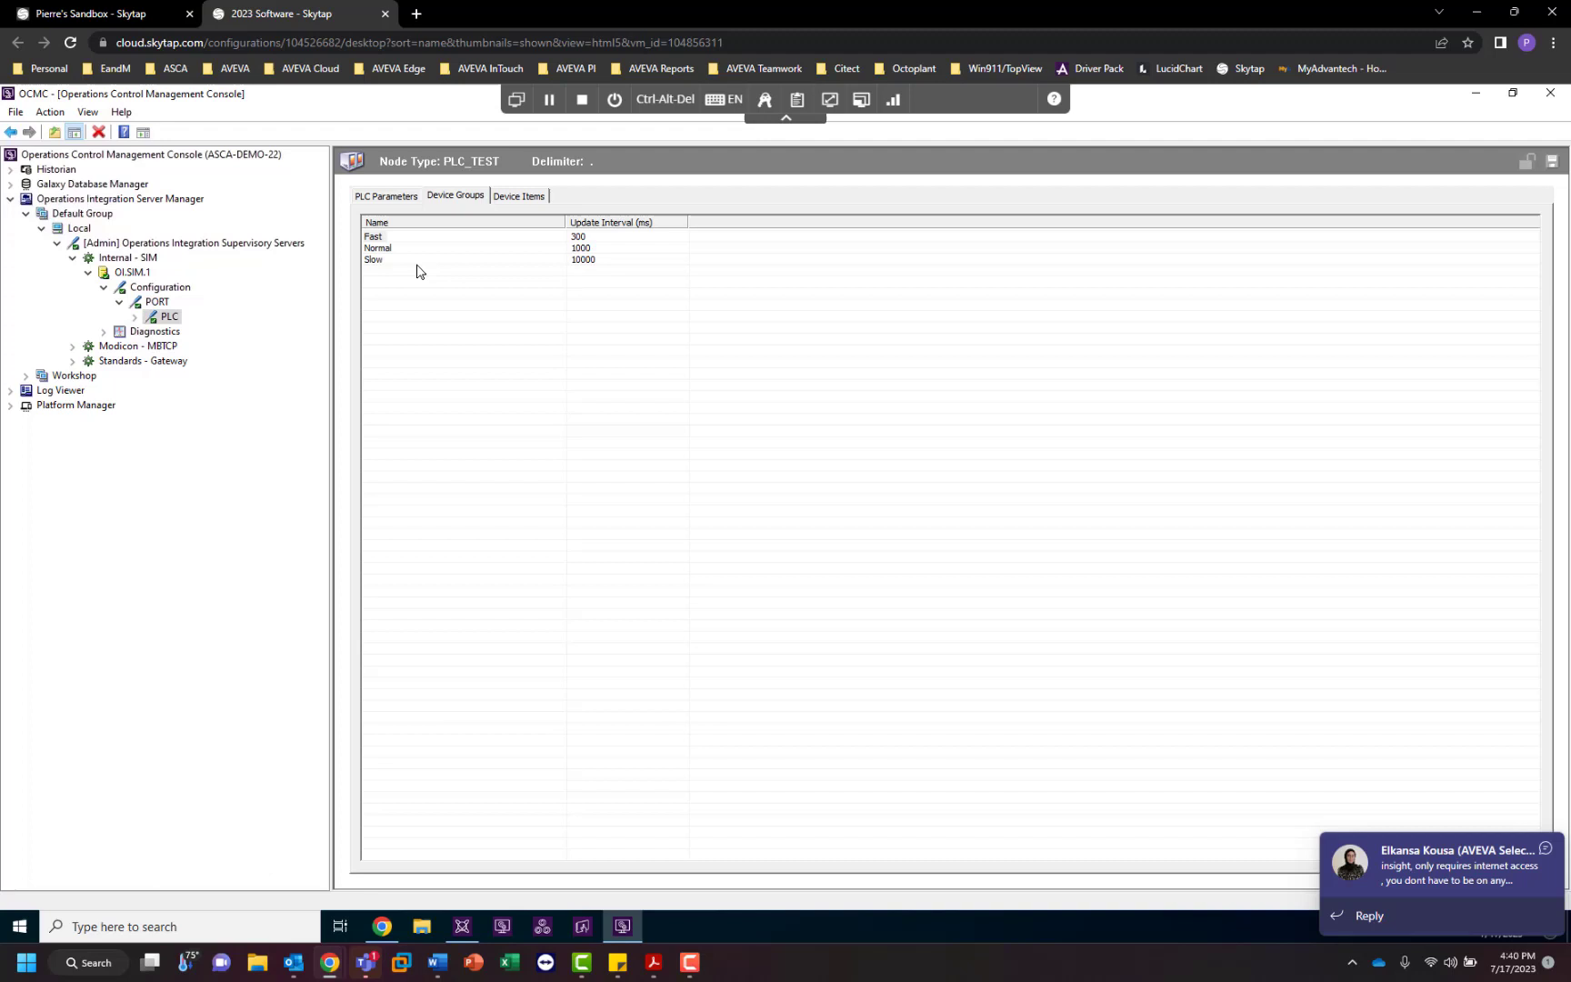
{"action": "left_click", "coordinate": [373, 236]}
{"action": "left_click", "coordinate": [378, 248]}
{"action": "left_click", "coordinate": [385, 272]}
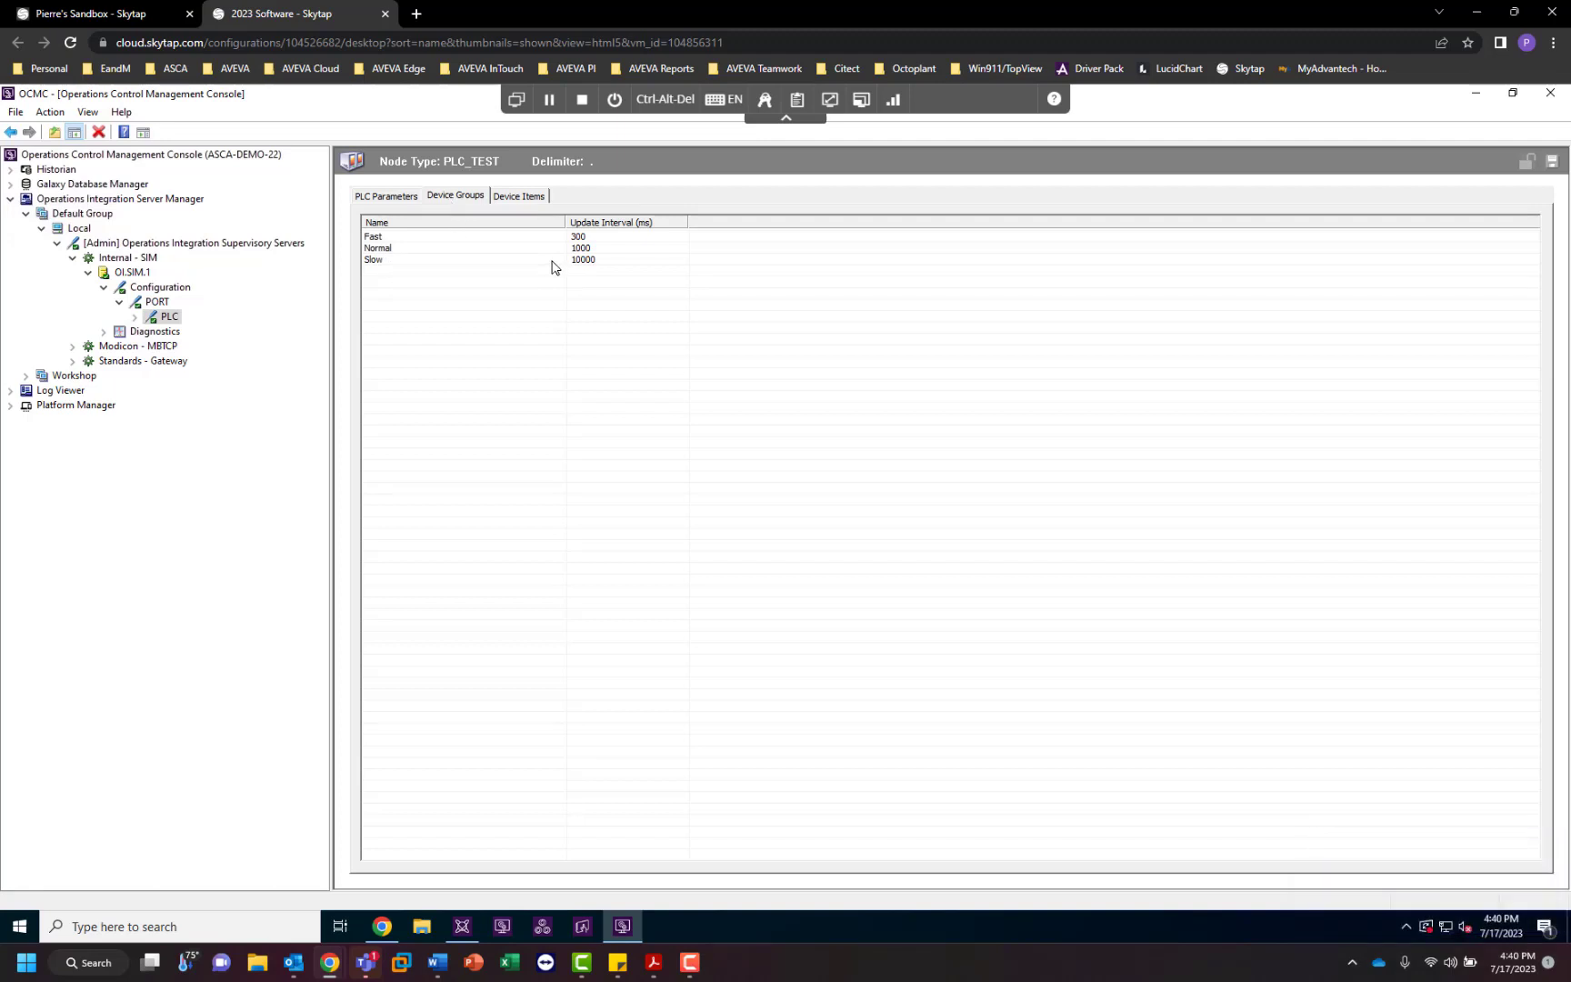
{"action": "left_click", "coordinate": [521, 196]}
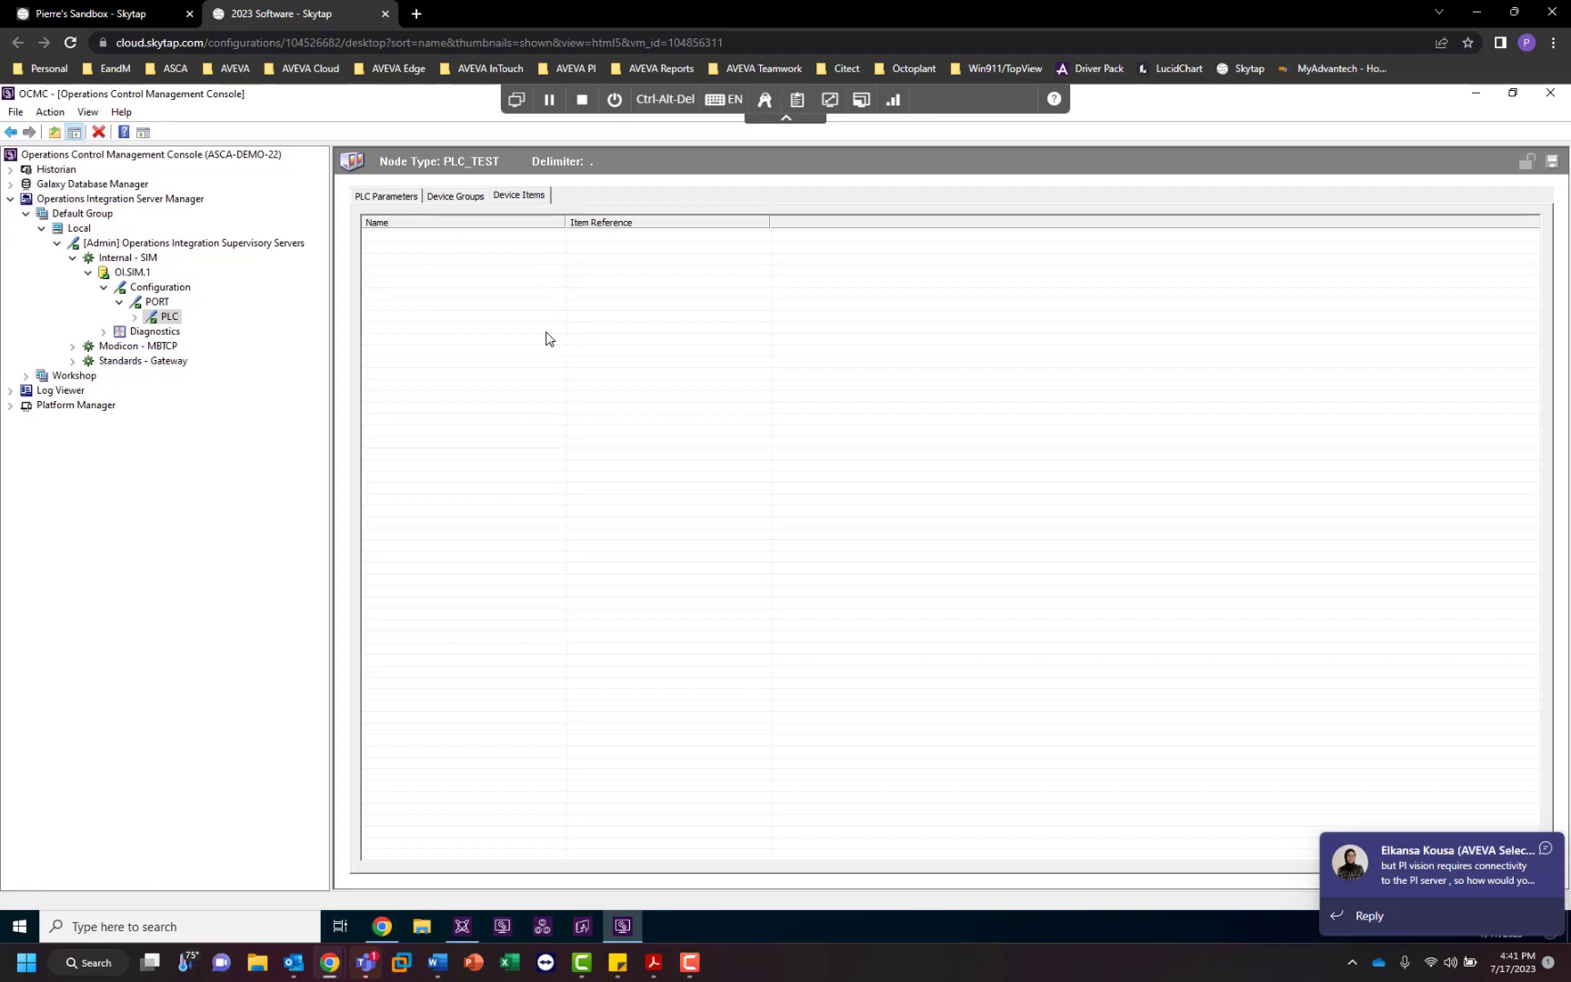
{"action": "left_click", "coordinate": [405, 201]}
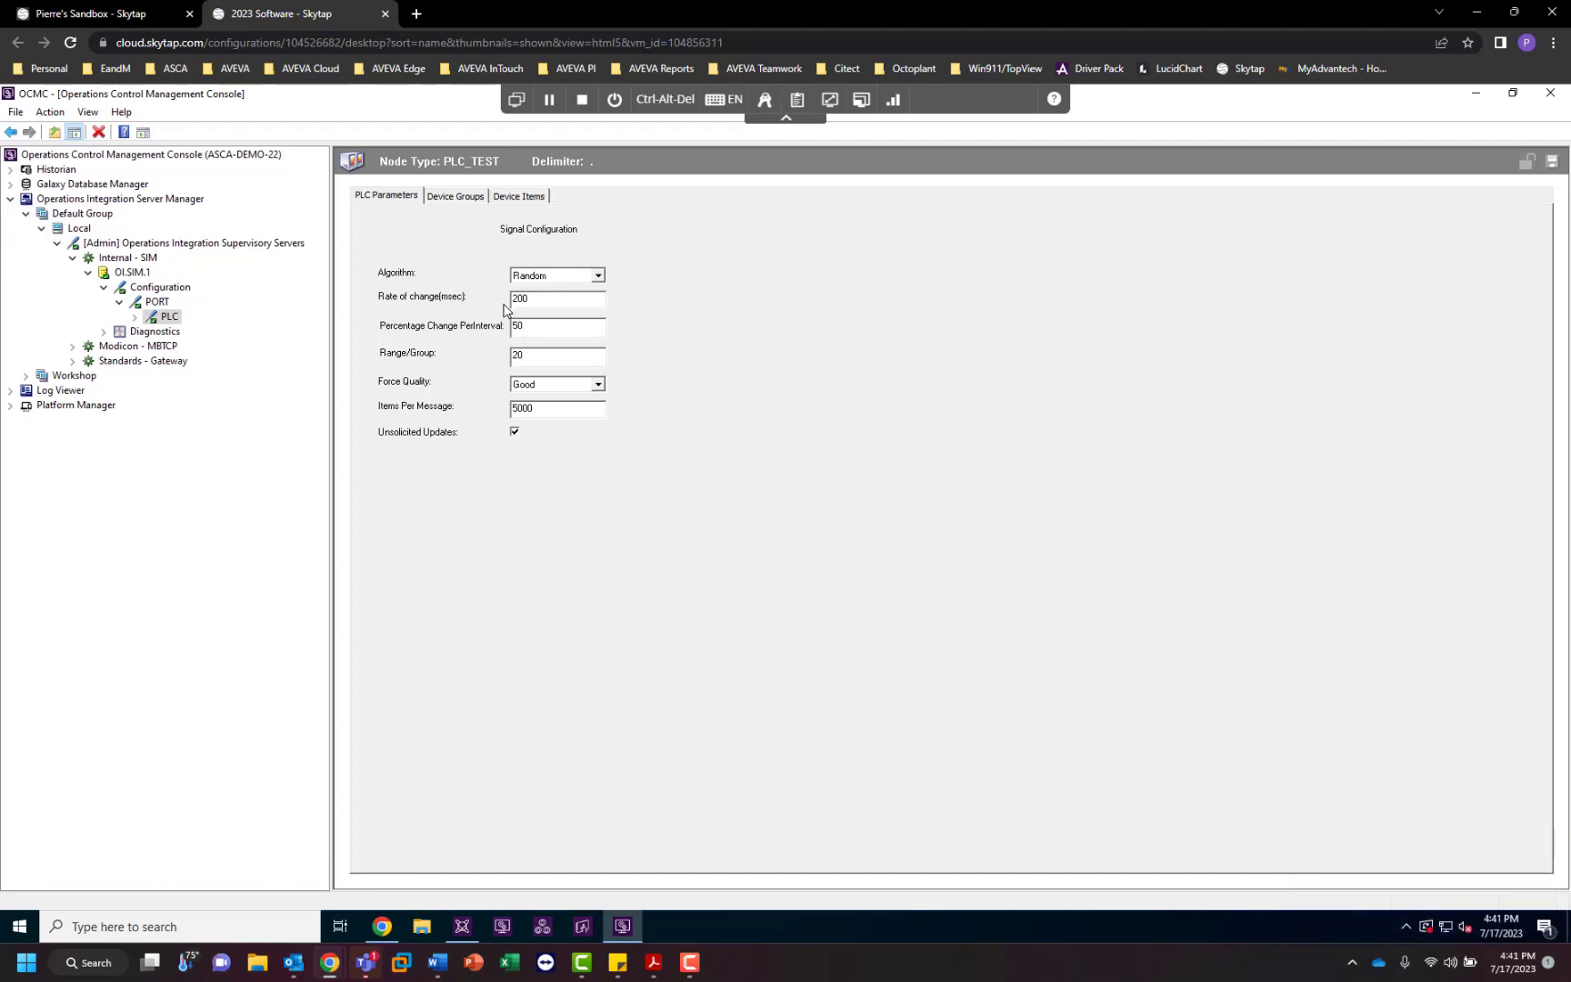
{"action": "left_click", "coordinate": [131, 273]}
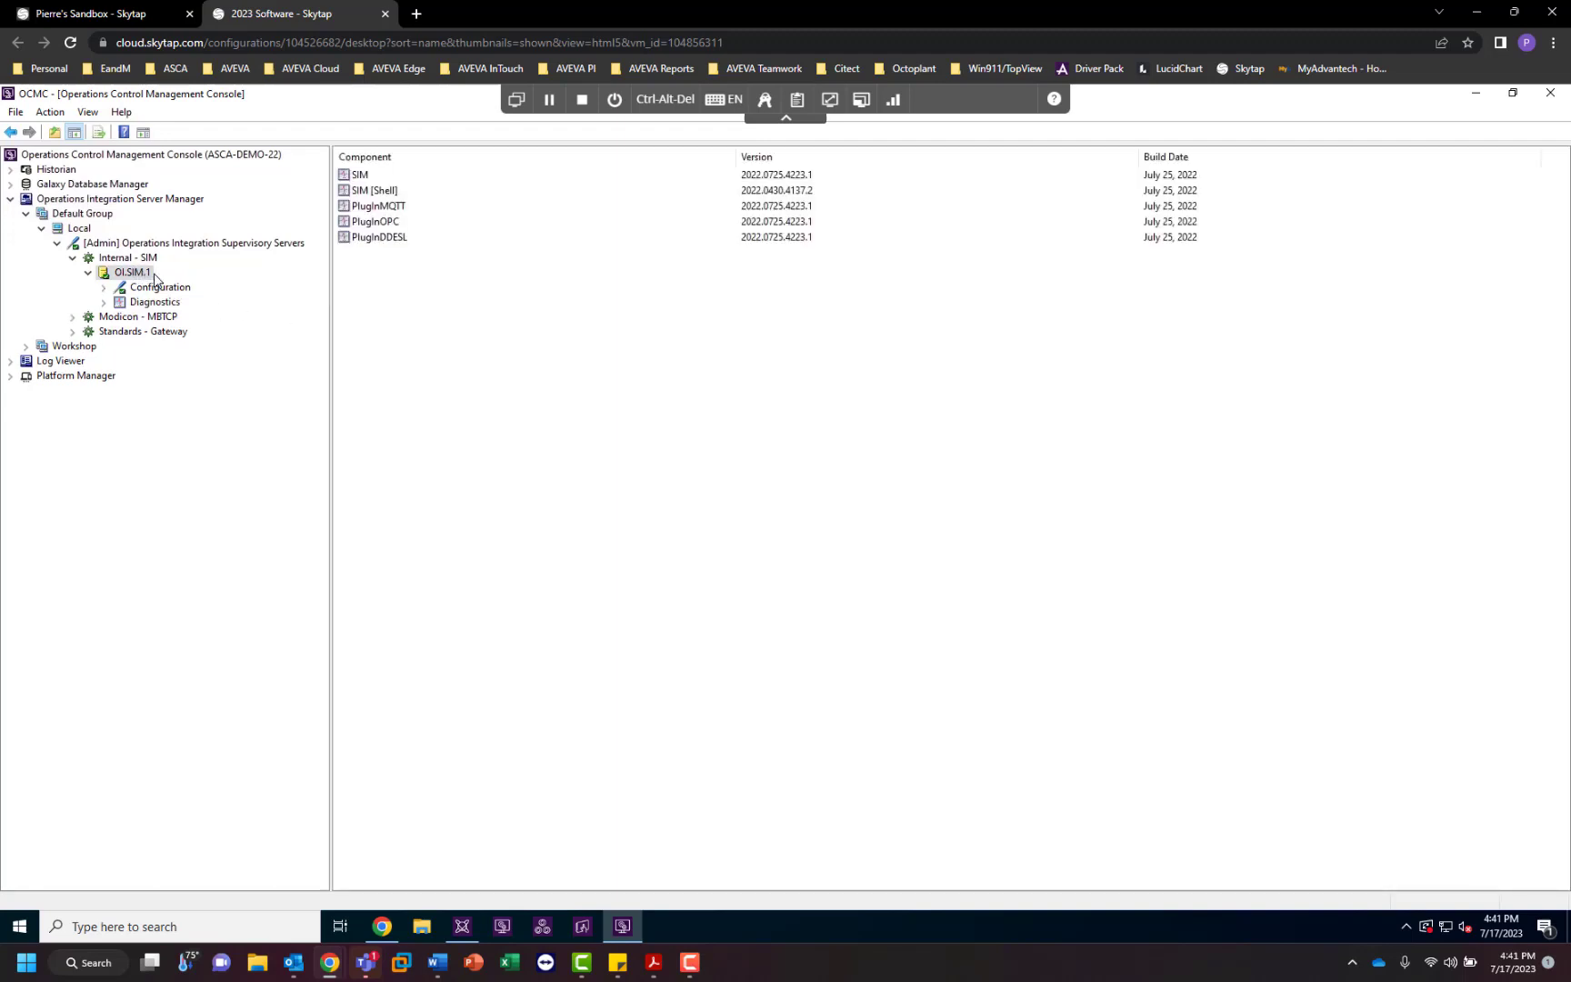
{"action": "left_click", "coordinate": [106, 288]}
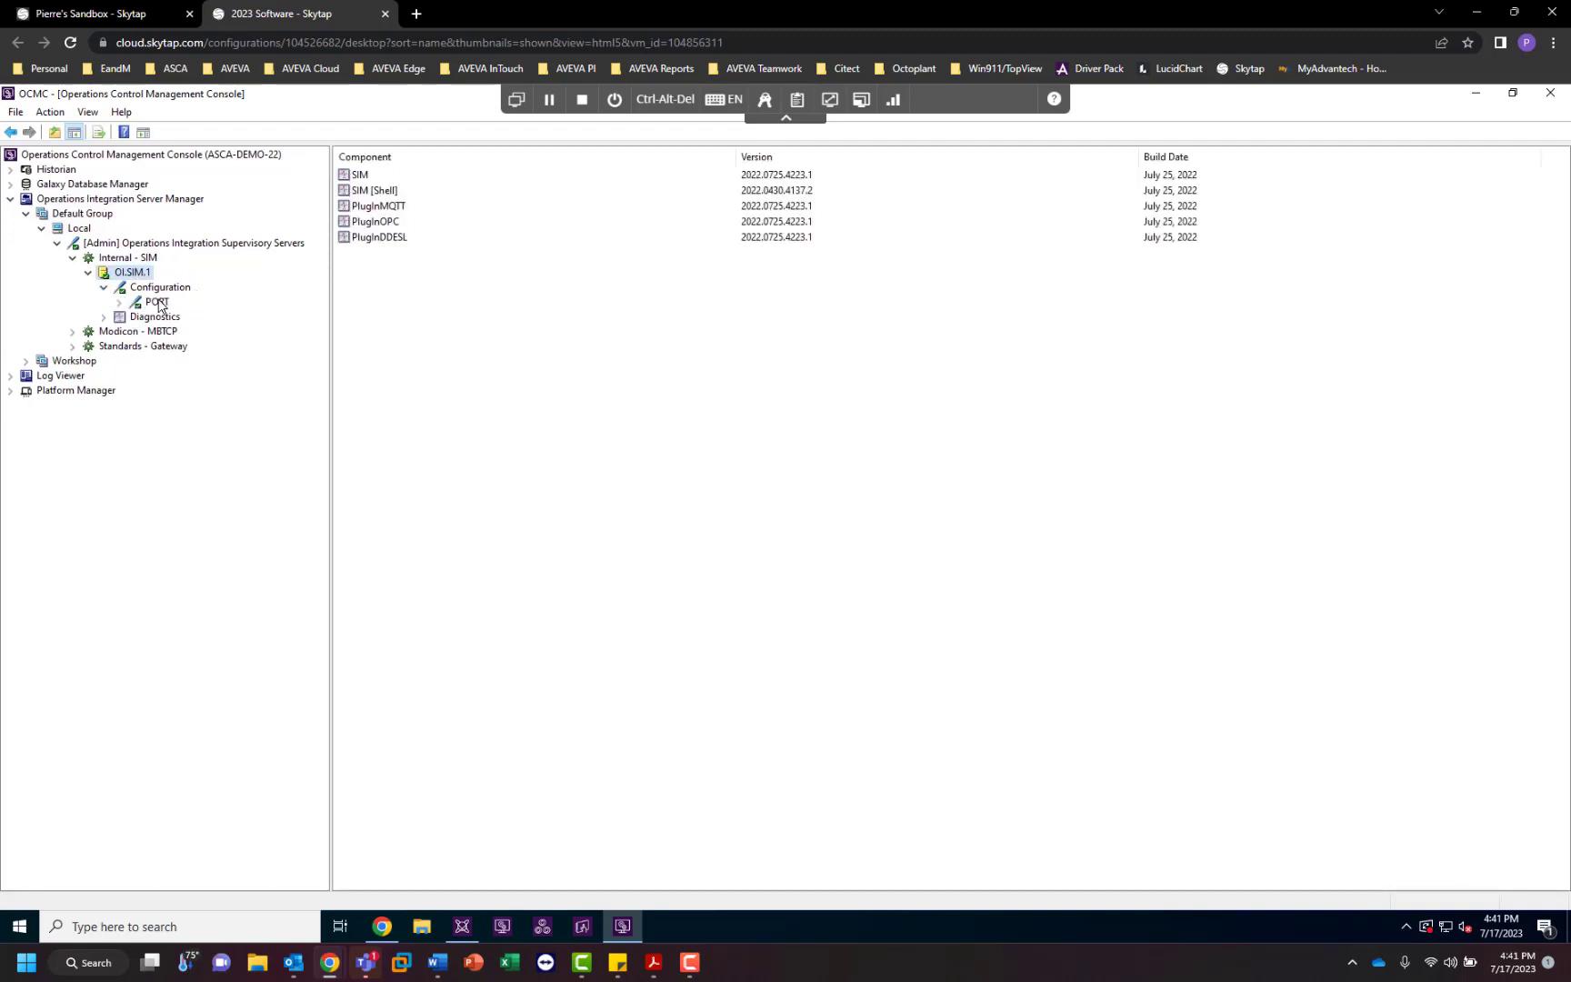
{"action": "left_click", "coordinate": [156, 303]}
{"action": "left_click", "coordinate": [119, 302]}
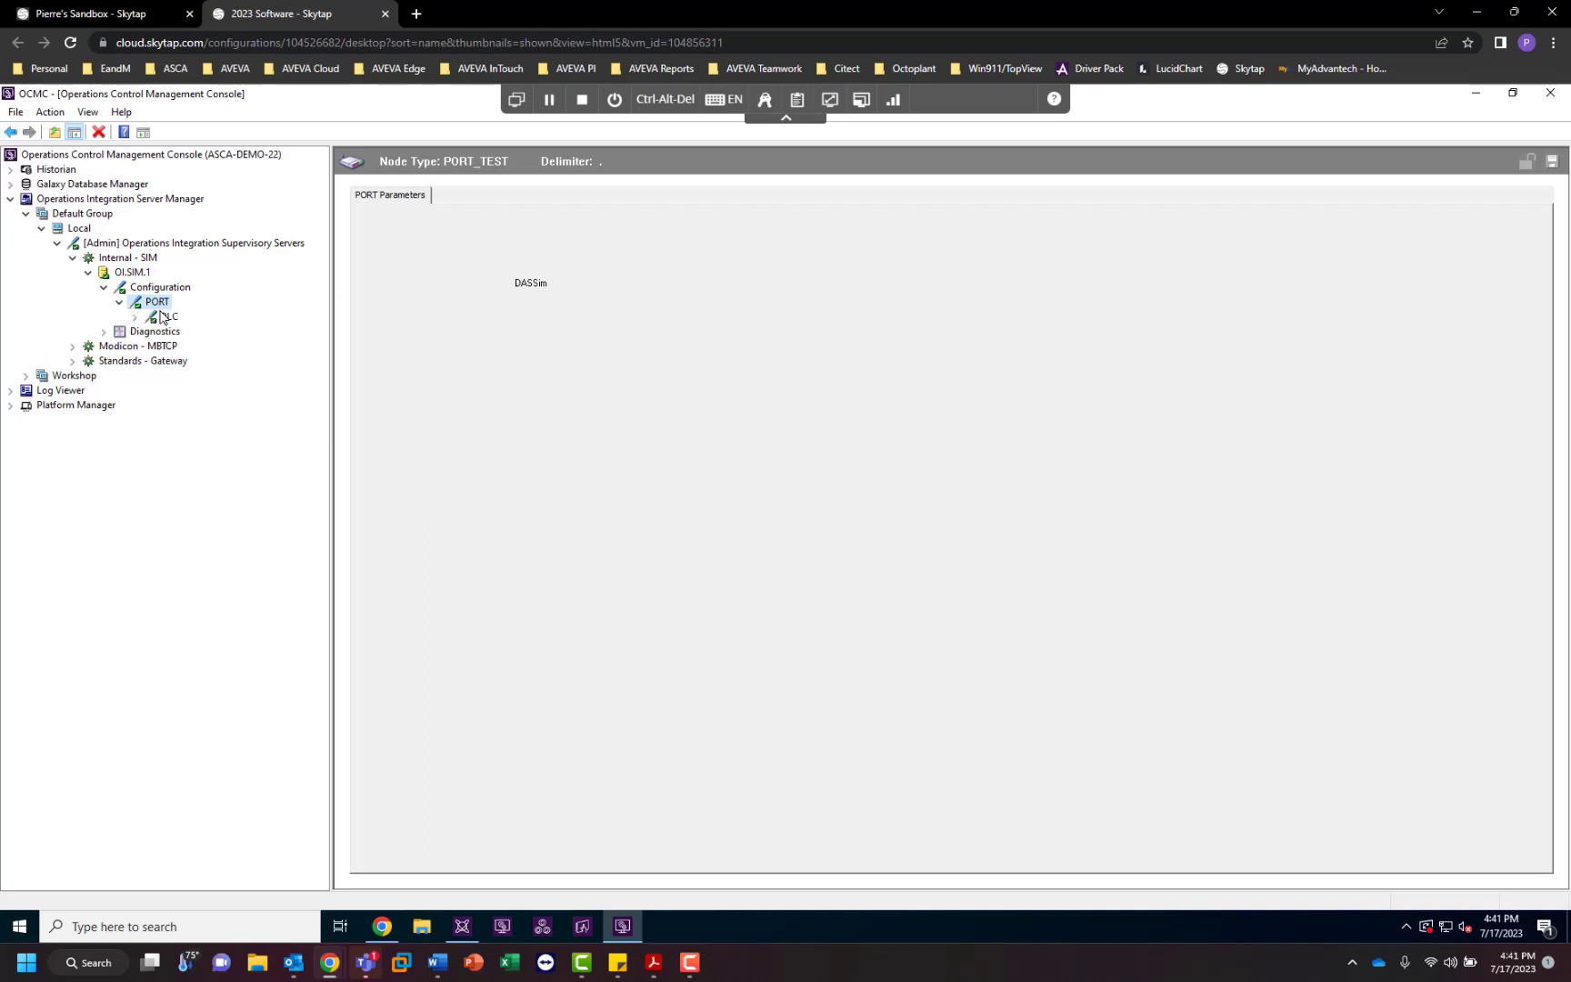
{"action": "left_click", "coordinate": [163, 317]}
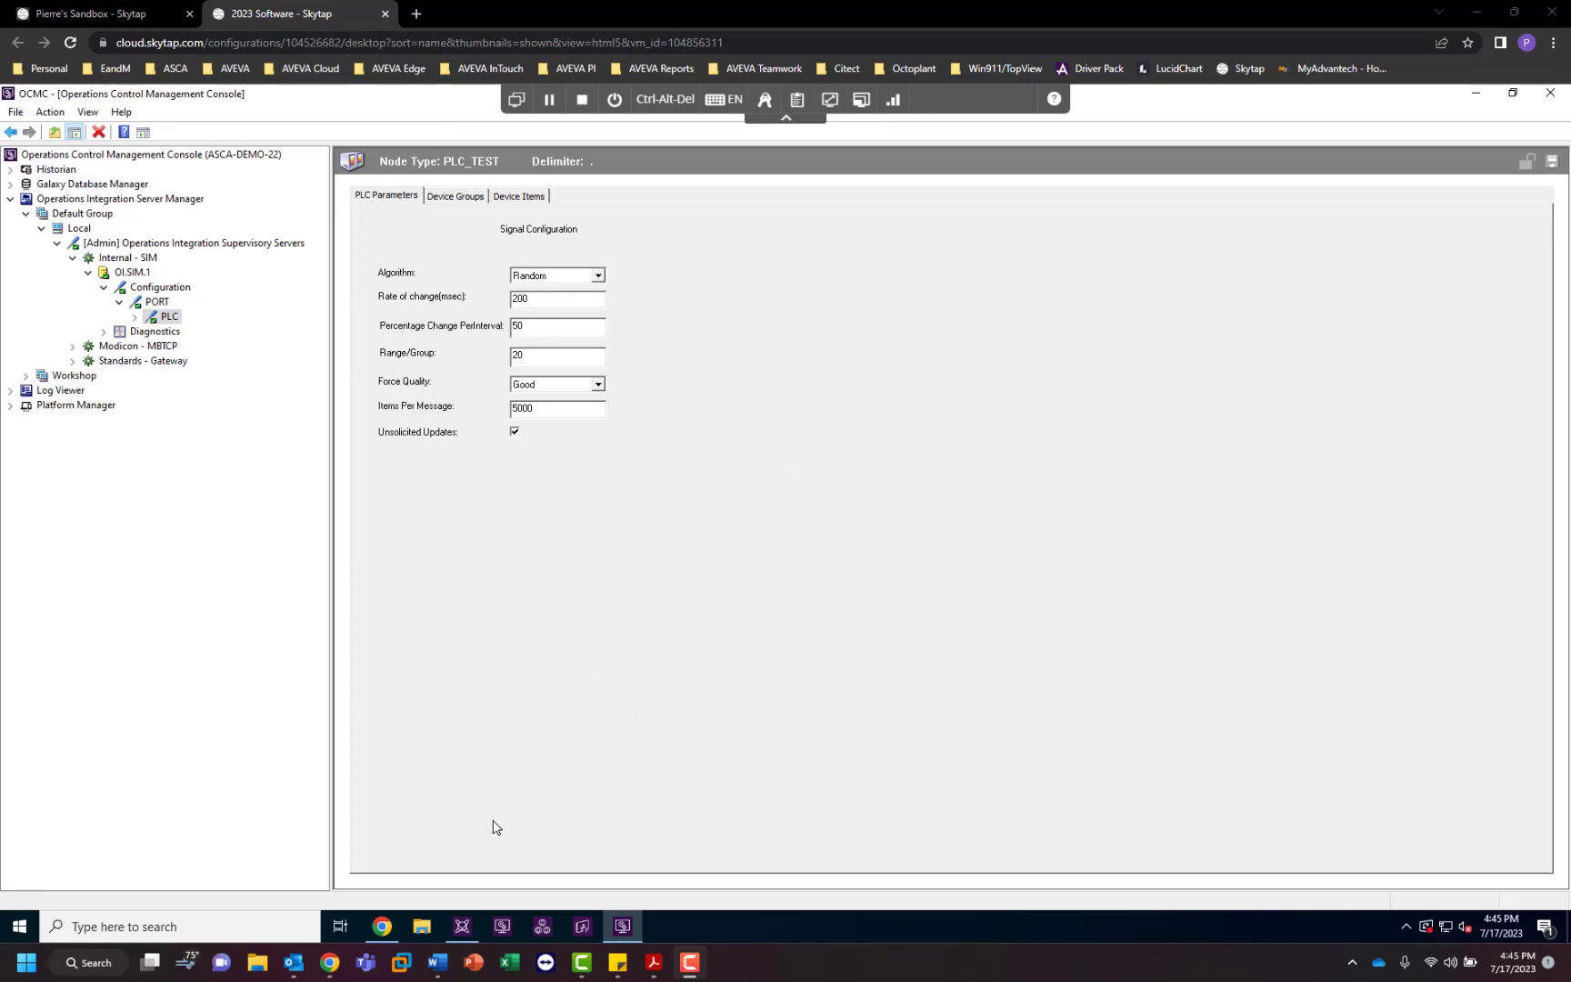
In the IDE, shorten the Mapping area and show the template Derivation view.
{"action": "left_click", "coordinate": [467, 924]}
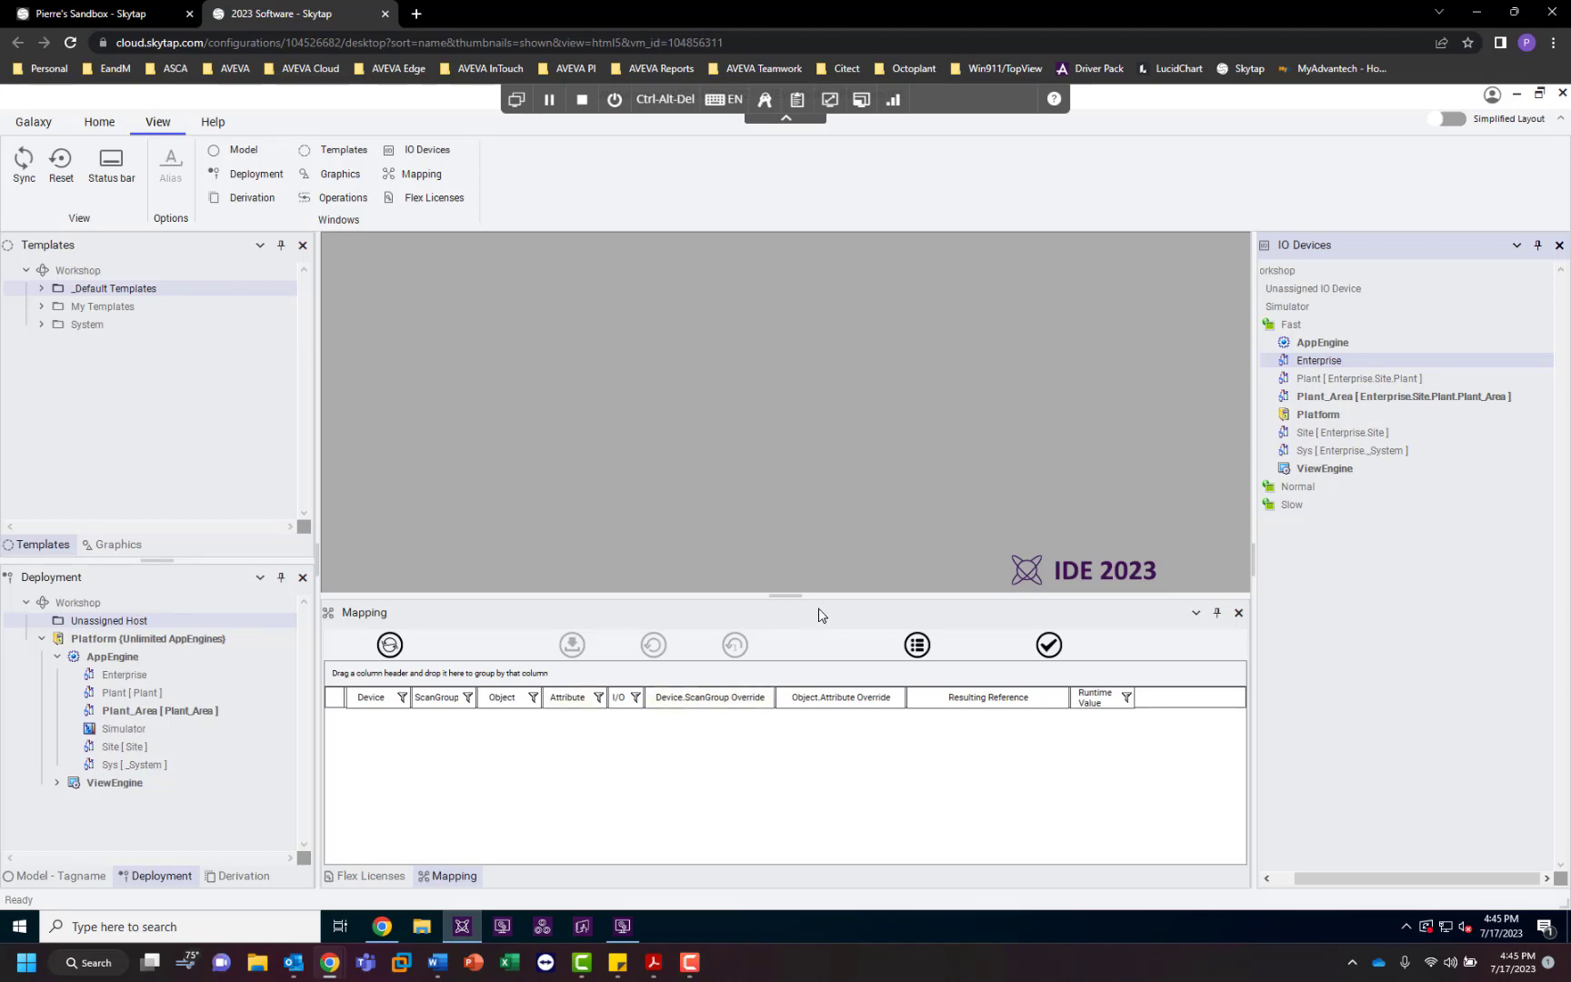
{"action": "left_click_drag", "start_coordinate": [797, 594], "coordinate": [796, 680]}
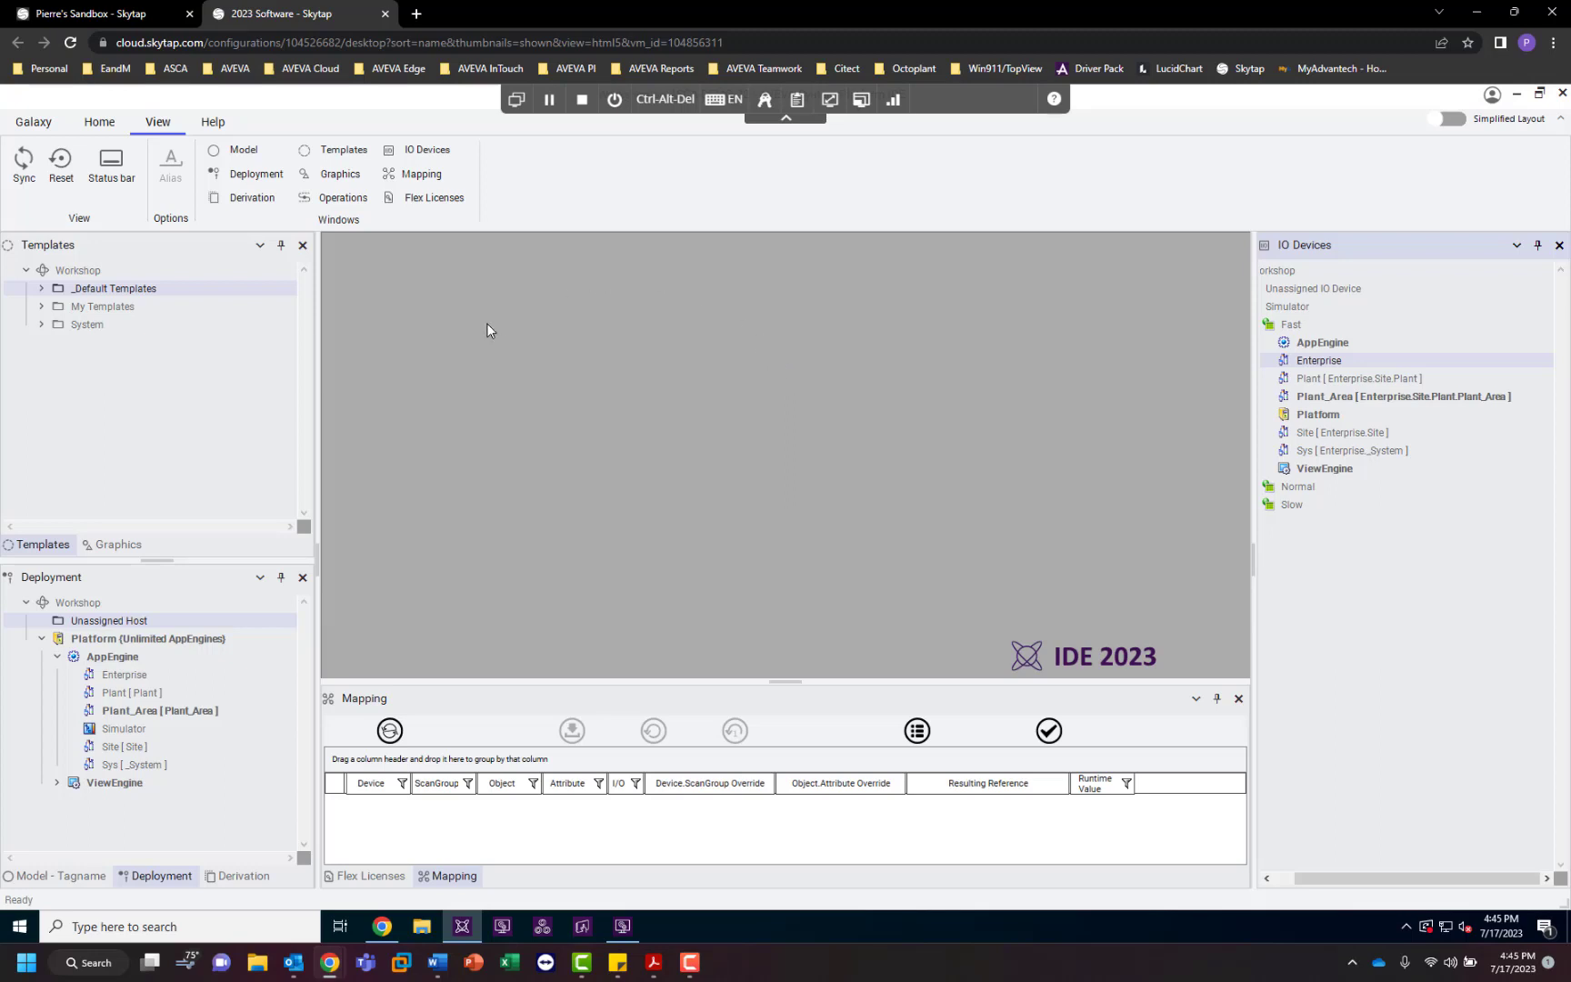
{"action": "left_click", "coordinate": [62, 876]}
{"action": "left_click", "coordinate": [242, 876]}
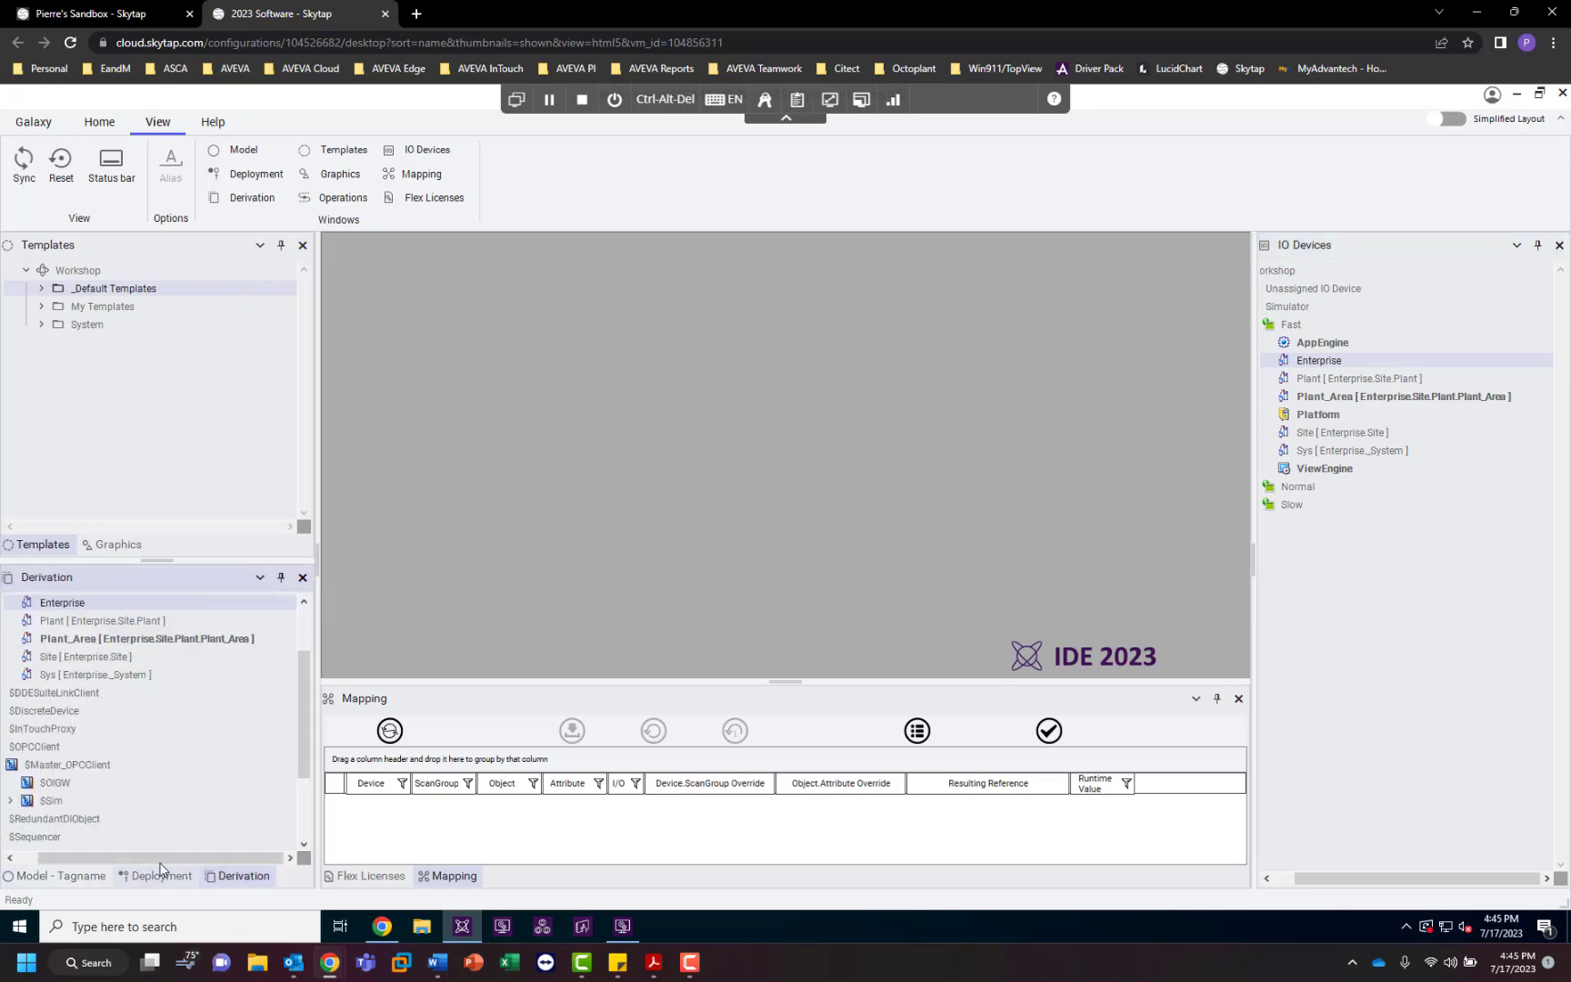
{"action": "scroll", "coordinate": [147, 792], "scroll_direction": "up", "scroll_amount": 3}
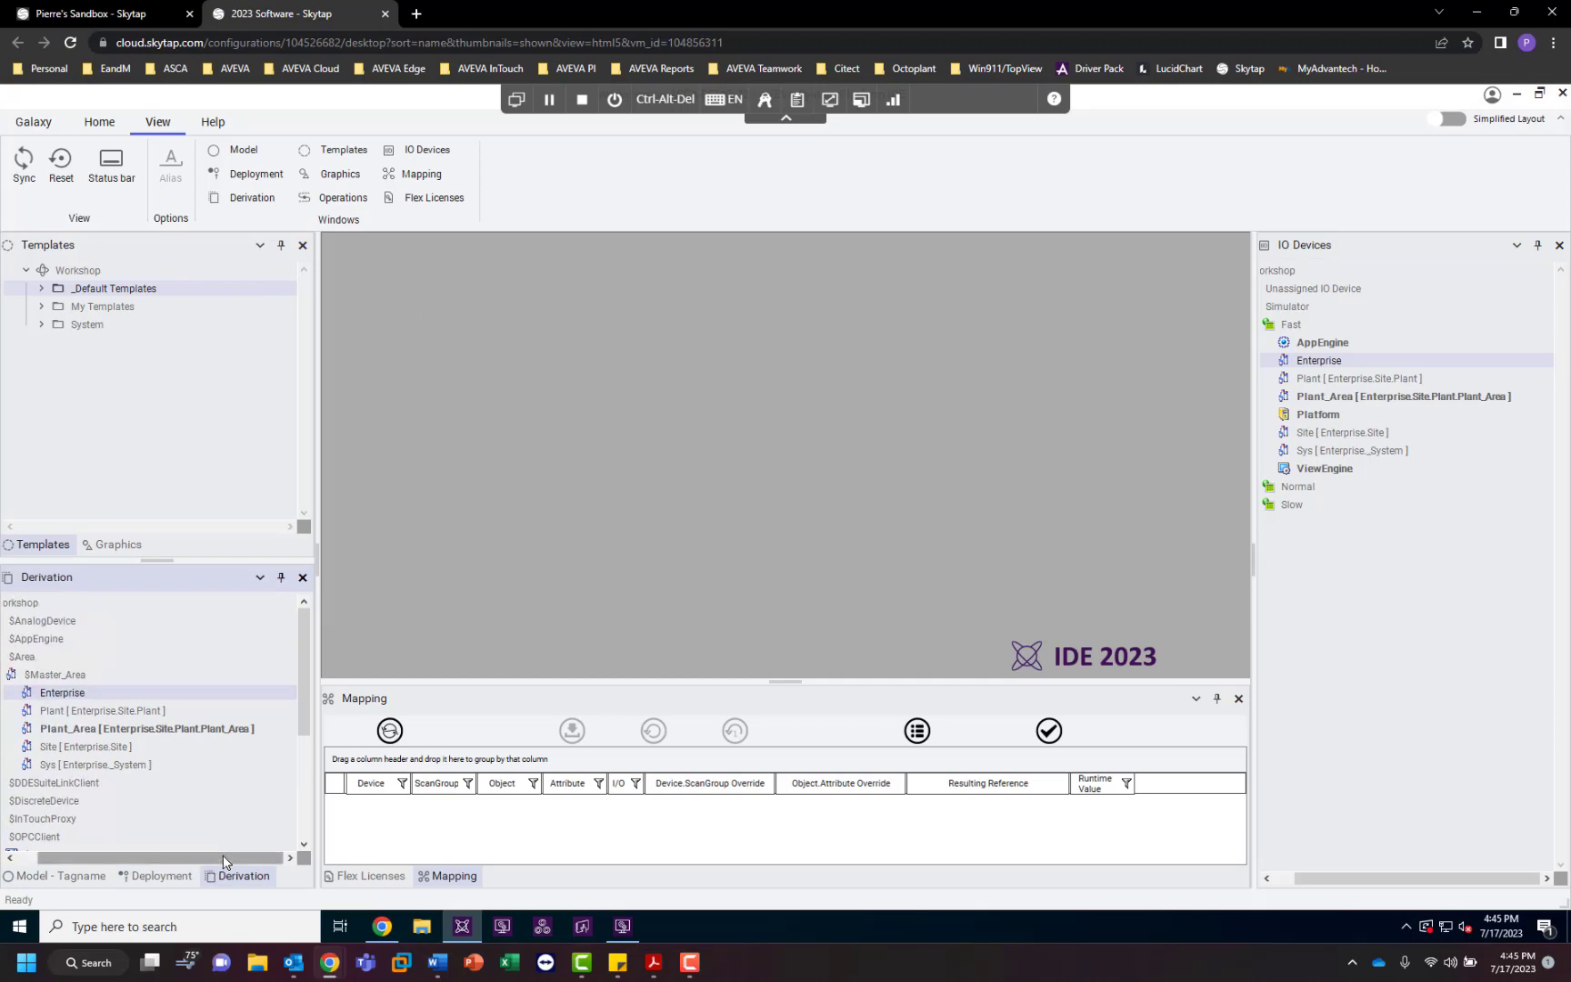
{"action": "left_click_drag", "start_coordinate": [220, 856], "coordinate": [198, 855]}
{"action": "scroll", "coordinate": [223, 776], "scroll_direction": "down", "scroll_amount": 3}
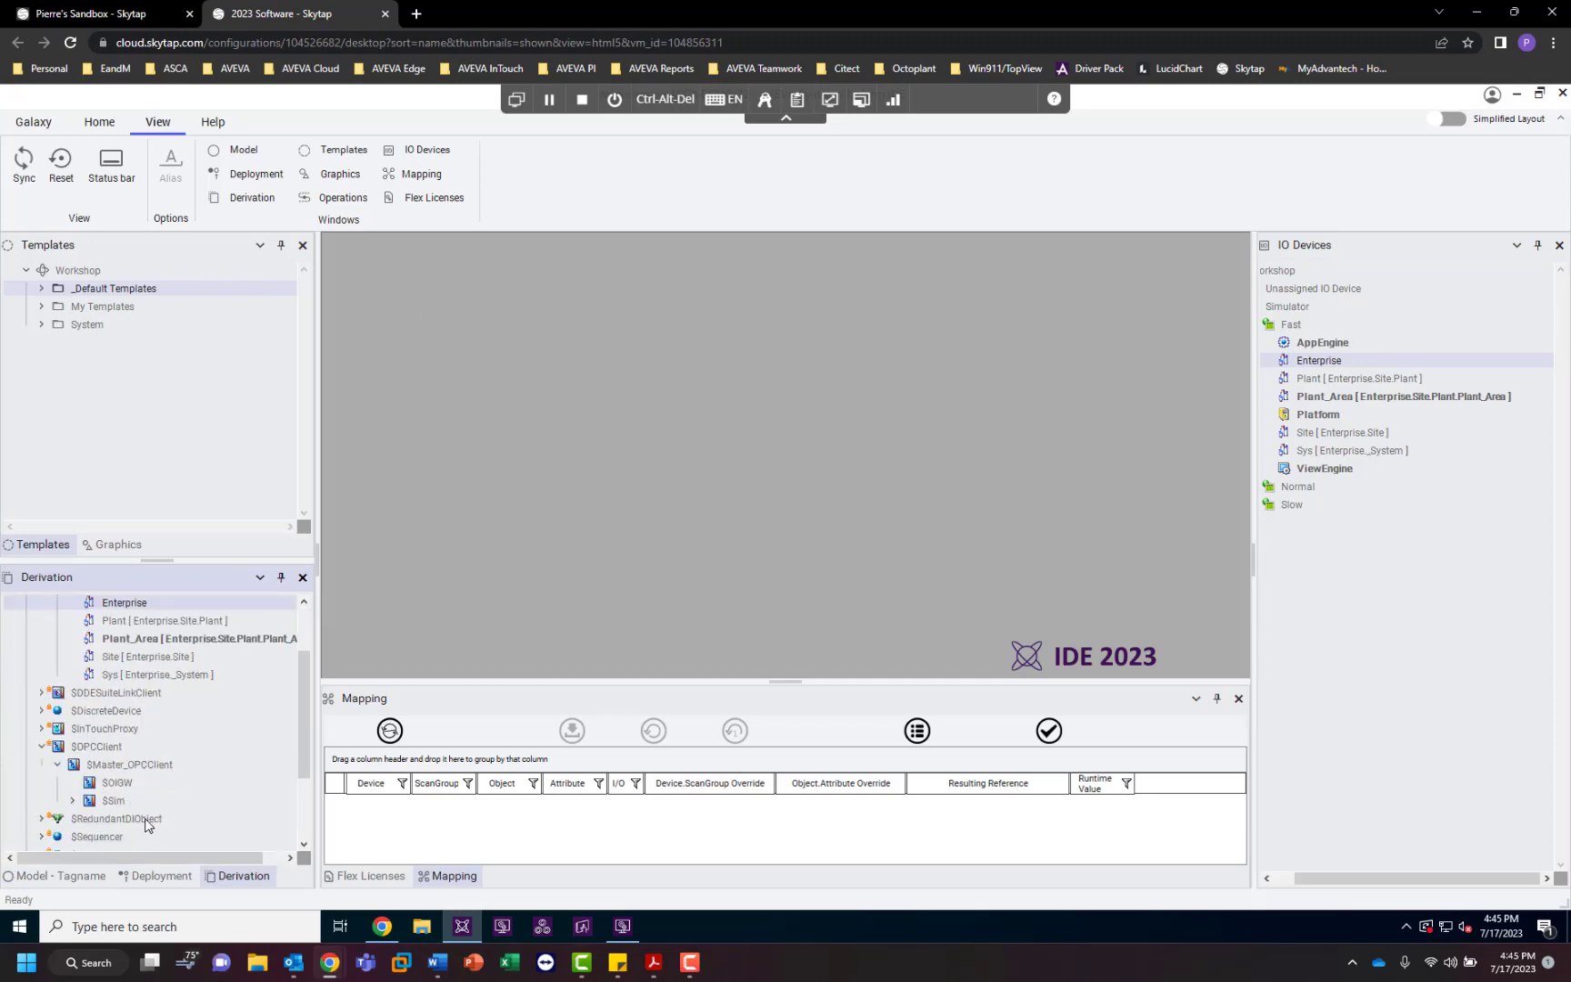
{"action": "scroll", "coordinate": [137, 825], "scroll_direction": "down", "scroll_amount": 3}
{"action": "scroll", "coordinate": [157, 808], "scroll_direction": "down", "scroll_amount": 2}
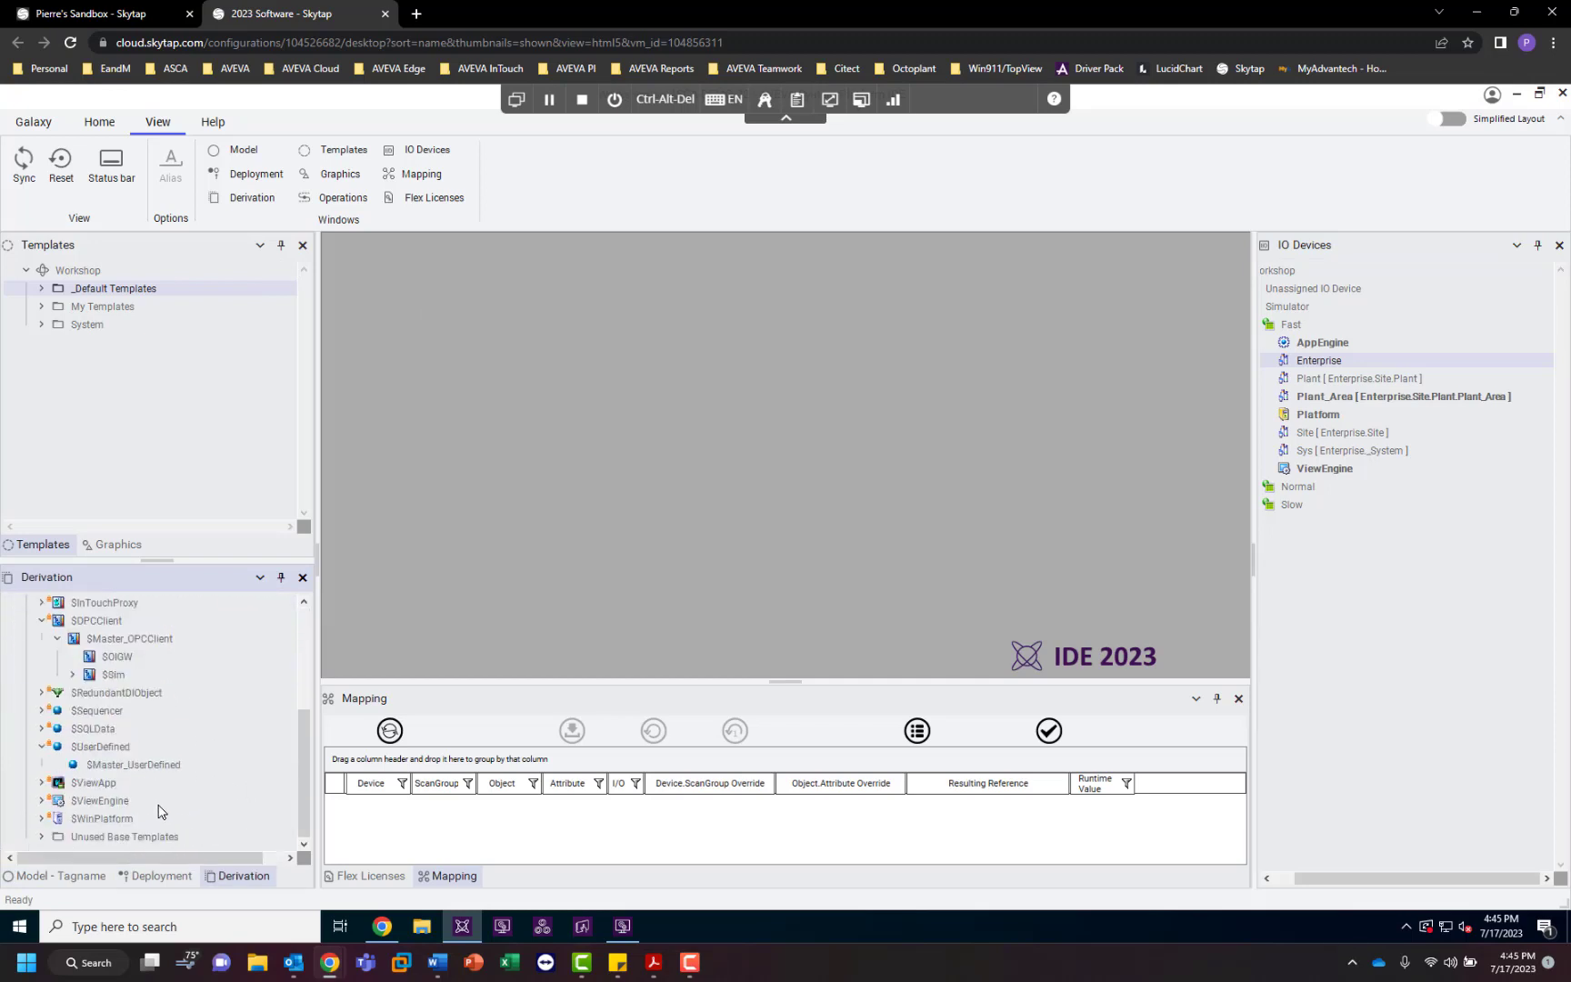
Create a new $Master_UserDefined instance named Simulated_Data.
{"action": "left_click", "coordinate": [129, 764]}
{"action": "right_click", "coordinate": [129, 770]}
{"action": "mouse_move", "coordinate": [164, 539]}
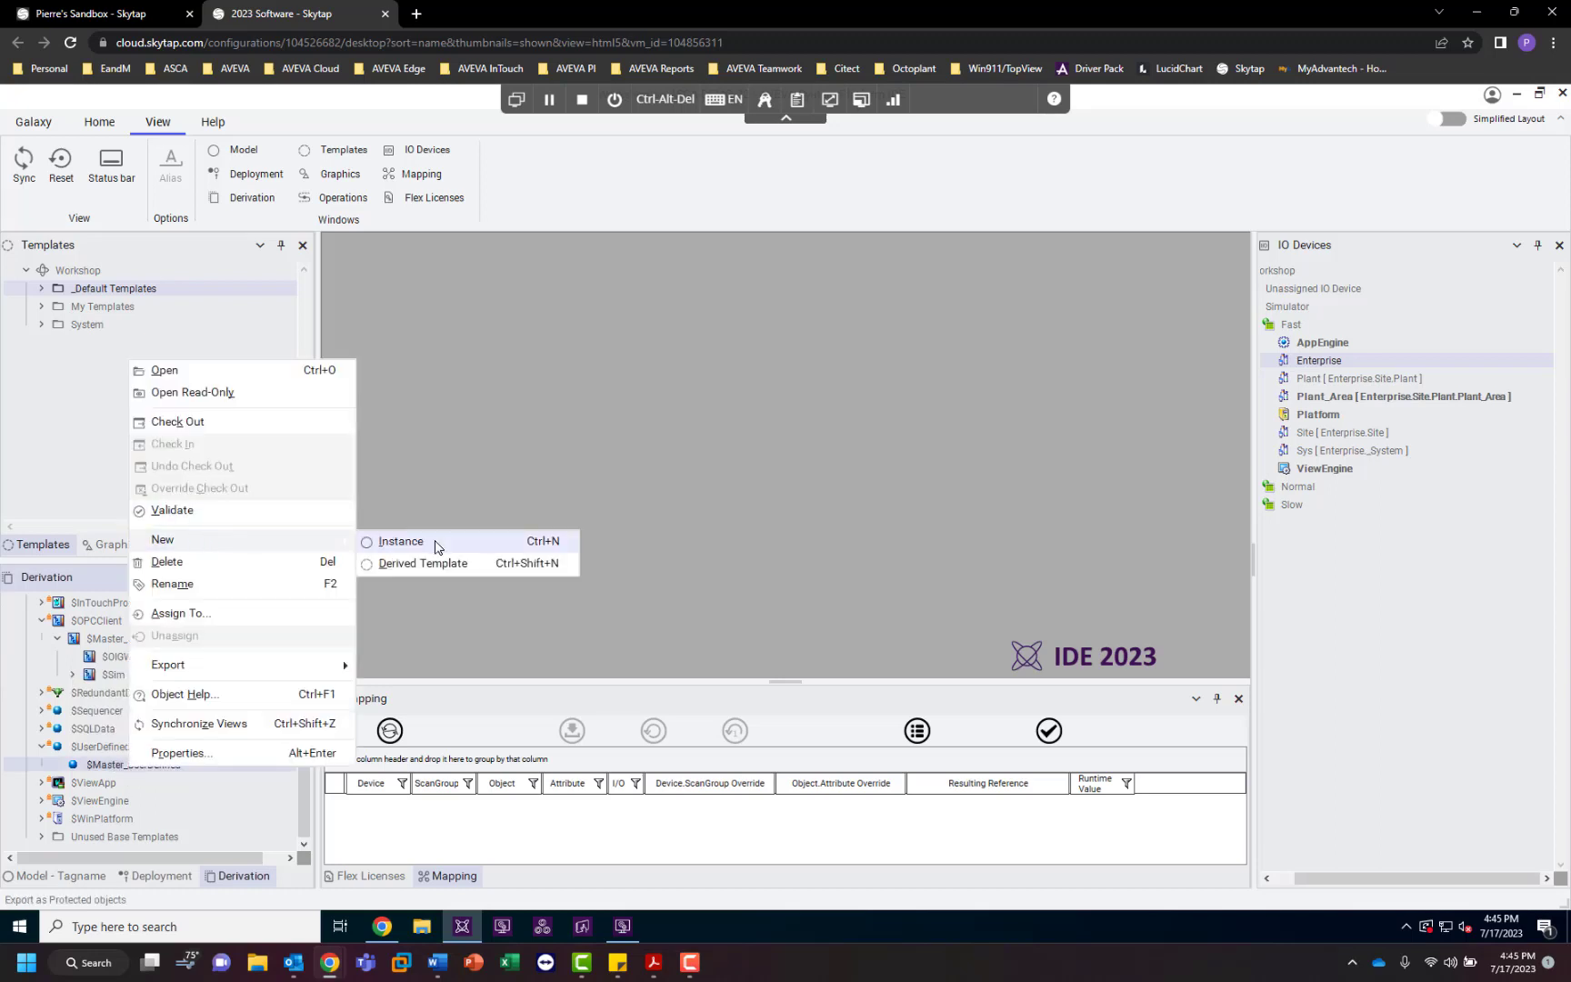
{"action": "left_click", "coordinate": [393, 542]}
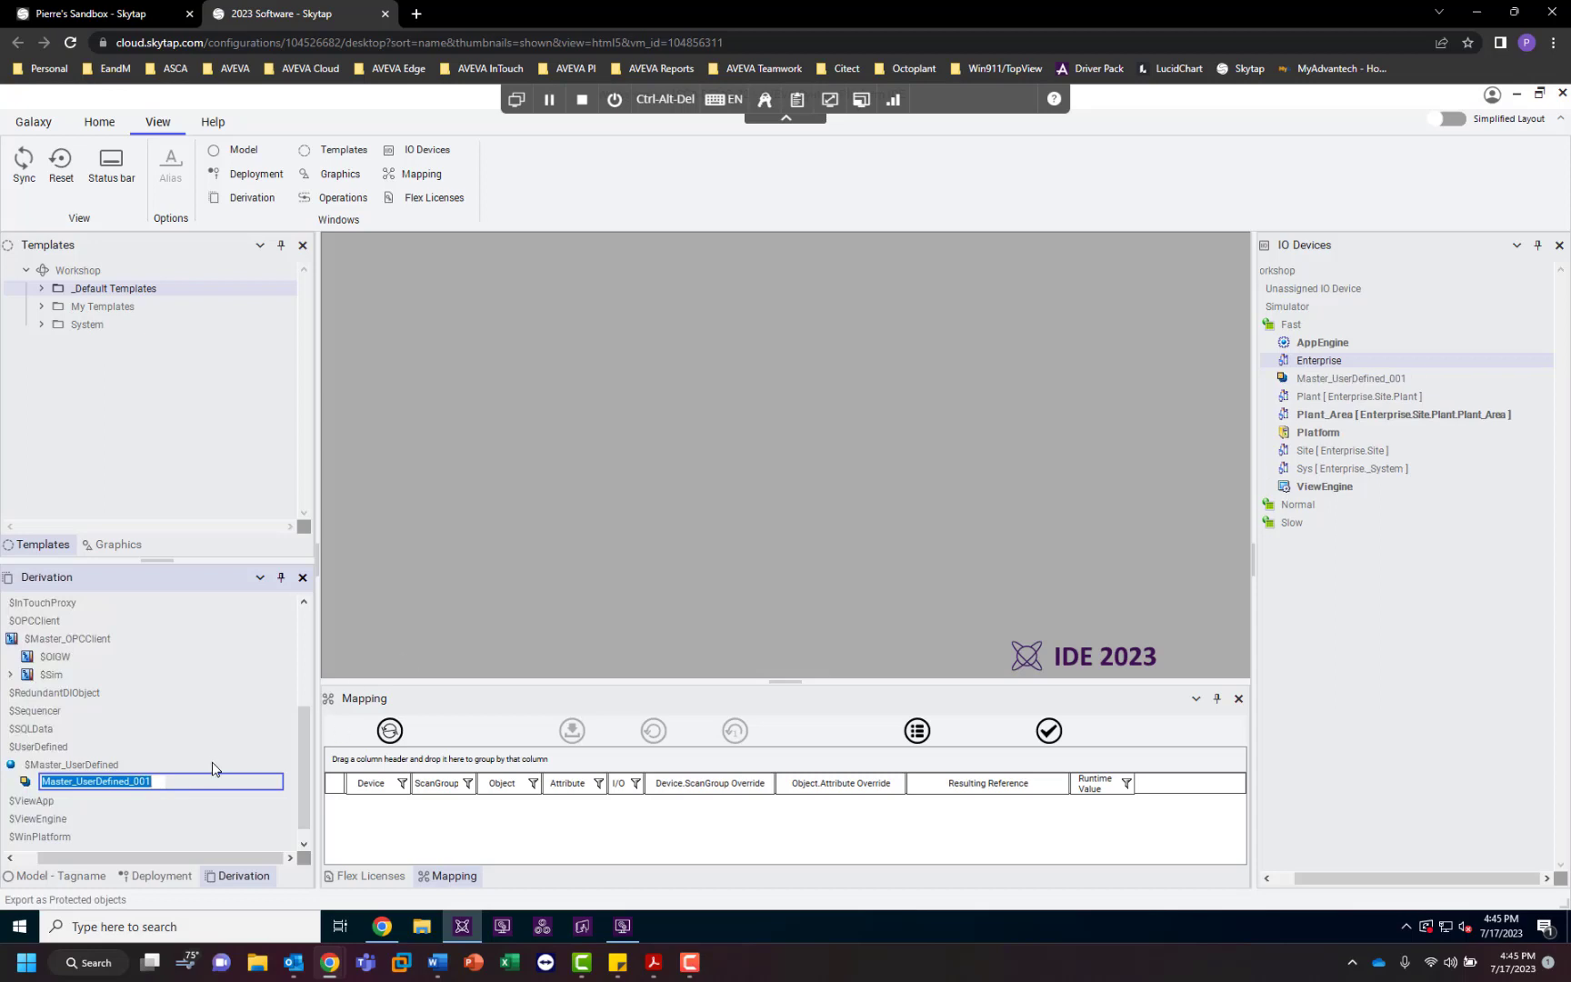
{"action": "type", "text": "Simulated"}
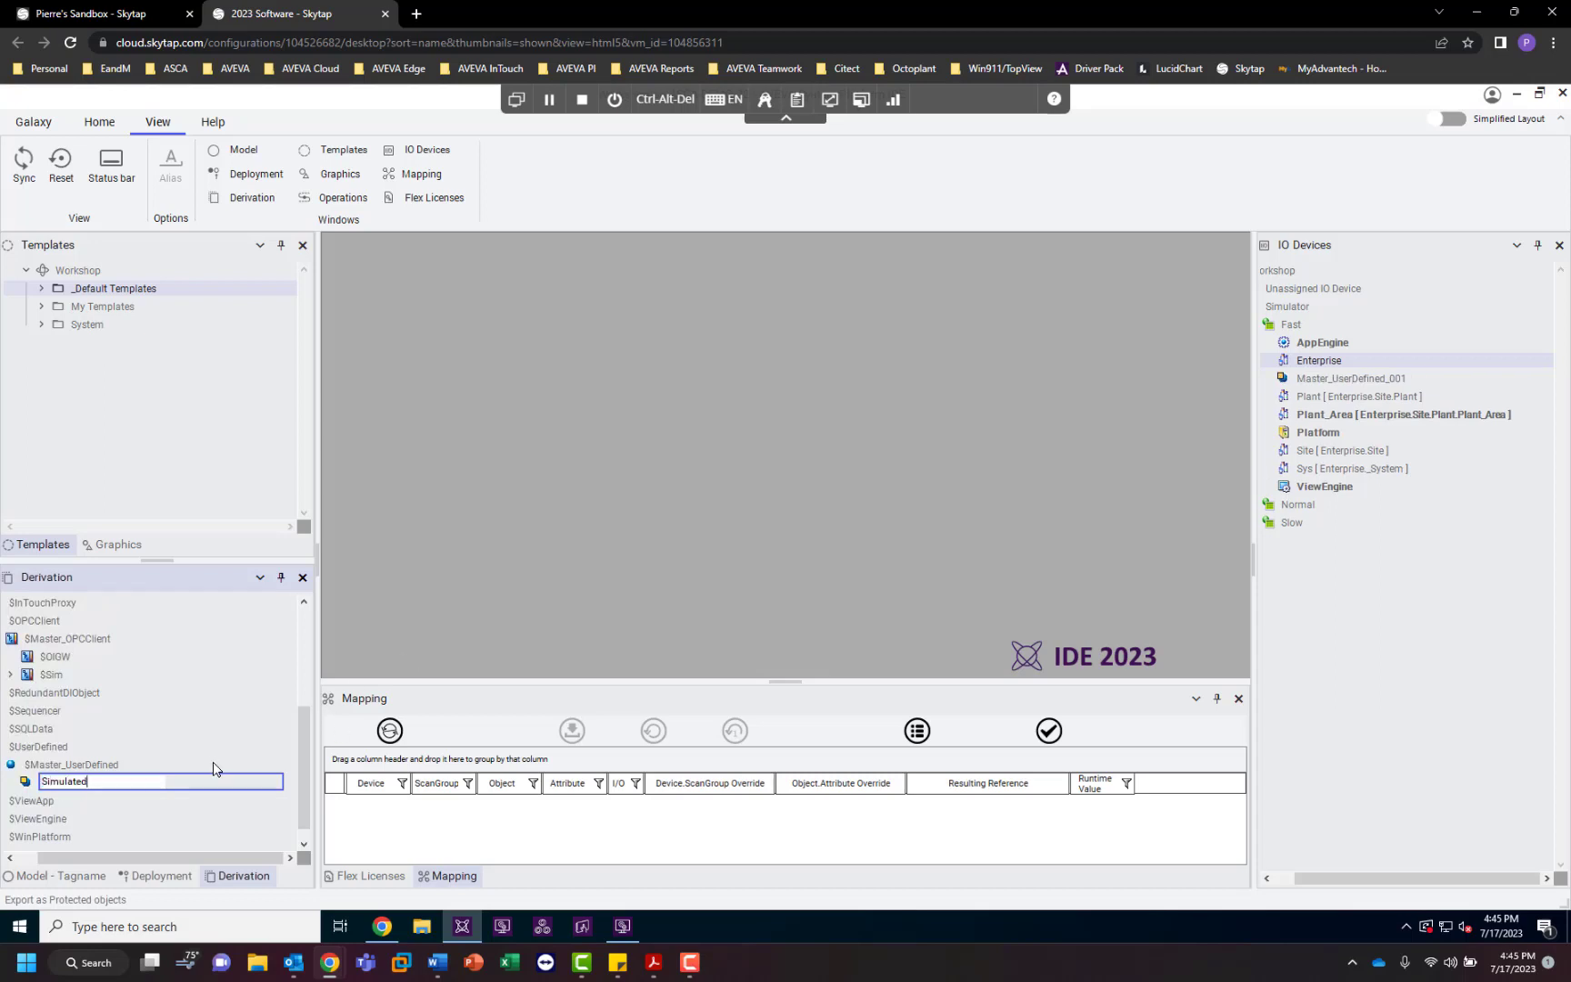
{"action": "type", "text": "_Data"}
{"action": "key", "text": "Return"}
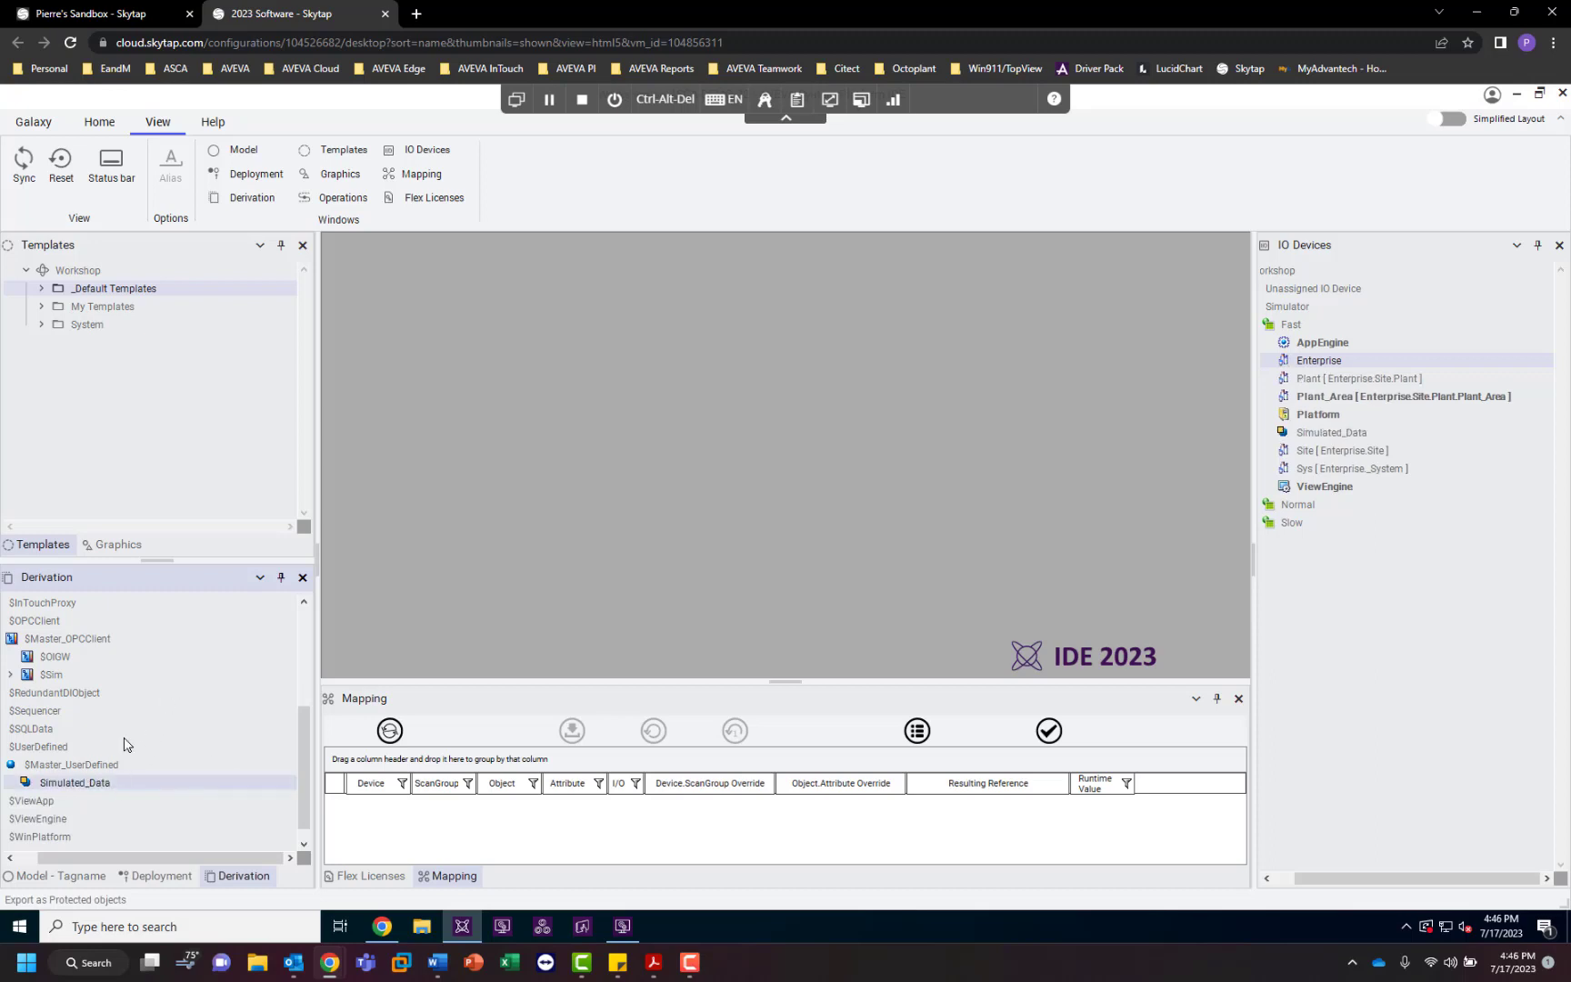
Add a Boolean attribute Test_Boolean to Simulated_Data with I/O enabled.
{"action": "double_click", "coordinate": [76, 782]}
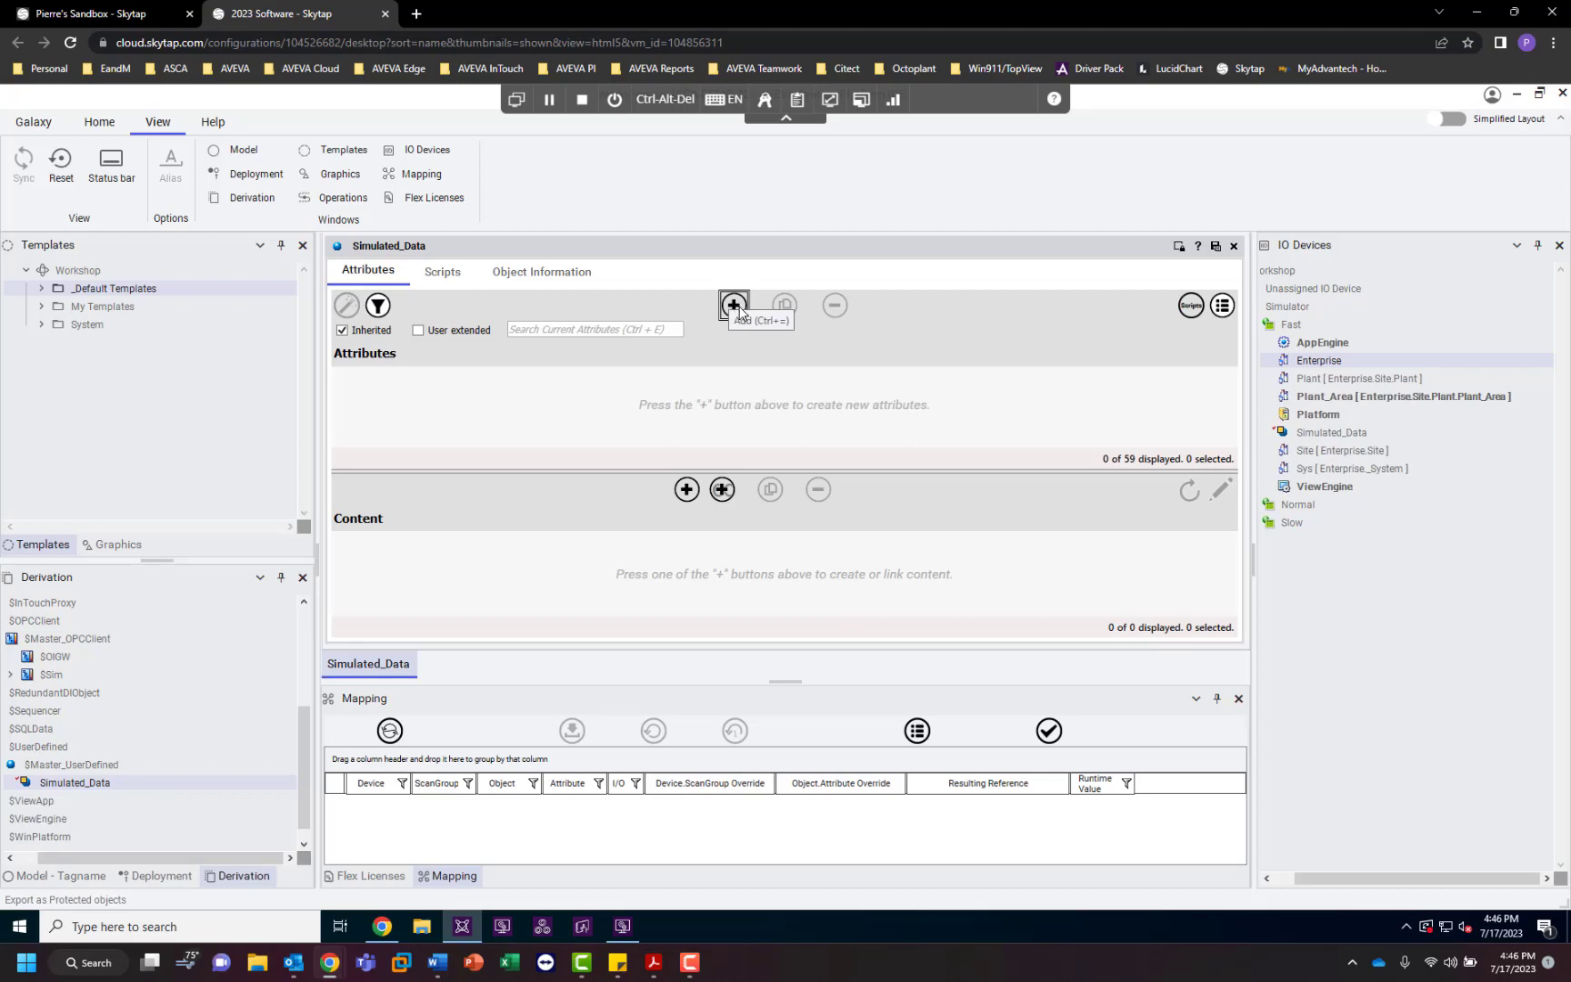
{"action": "left_click", "coordinate": [739, 311]}
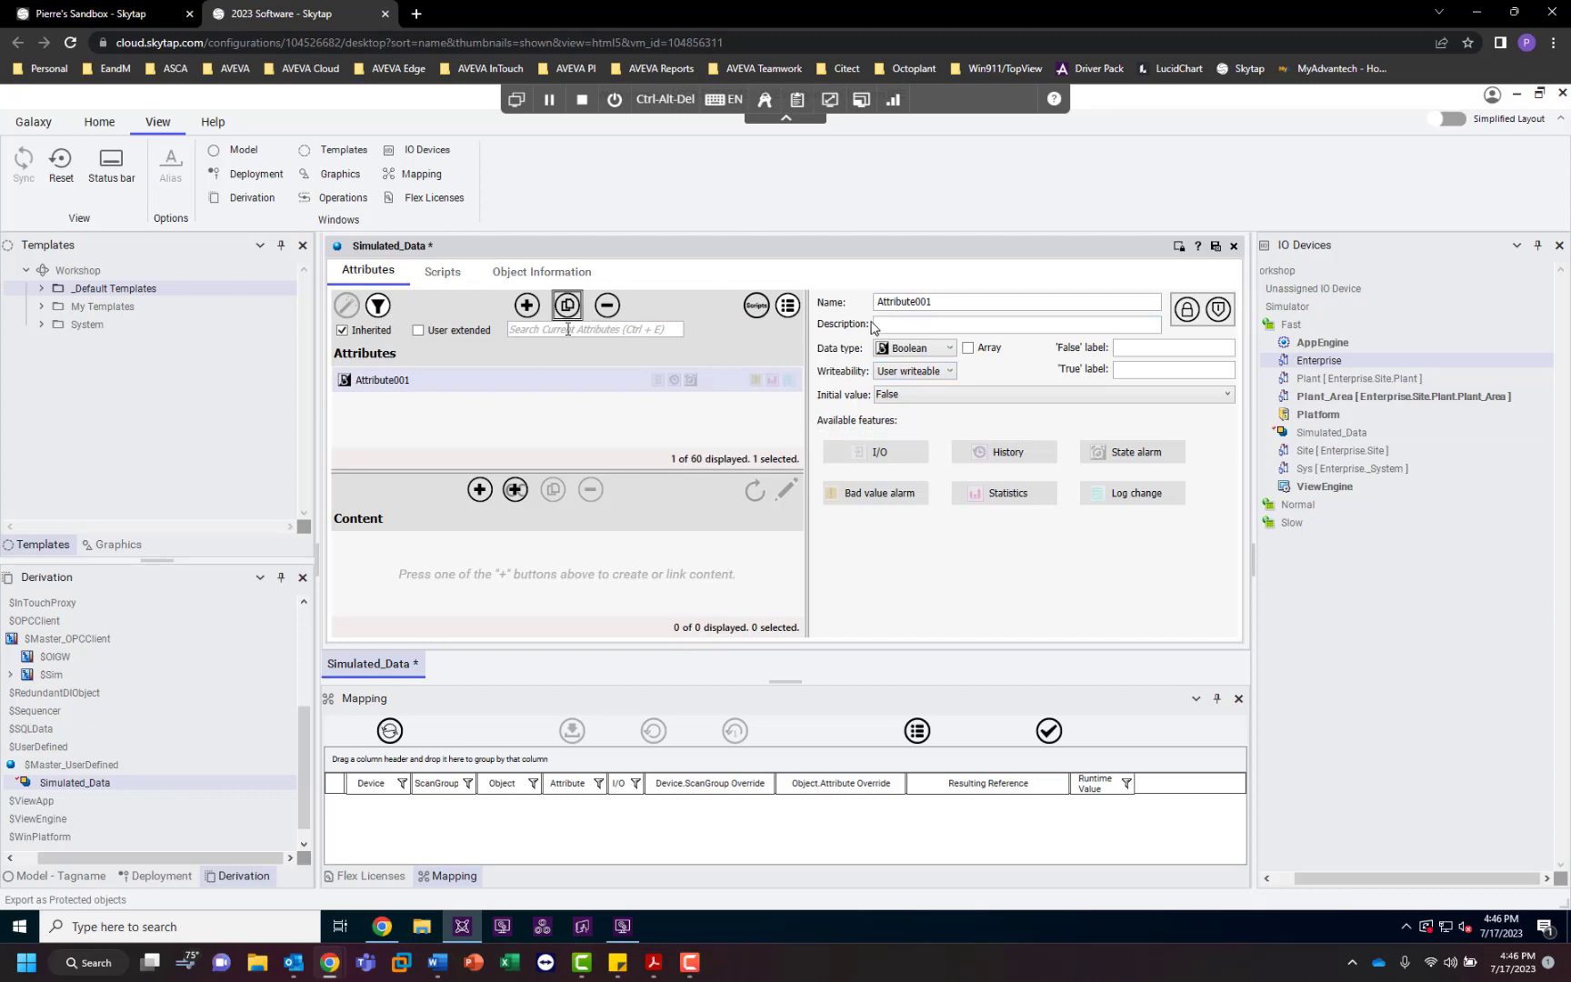
{"action": "double_click", "coordinate": [939, 304]}
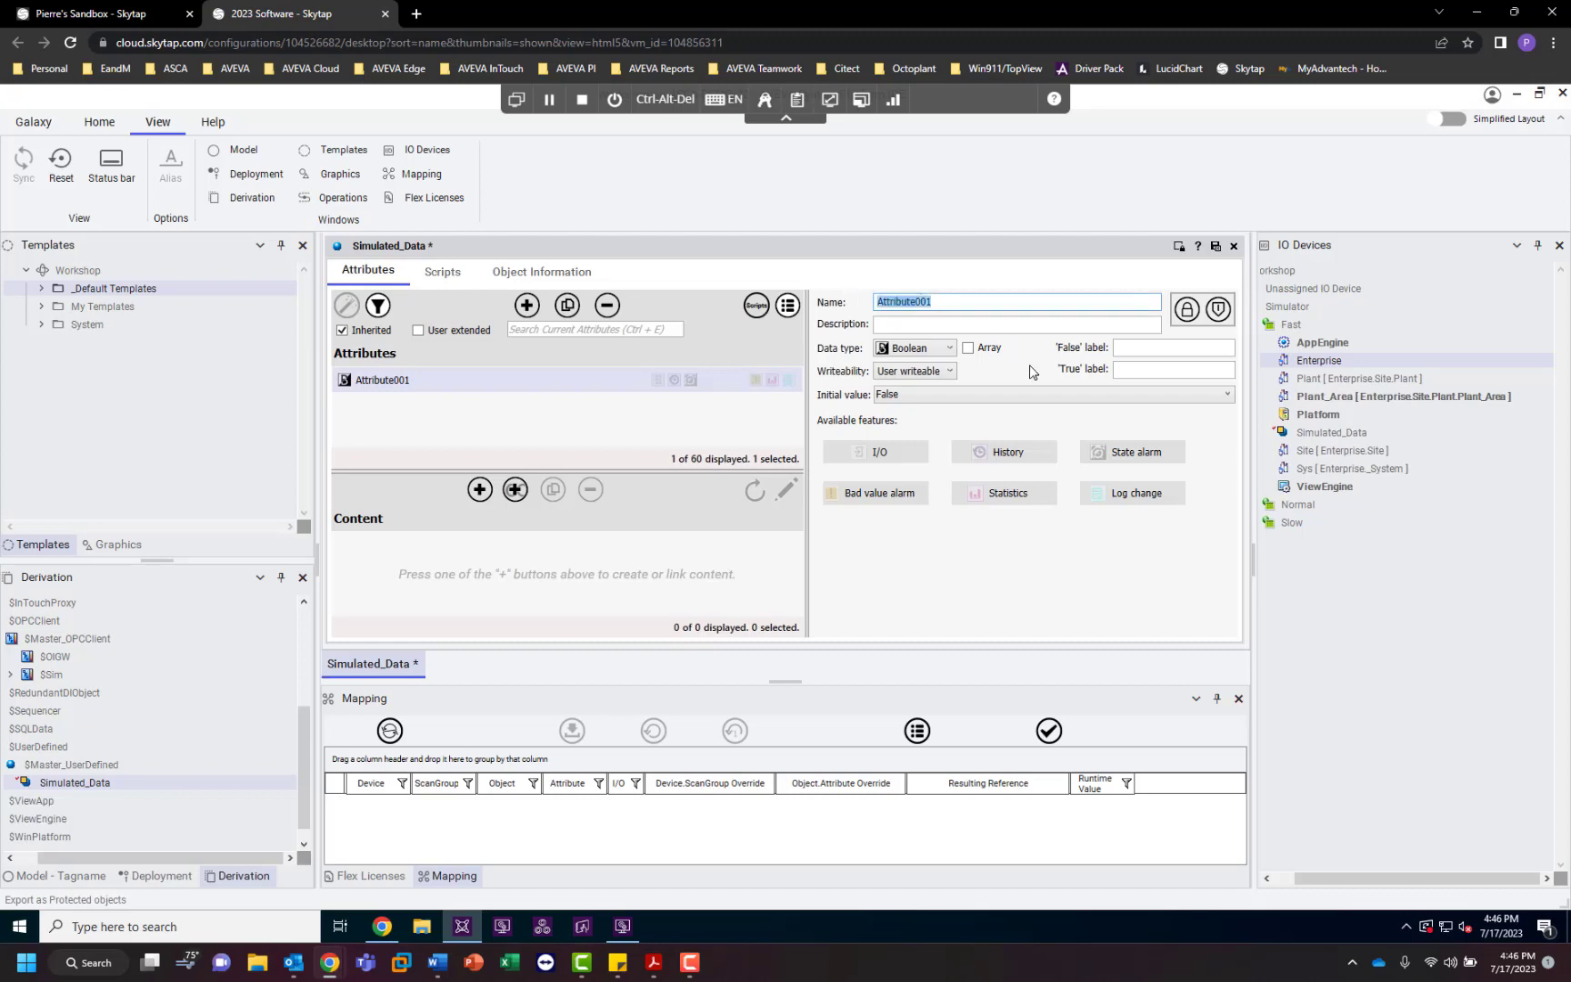
{"action": "type", "text": "Test_Boolean"}
{"action": "left_click", "coordinate": [879, 459]}
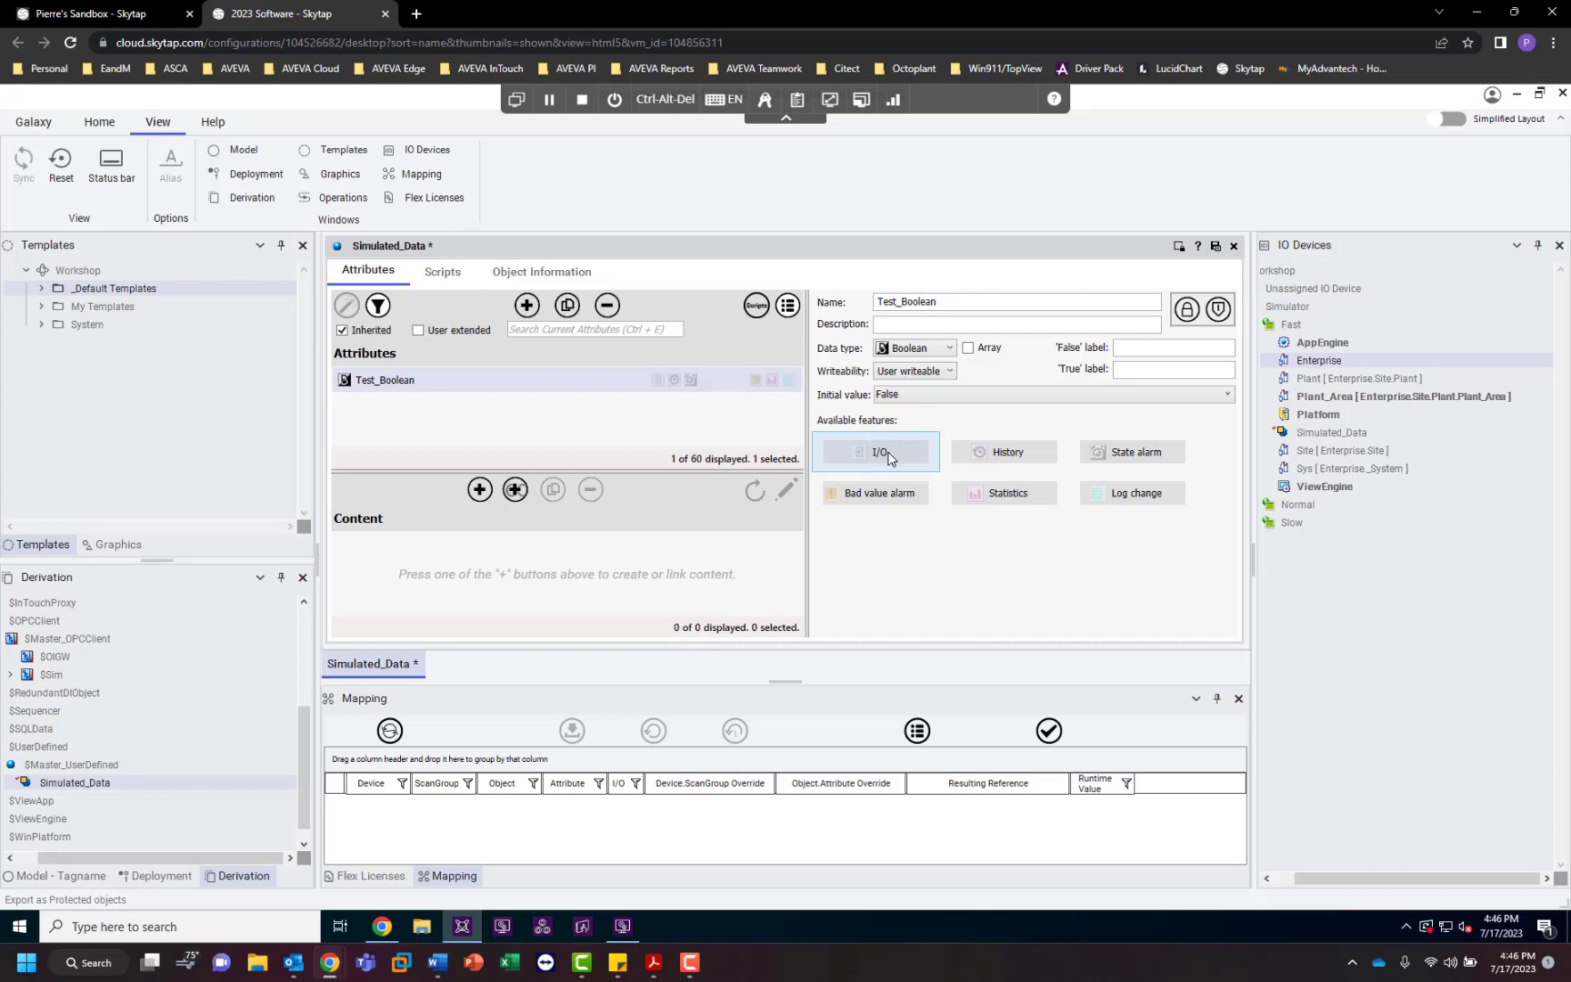
{"action": "left_click", "coordinate": [879, 455]}
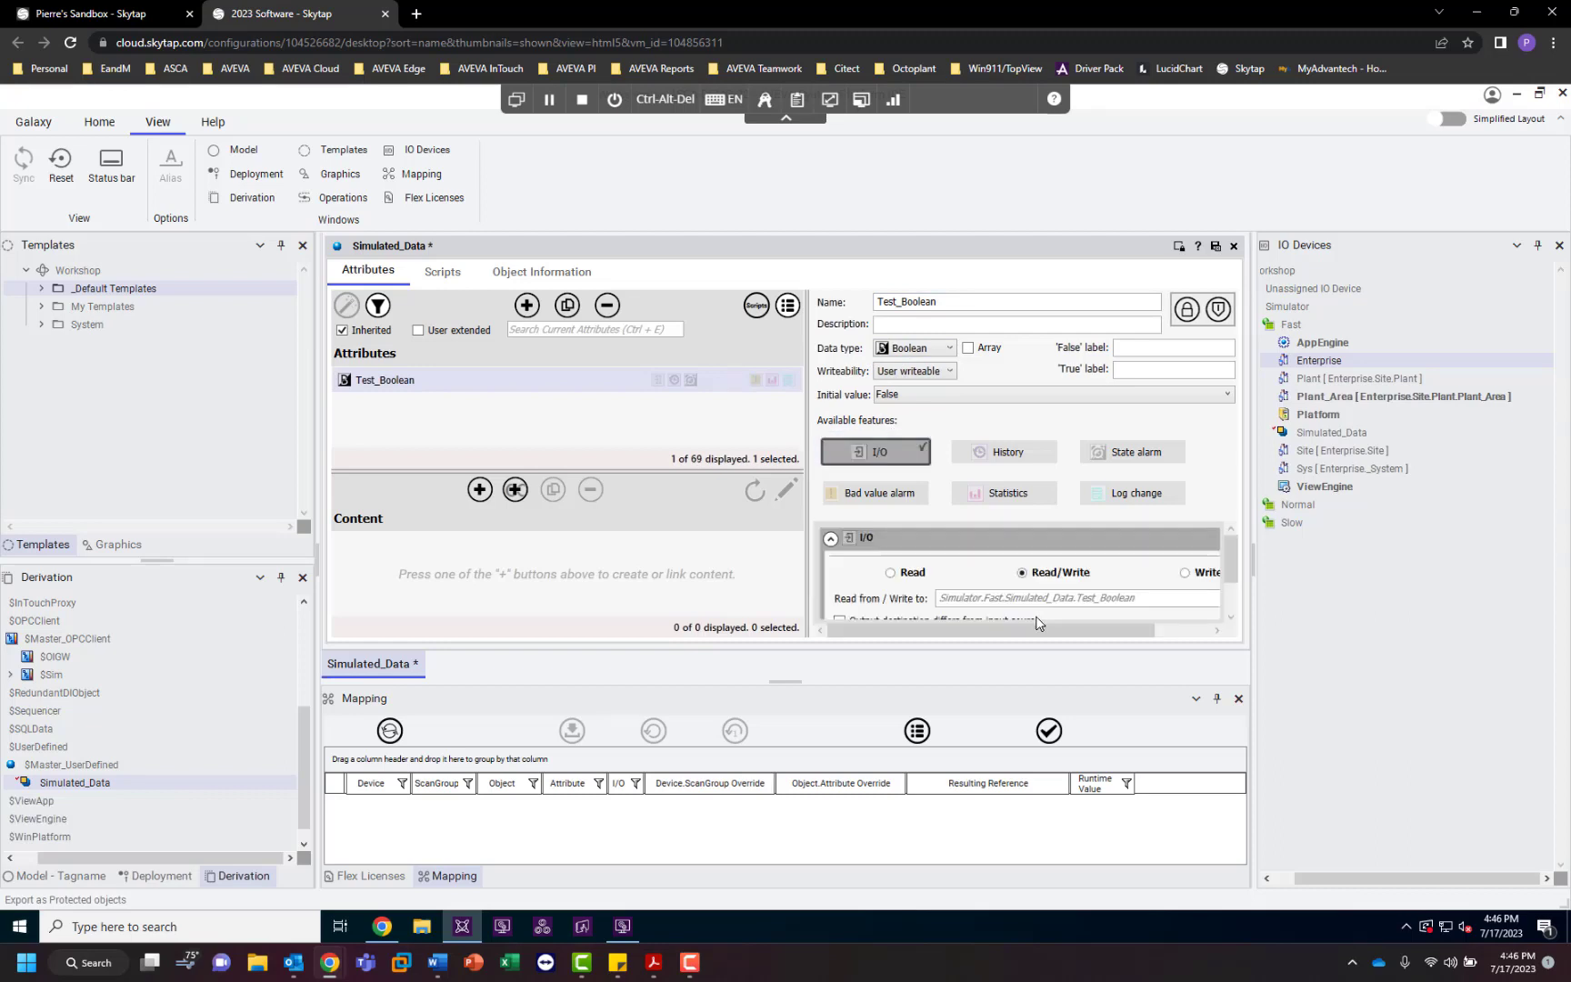
{"action": "scroll", "coordinate": [1029, 608], "scroll_direction": "down", "scroll_amount": 1}
{"action": "scroll", "coordinate": [1030, 602], "scroll_direction": "up", "scroll_amount": 1}
{"action": "left_click_drag", "start_coordinate": [939, 631], "coordinate": [917, 629]}
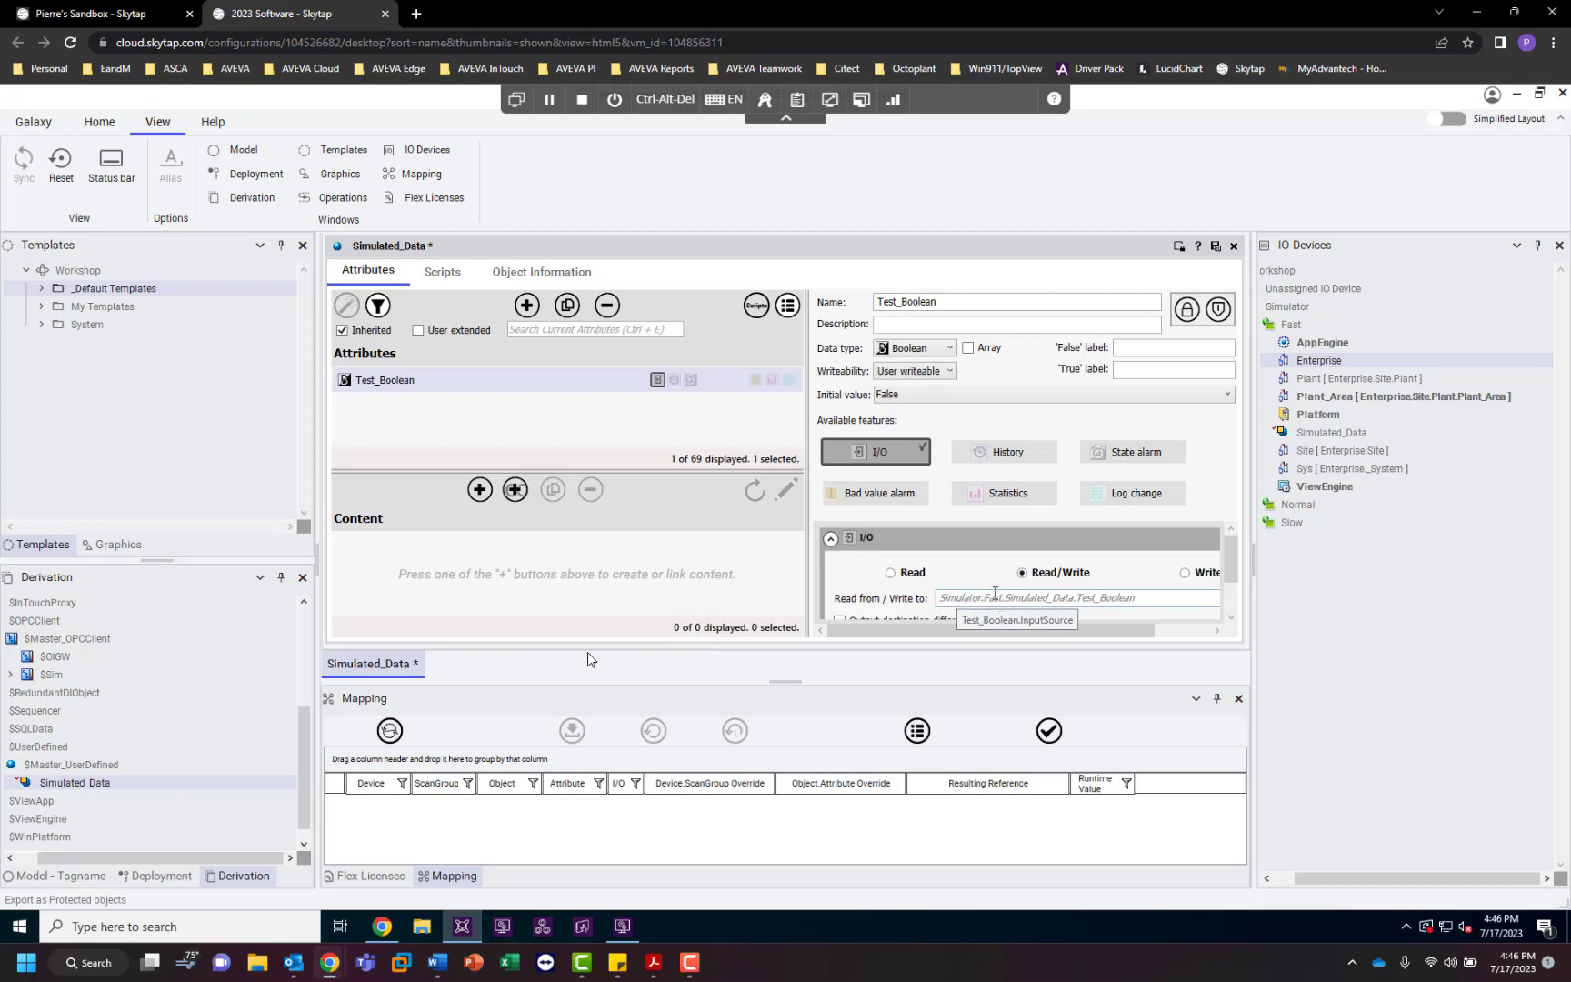
Review the PLC's Fast device group update interval in OCMC, then return to the IDE.
{"action": "left_click", "coordinate": [623, 927]}
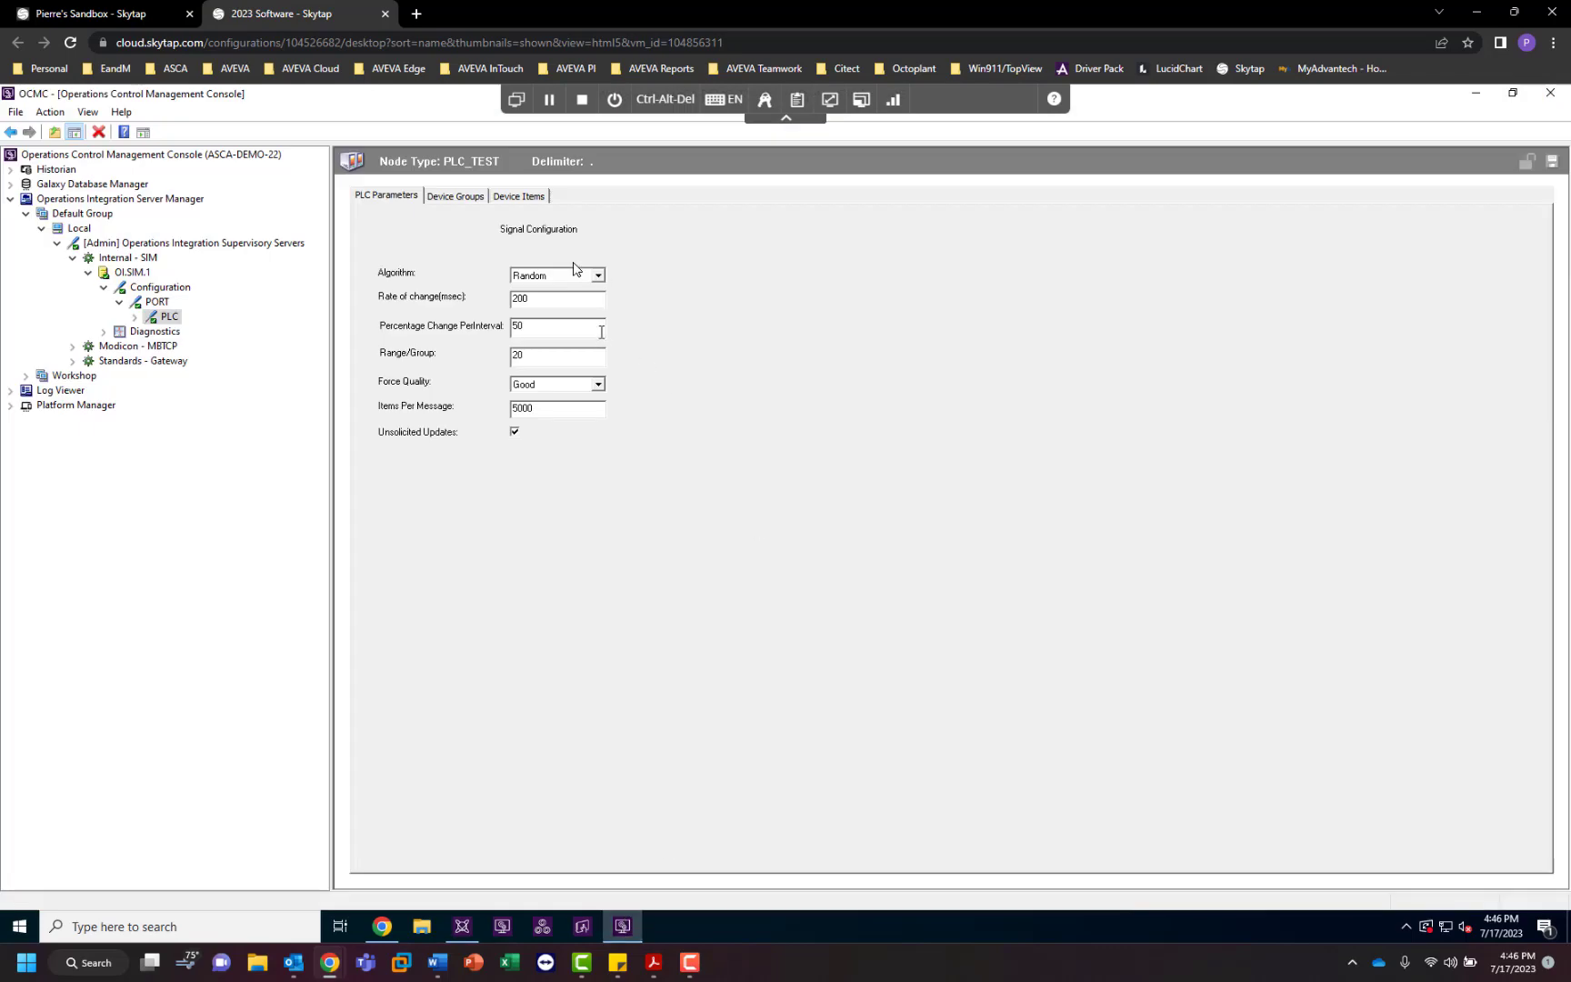
{"action": "left_click", "coordinate": [454, 198]}
{"action": "left_click", "coordinate": [372, 238]}
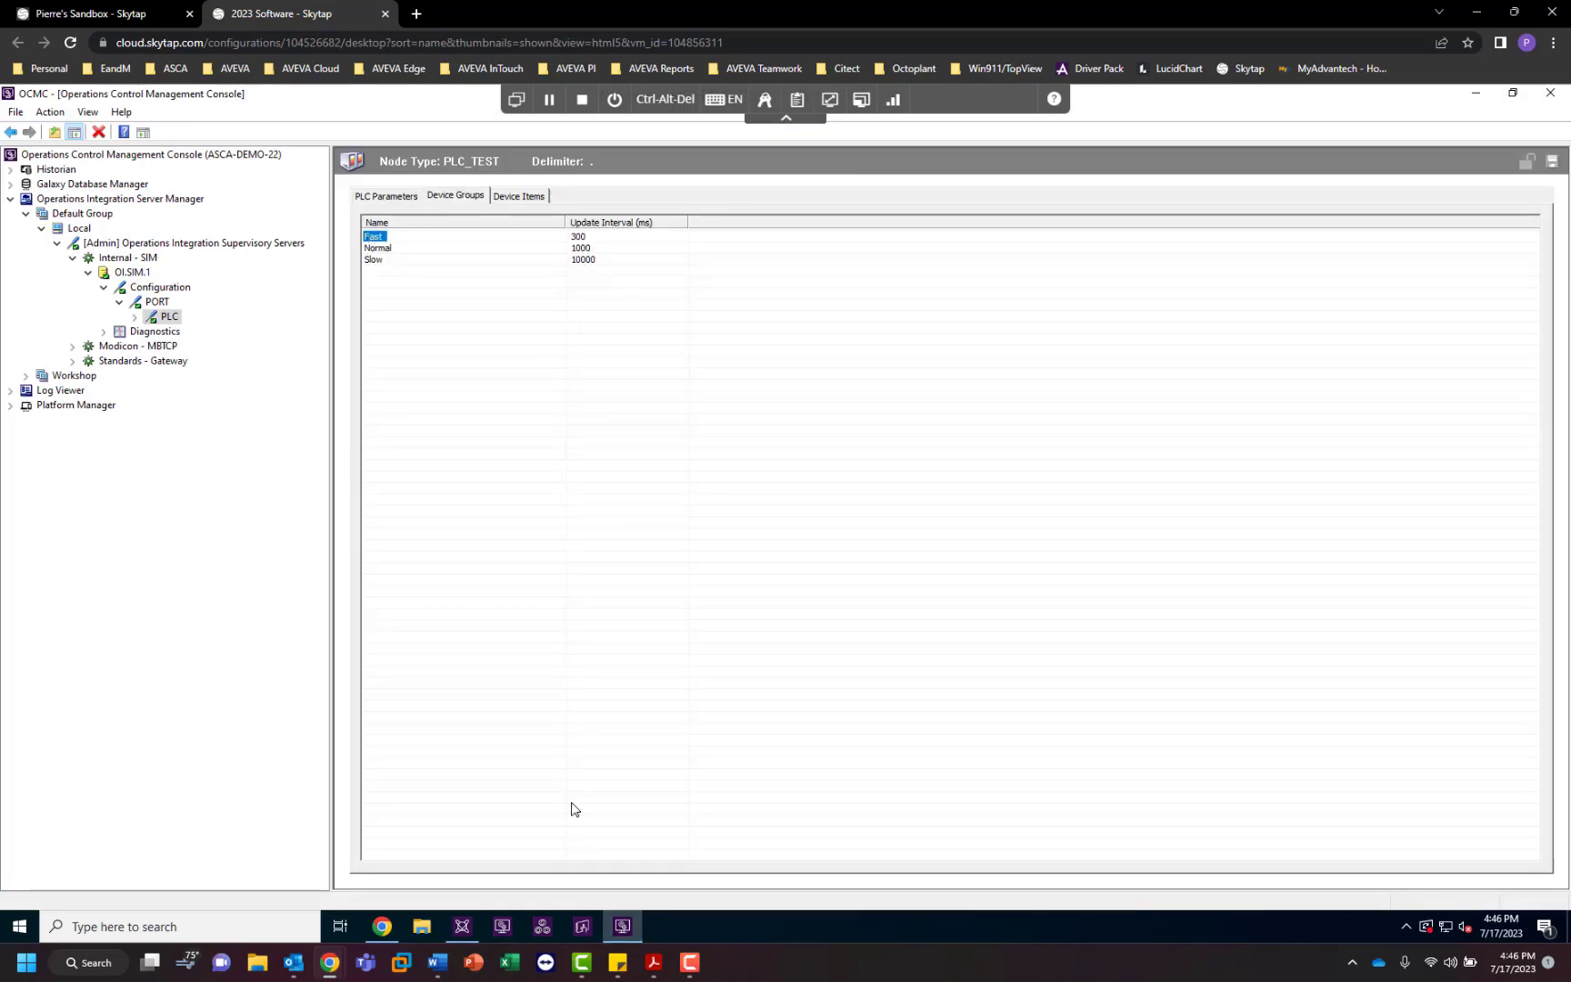
{"action": "left_click", "coordinate": [463, 926]}
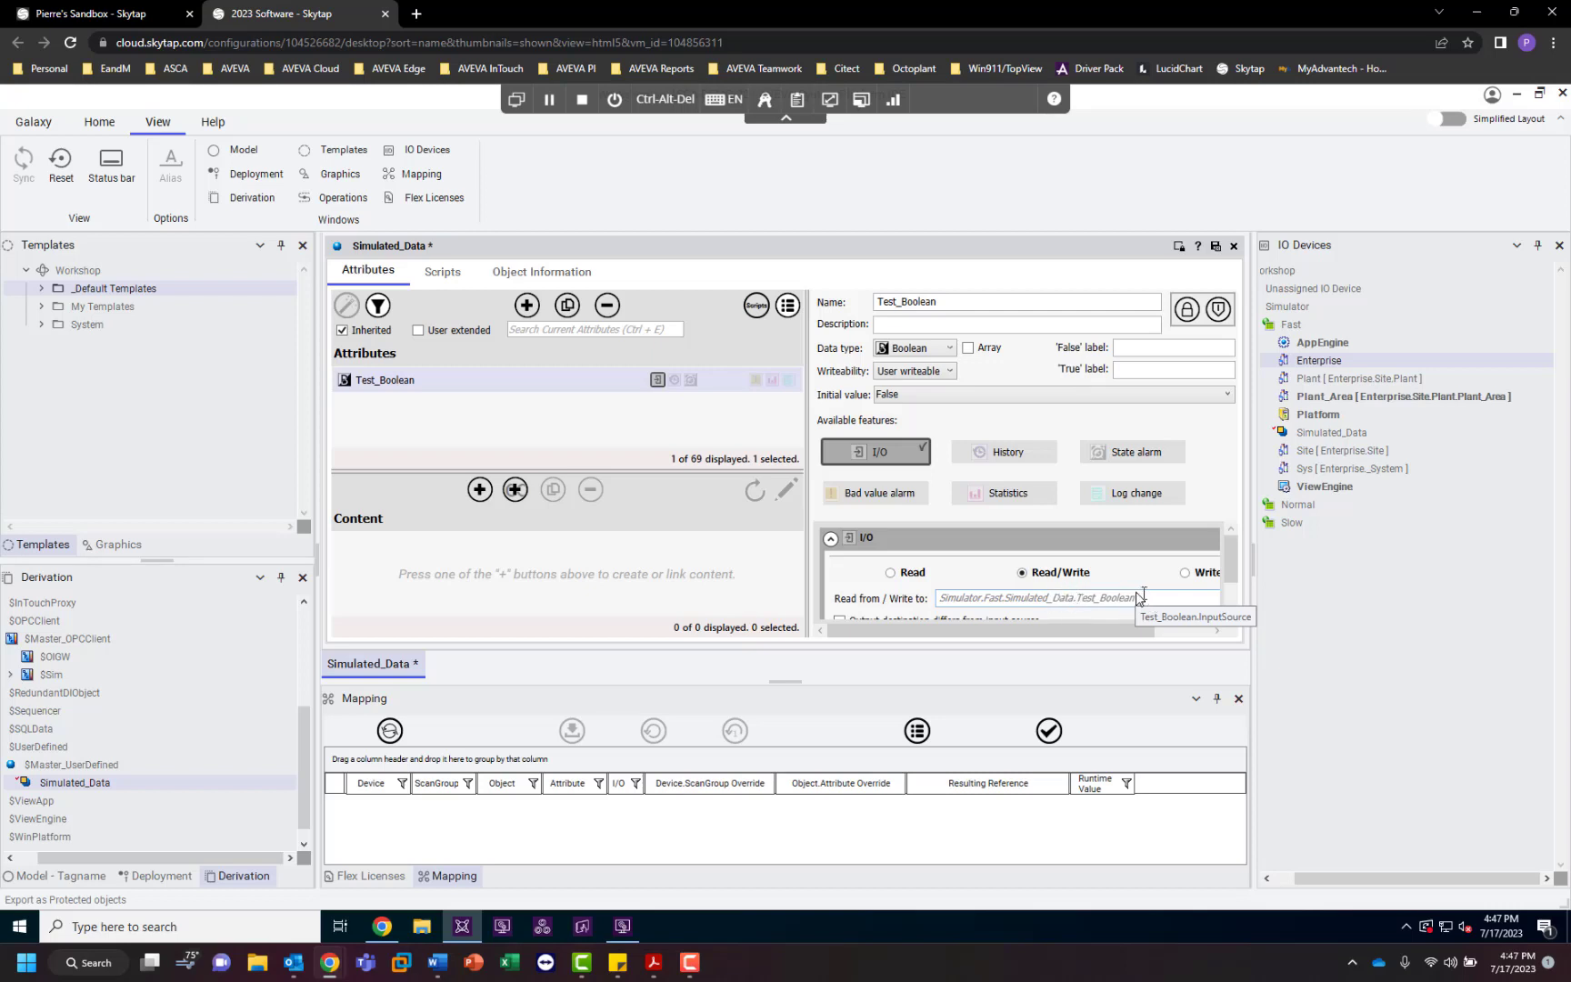
Accept Test_Boolean's I/O address and add Integer attribute Test_Integer with I/O enabled.
{"action": "left_click", "coordinate": [1144, 597]}
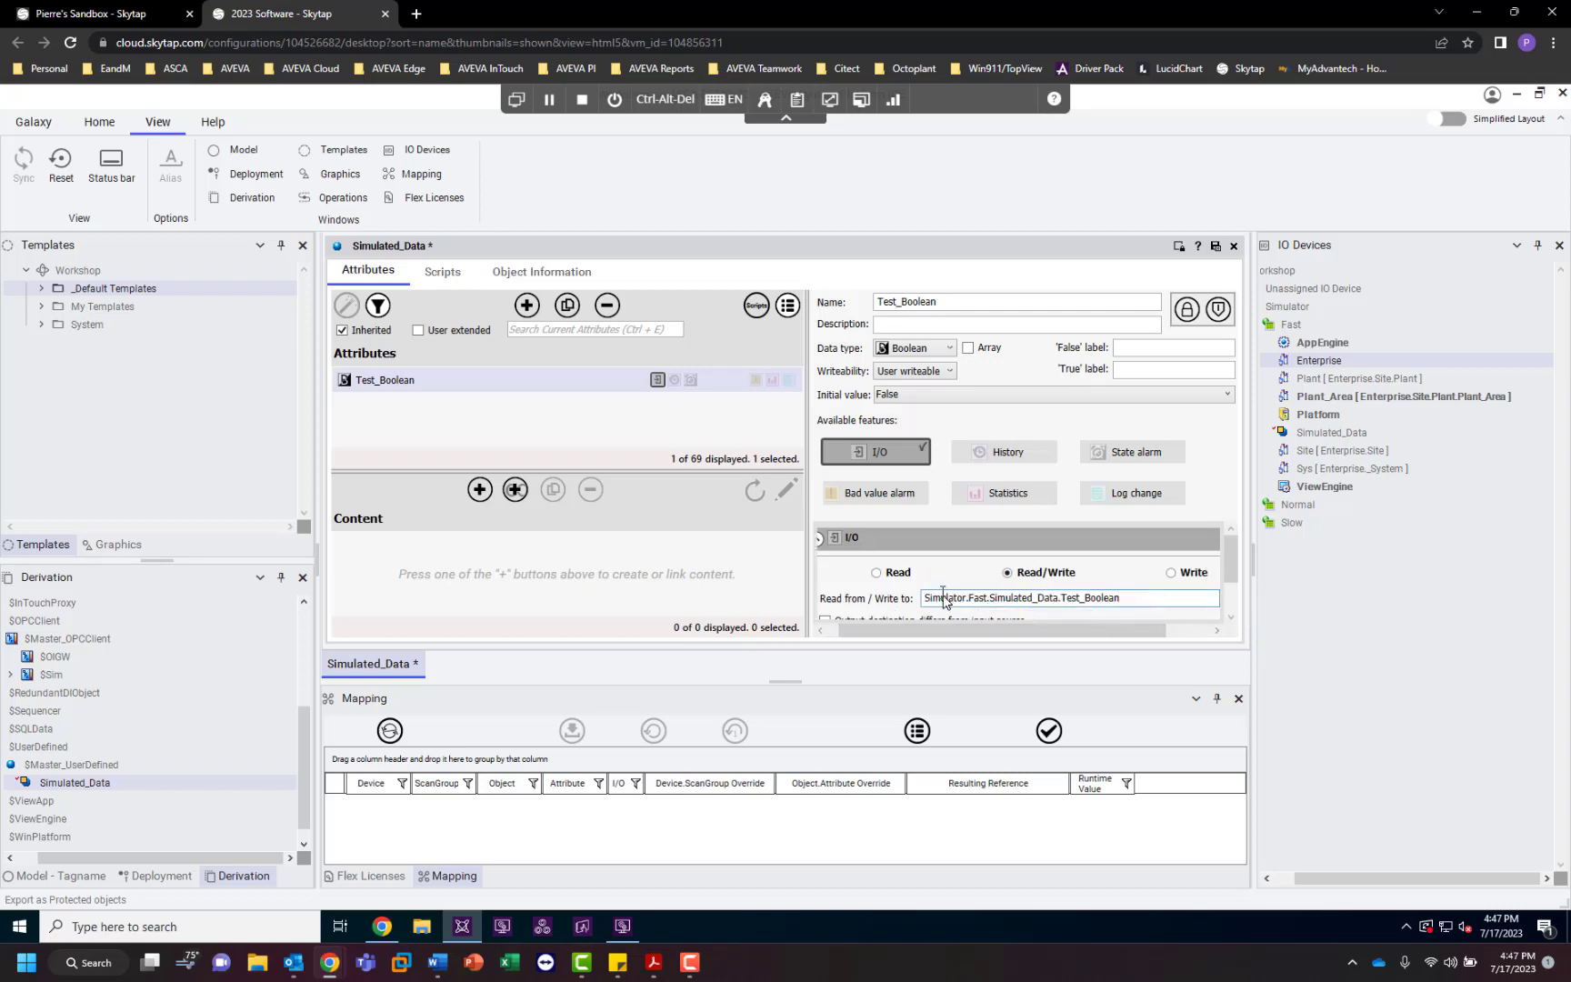
{"action": "scroll", "coordinate": [970, 598], "scroll_direction": "down", "scroll_amount": 1}
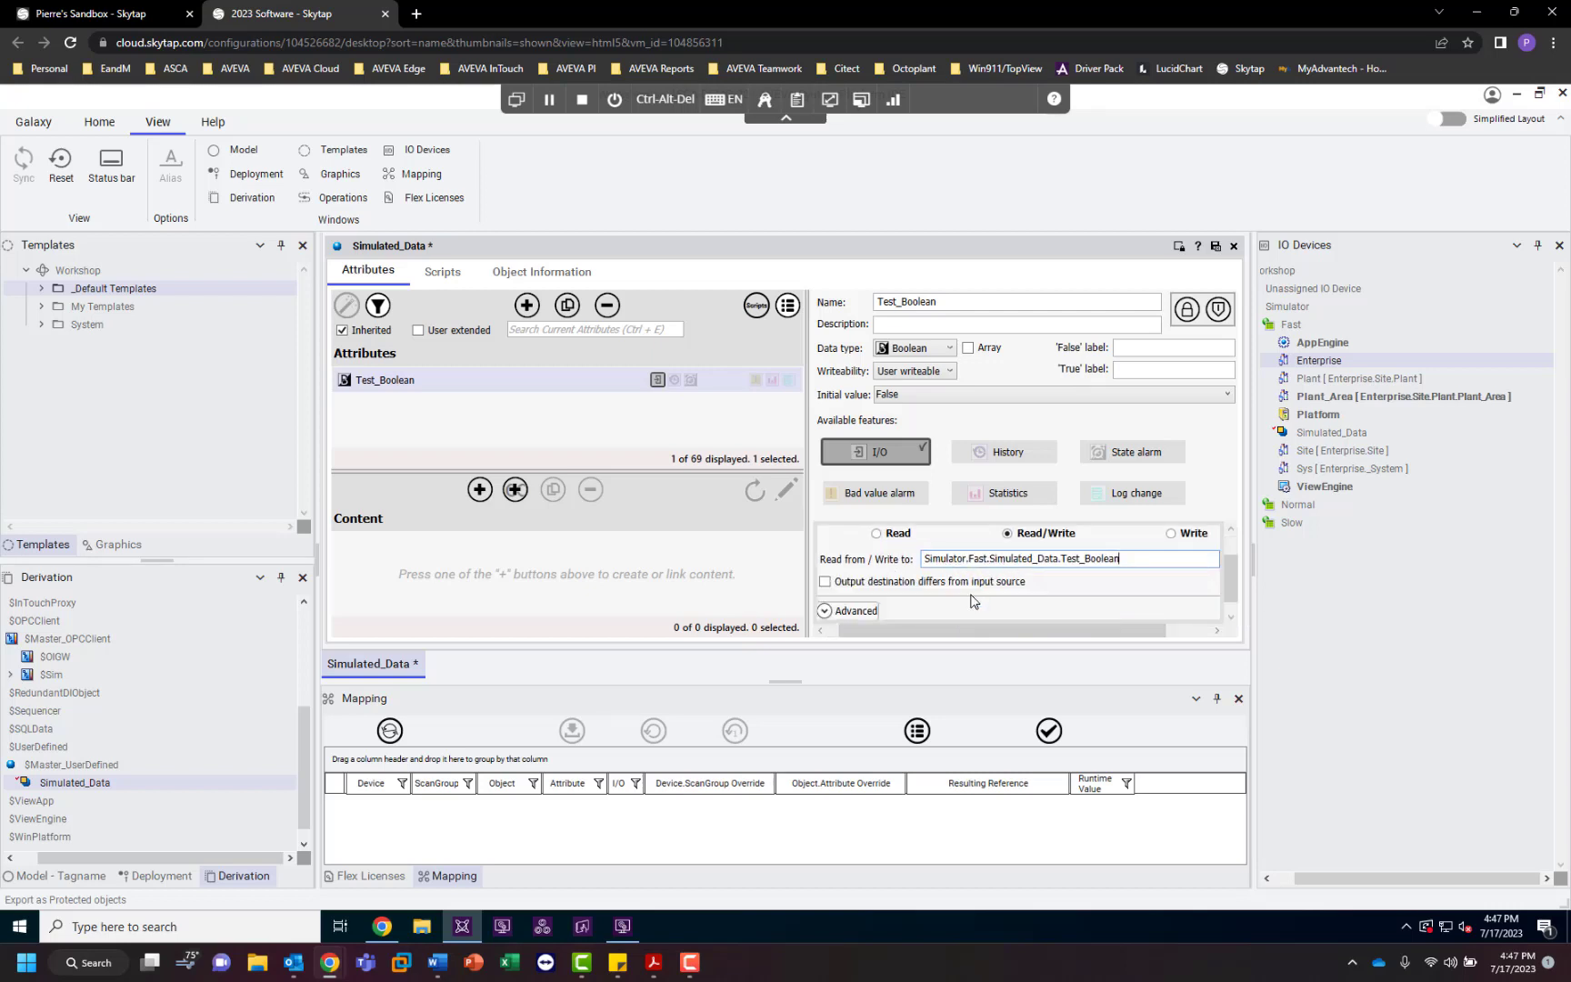
{"action": "scroll", "coordinate": [969, 598], "scroll_direction": "up", "scroll_amount": 1}
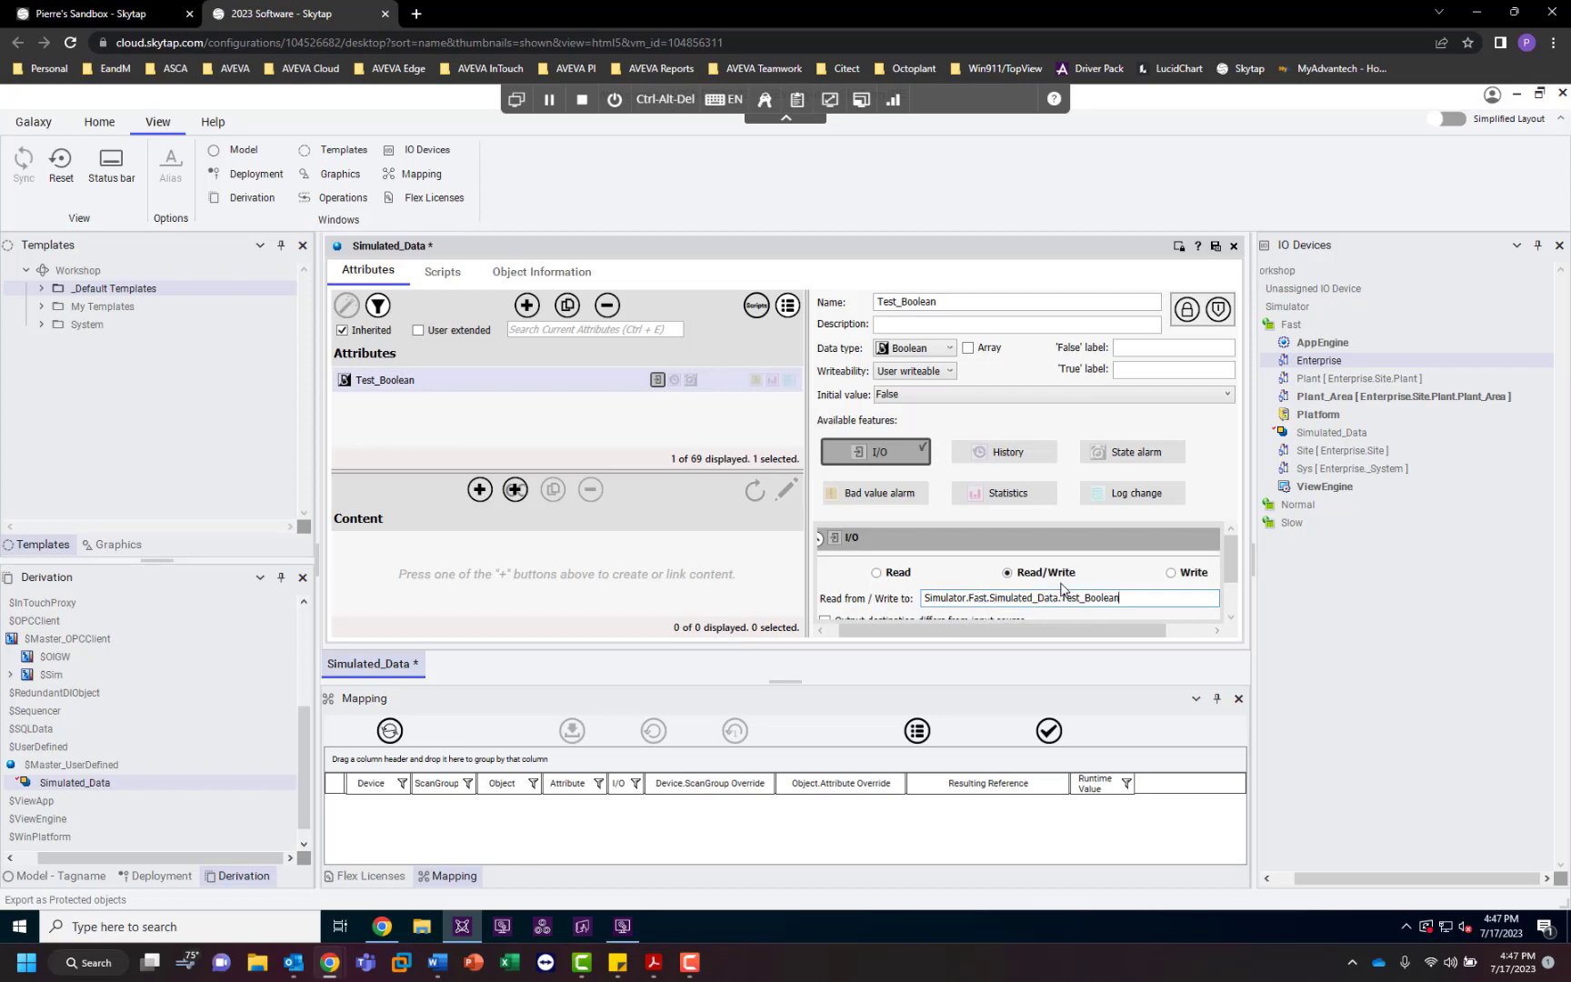
{"action": "left_click", "coordinate": [527, 306]}
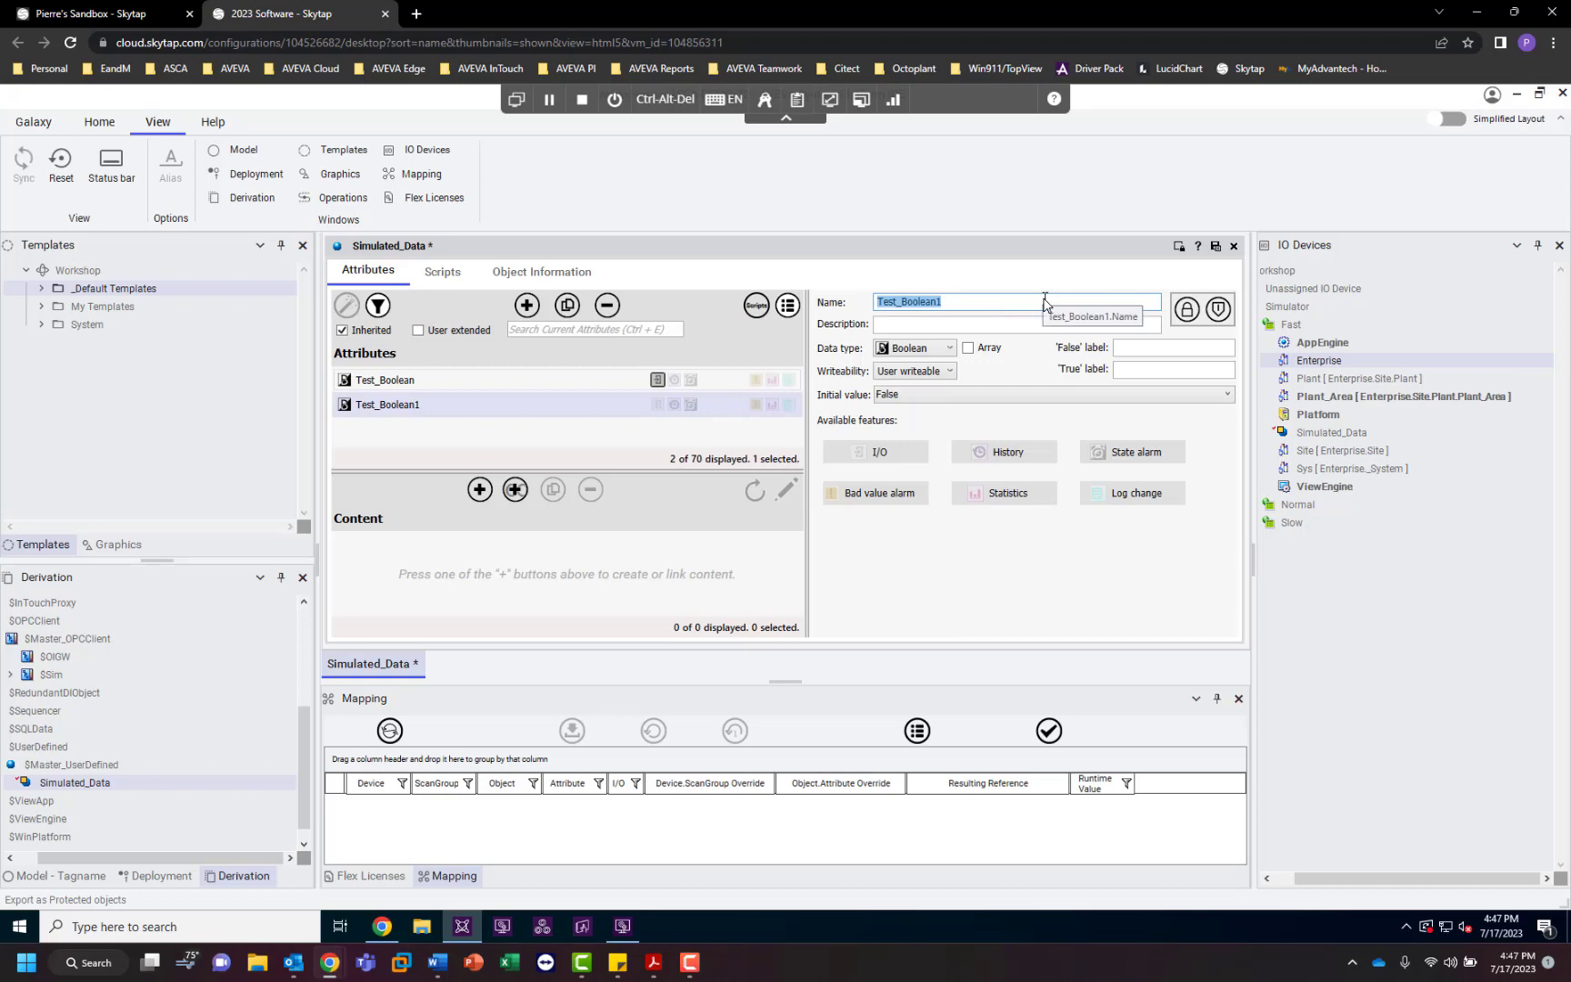
{"action": "type", "text": "Test_Integer"}
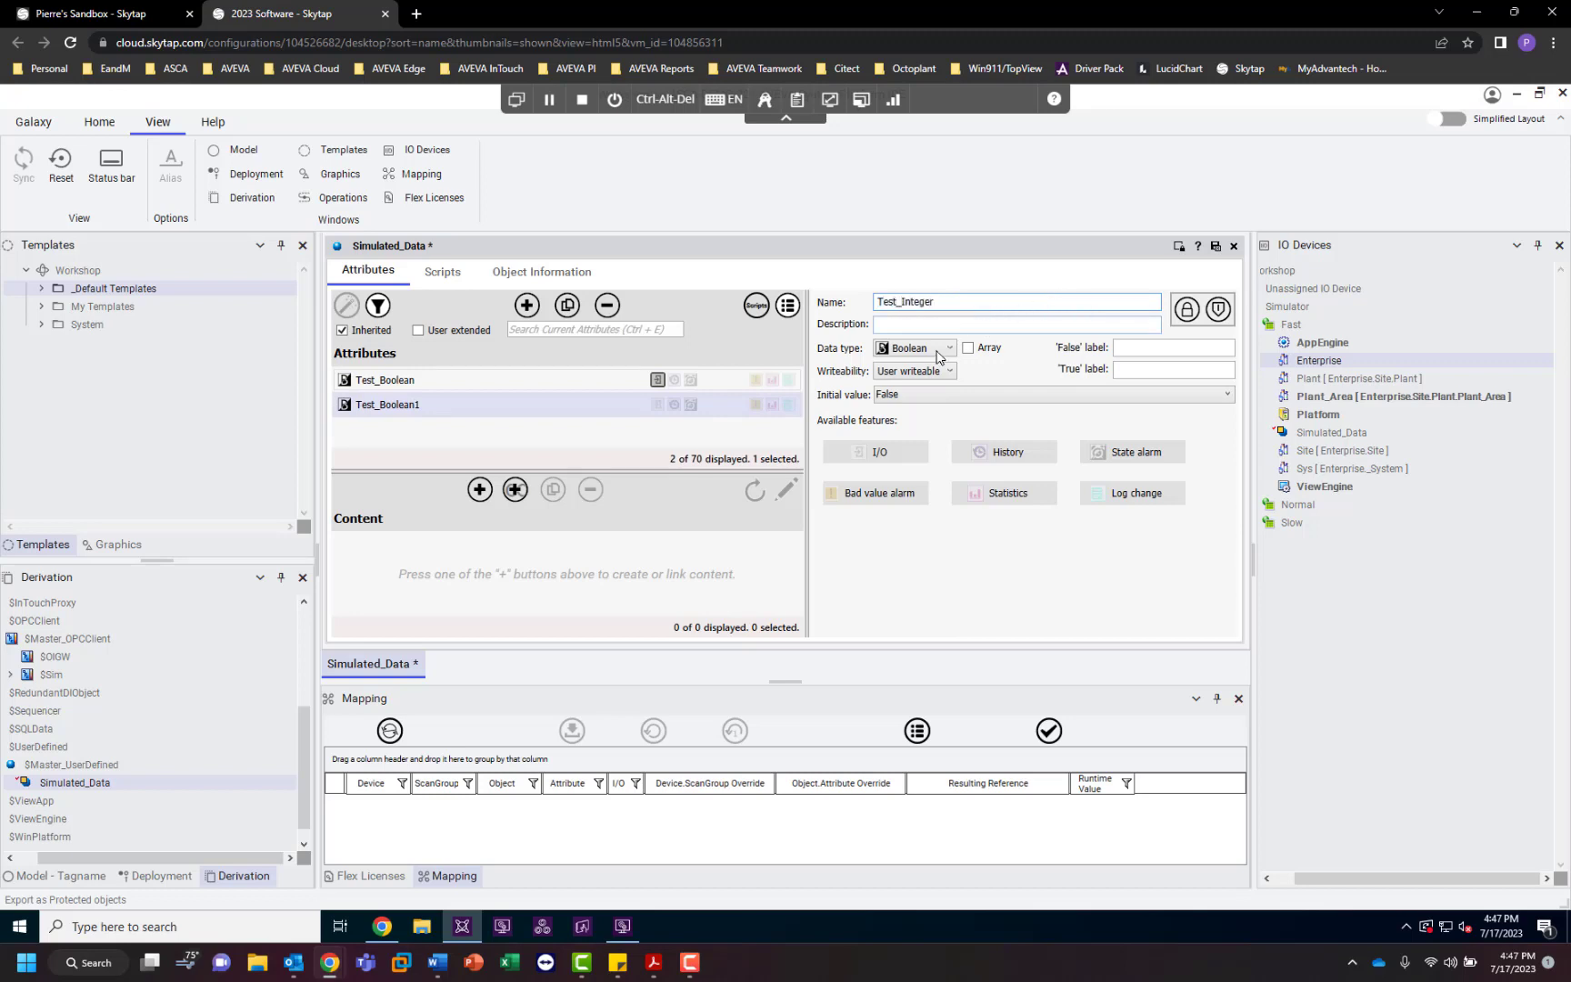
{"action": "left_click", "coordinate": [937, 354]}
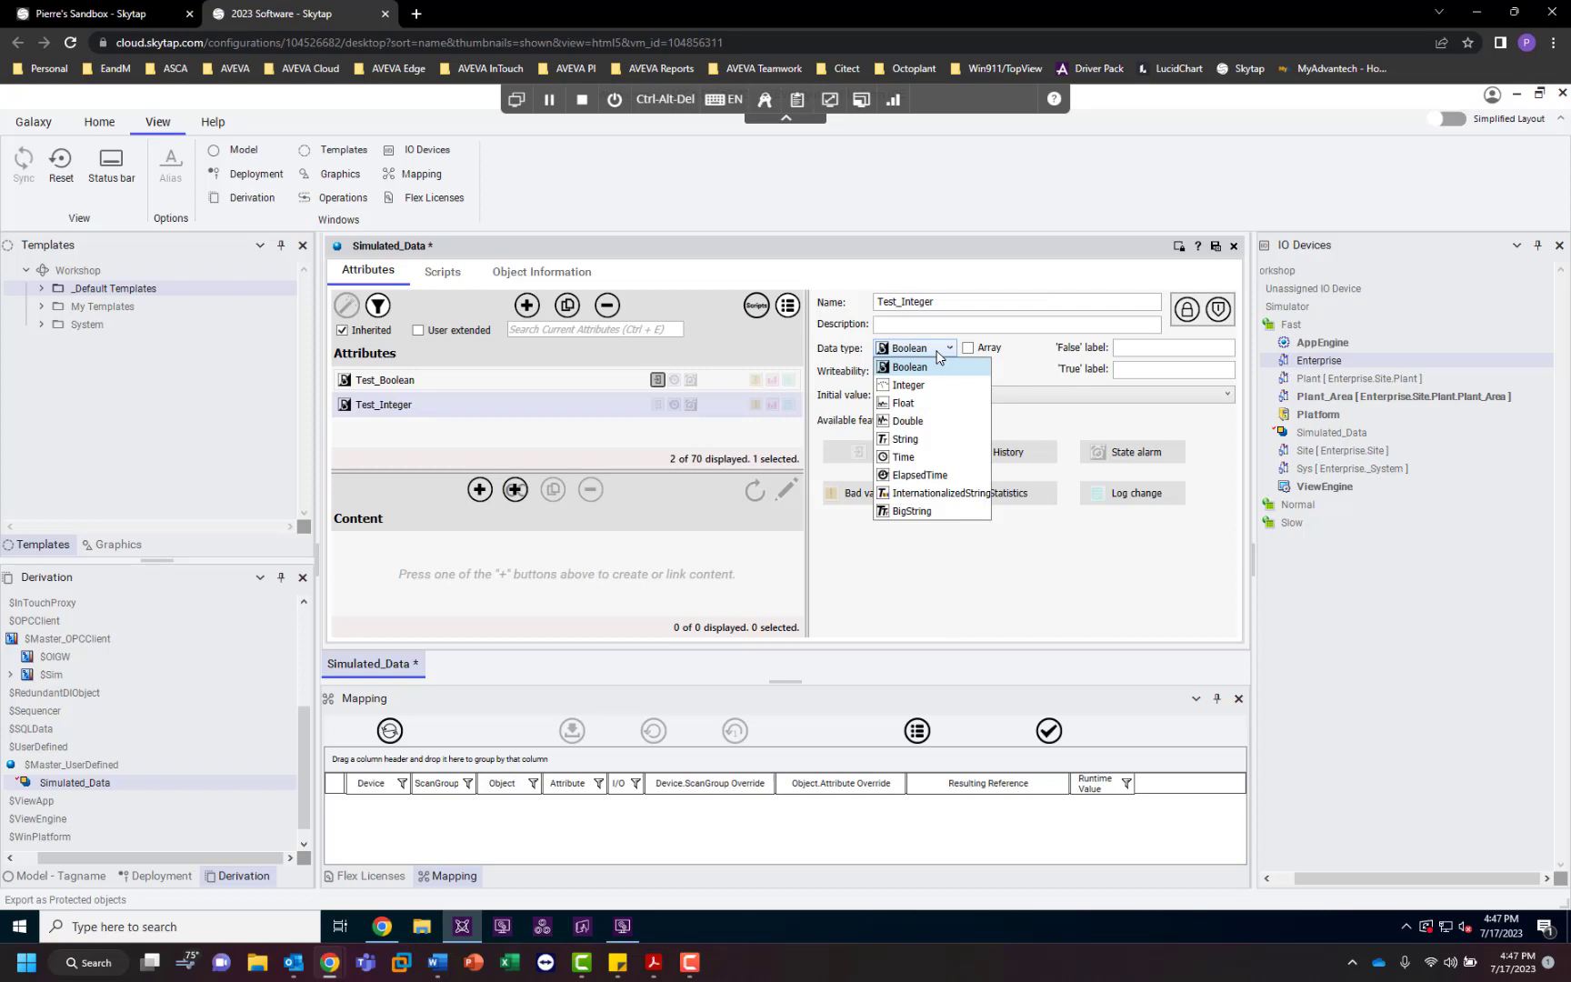
{"action": "left_click", "coordinate": [918, 386]}
{"action": "left_click", "coordinate": [883, 452]}
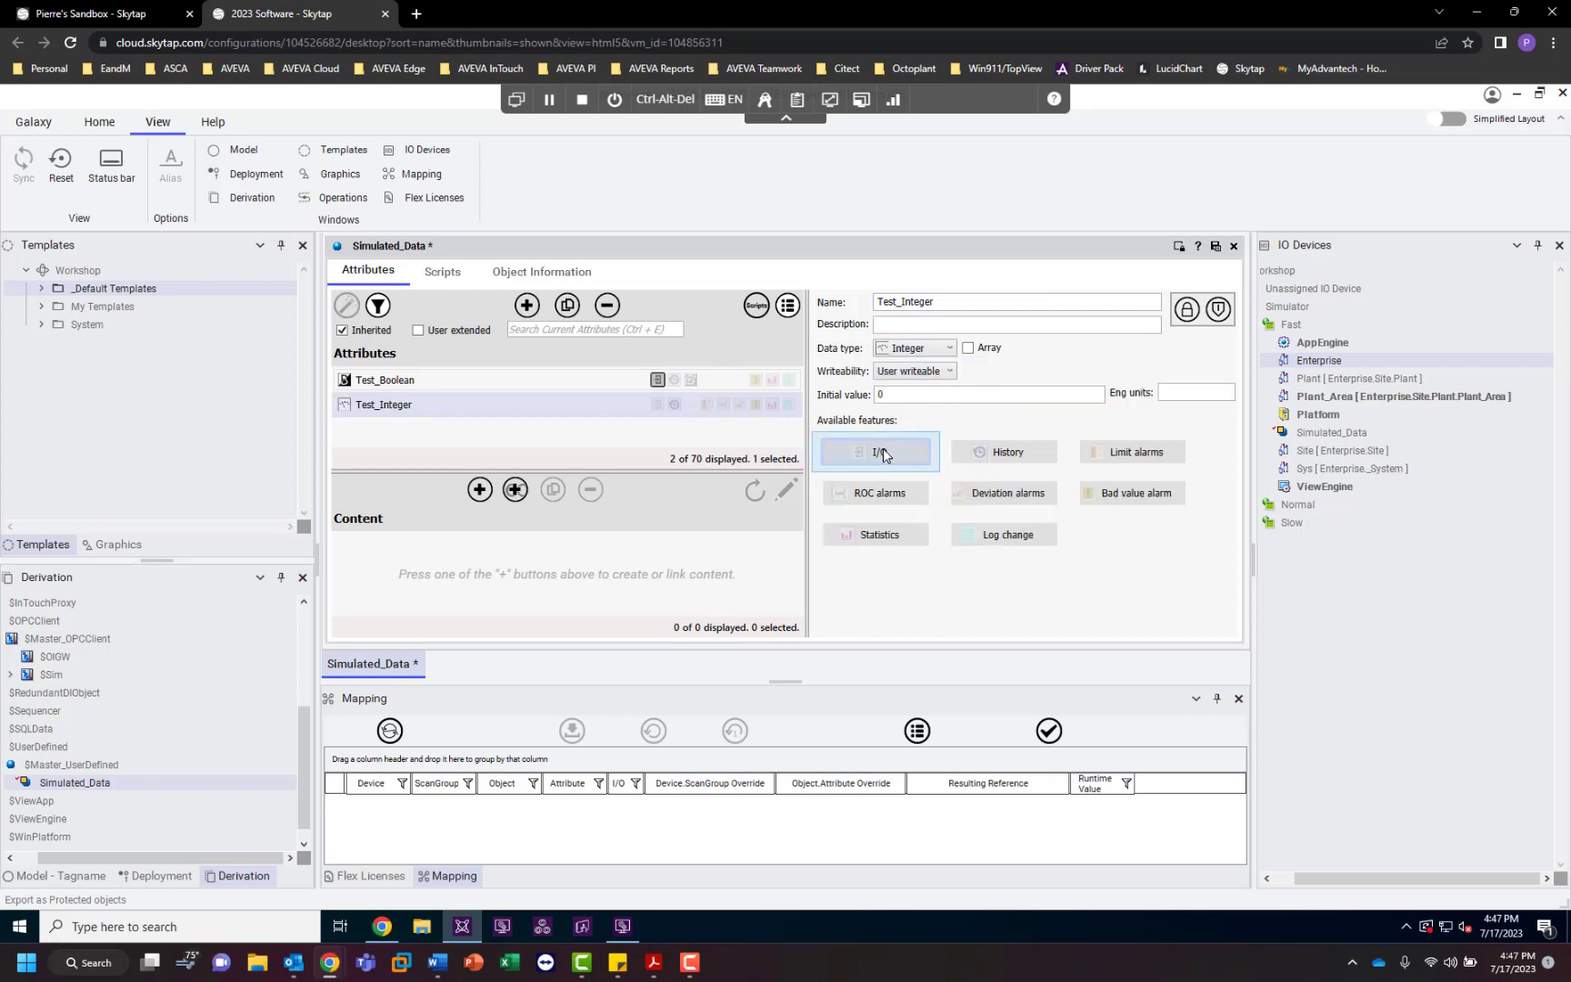
{"action": "left_click", "coordinate": [883, 452]}
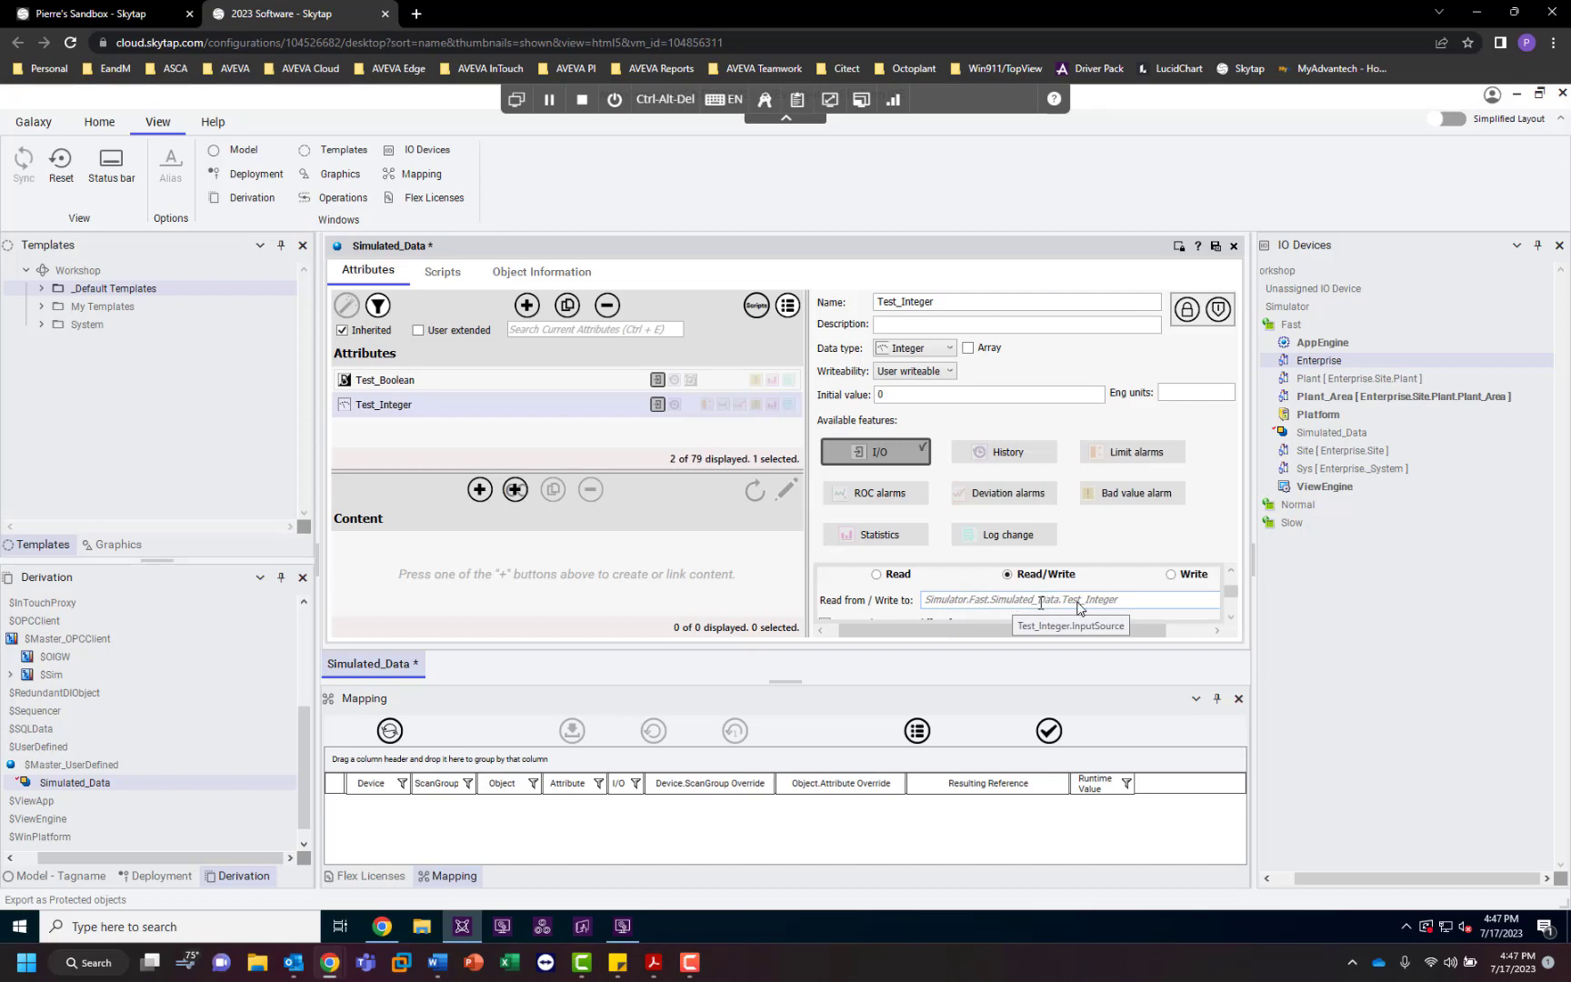
{"action": "left_click", "coordinate": [1119, 601]}
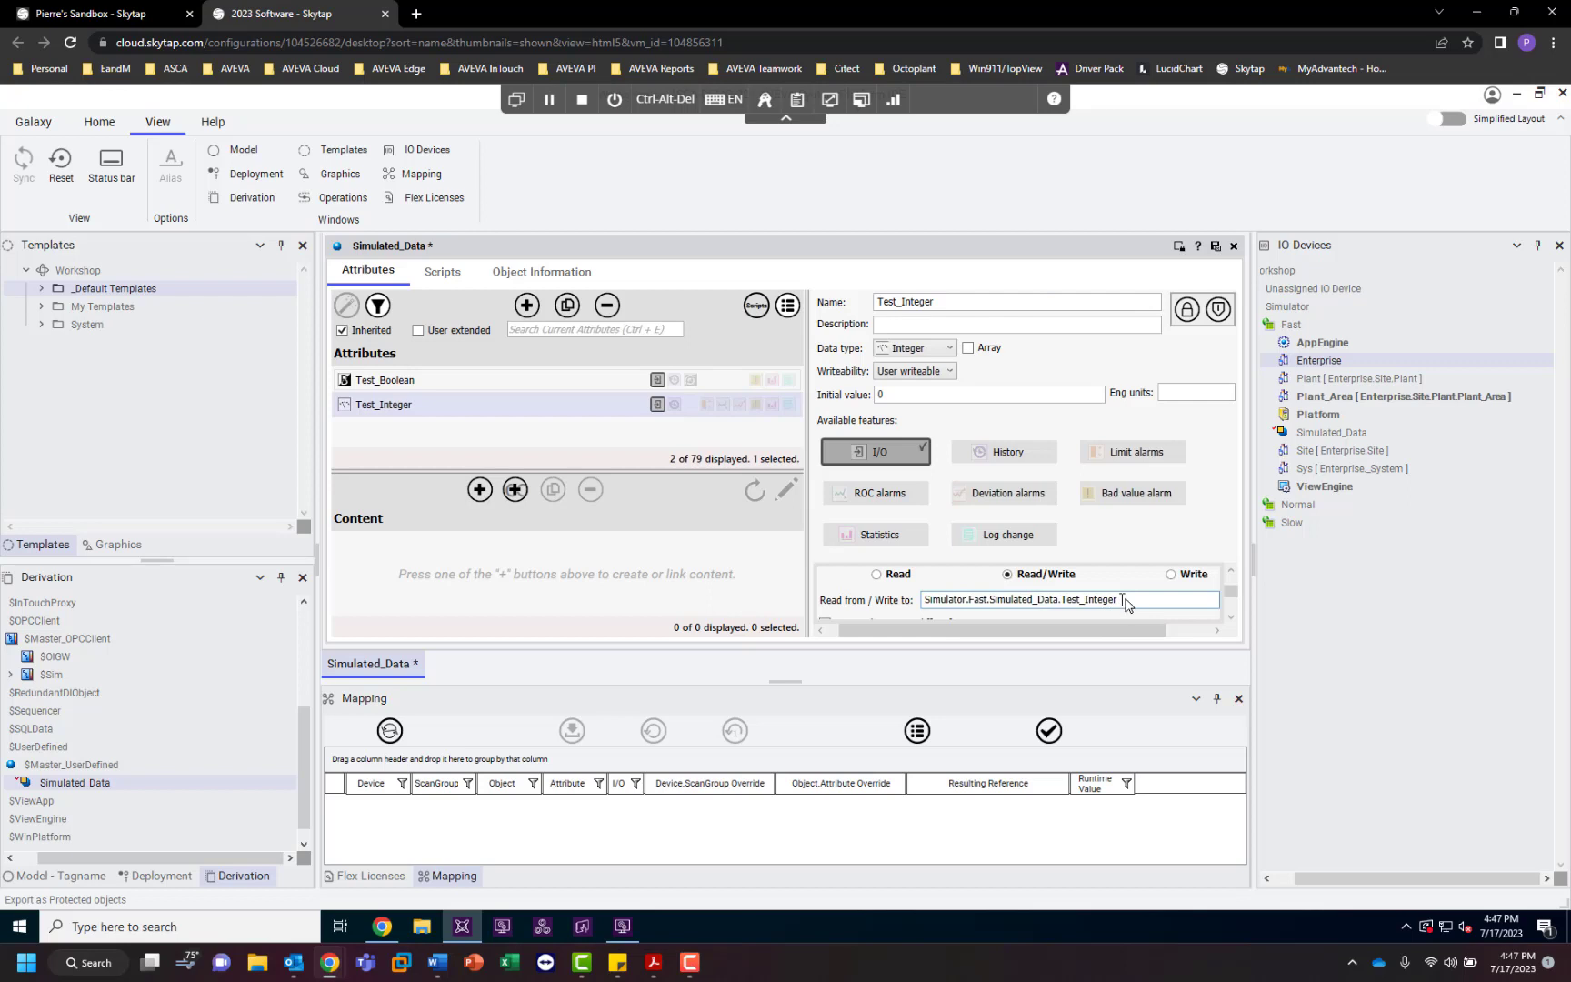
Add String attribute Test_String reading Simulator.Fast.Simulated_Data.Test_String.
{"action": "left_click", "coordinate": [527, 304]}
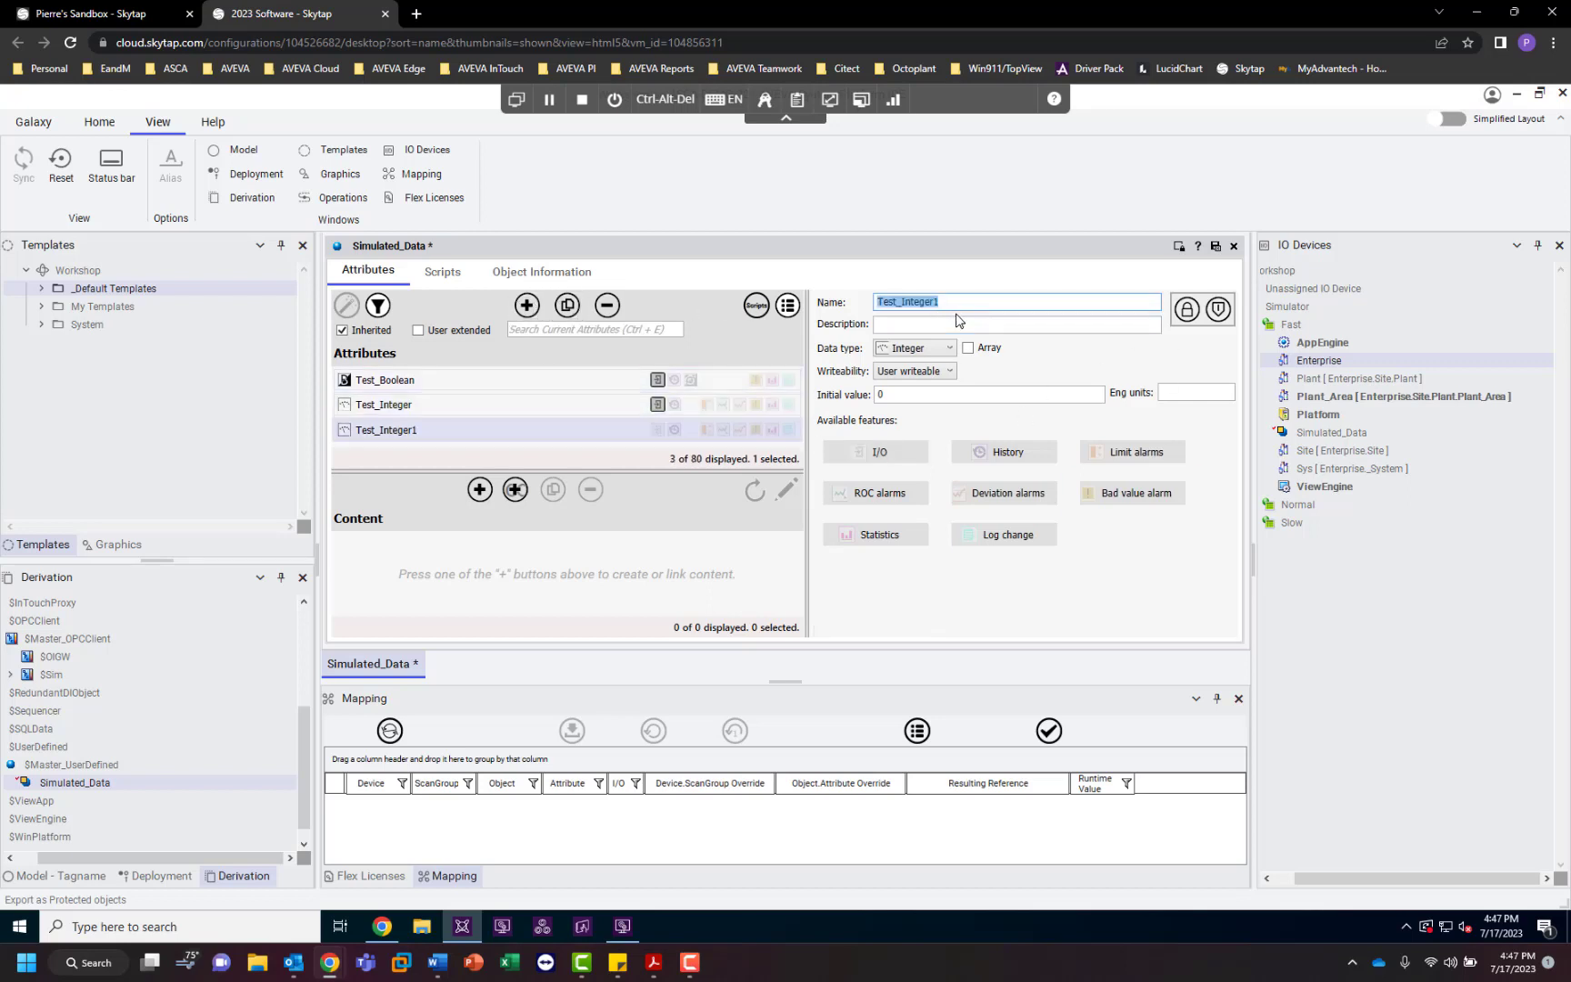
{"action": "type", "text": "Test"}
{"action": "left_click", "coordinate": [935, 349]}
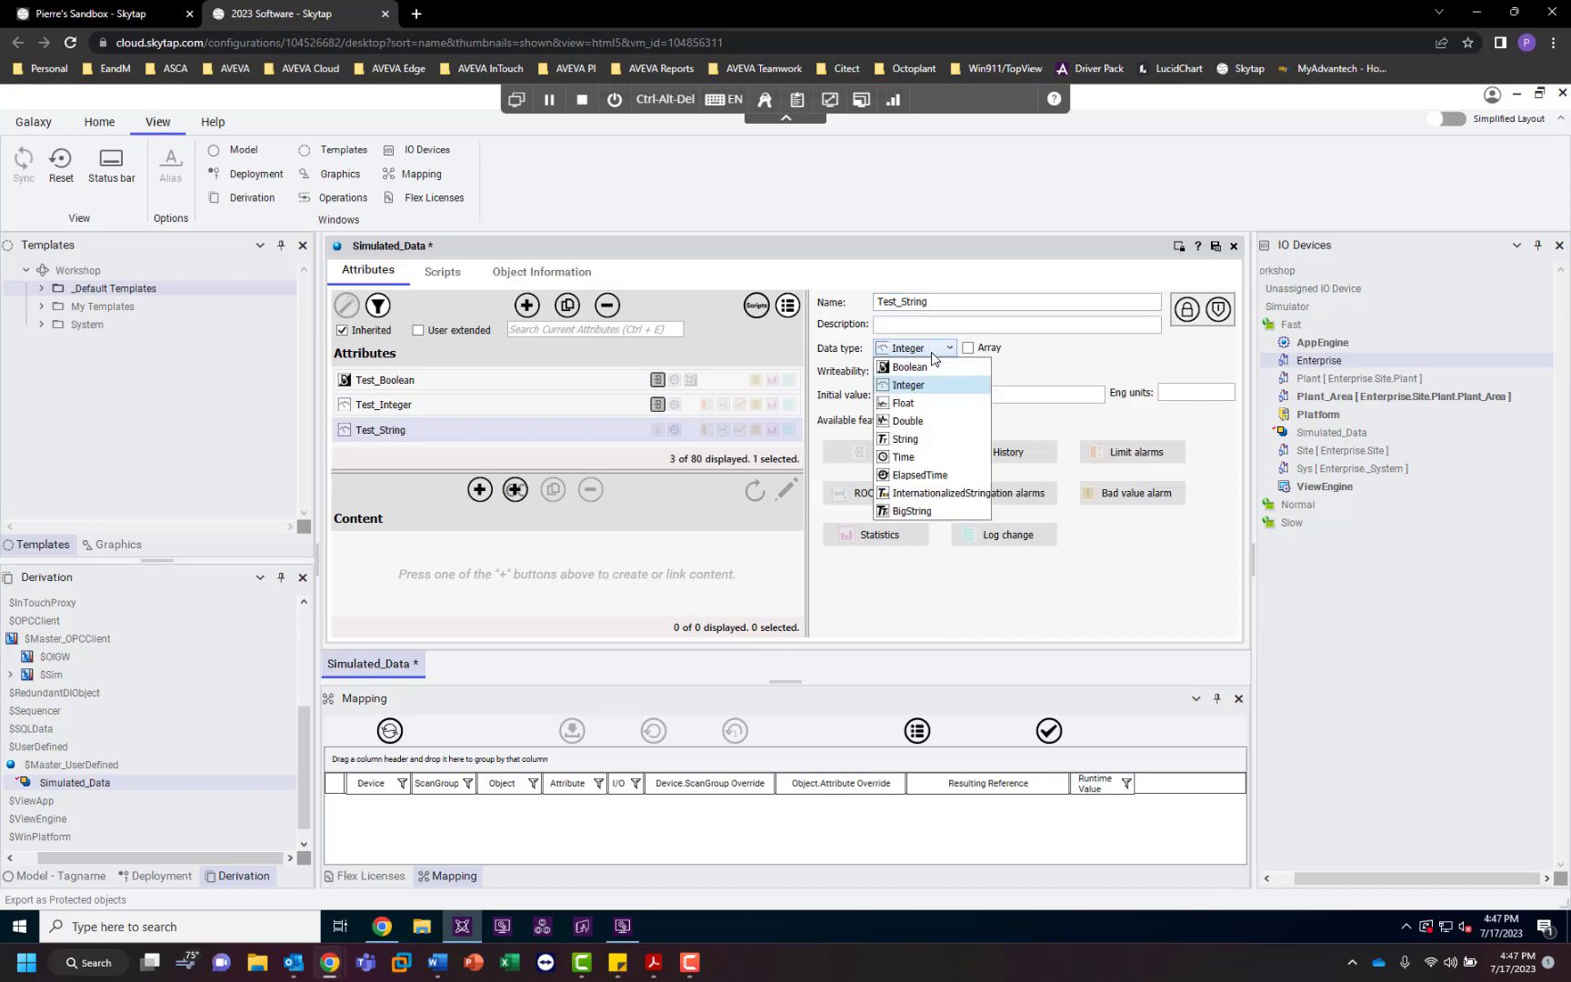
{"action": "left_click", "coordinate": [926, 443]}
{"action": "left_click", "coordinate": [875, 451]}
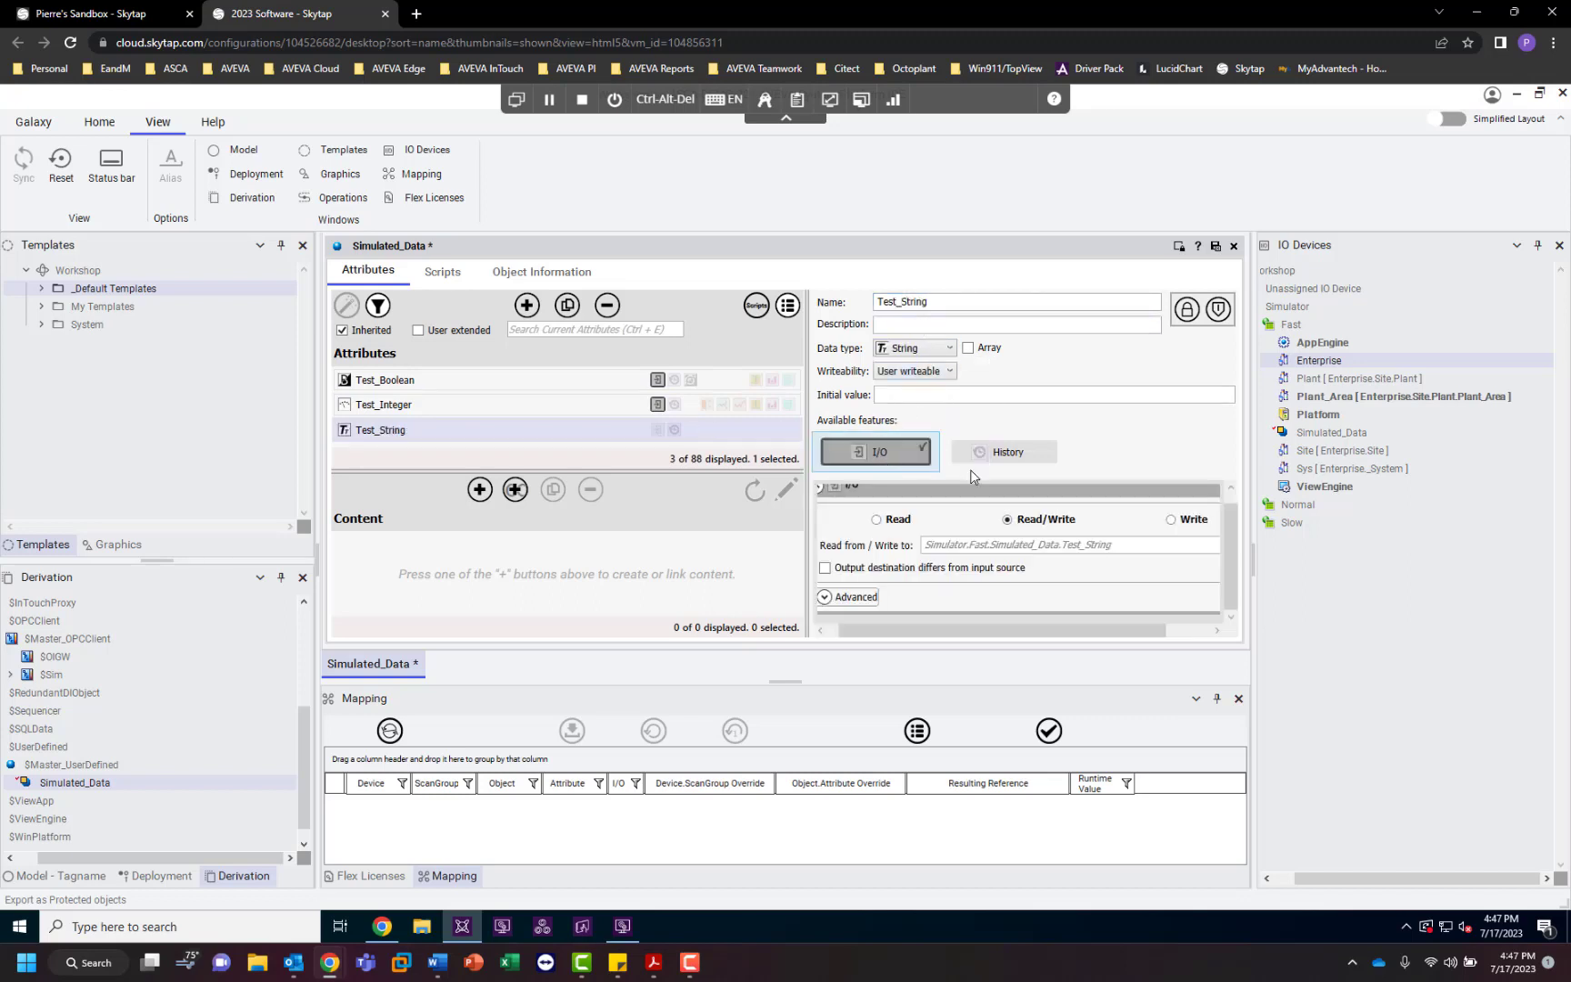
{"action": "left_click", "coordinate": [1122, 545]}
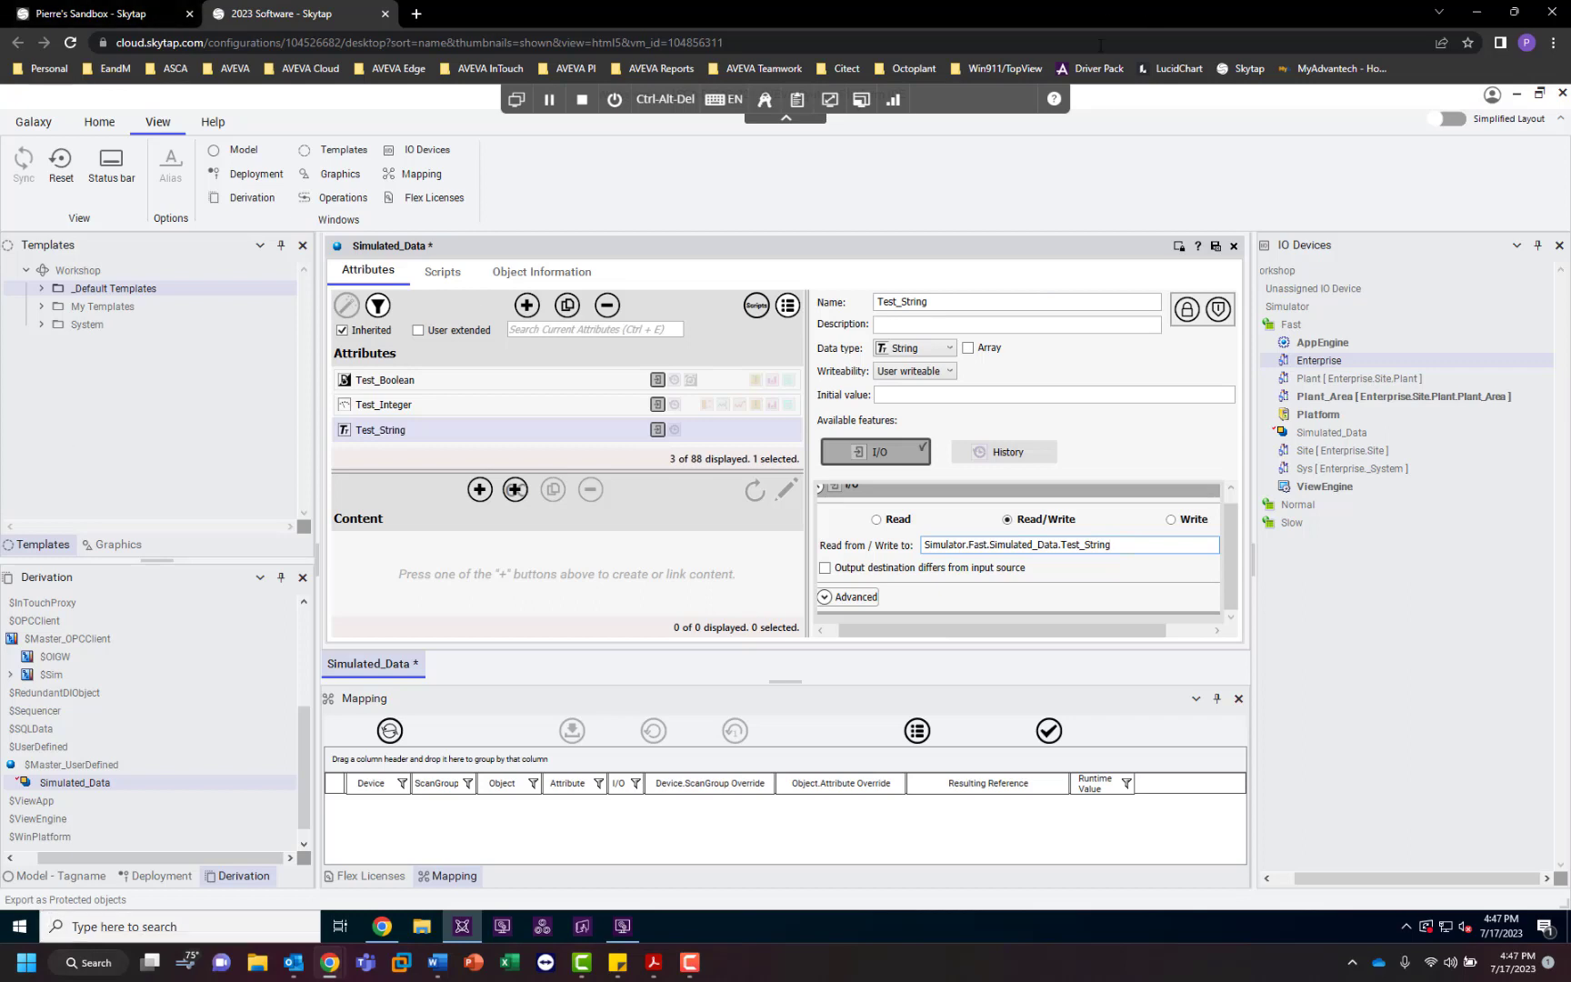
Save and check in Simulated_Data, then deploy it on scan.
{"action": "left_click", "coordinate": [1216, 250]}
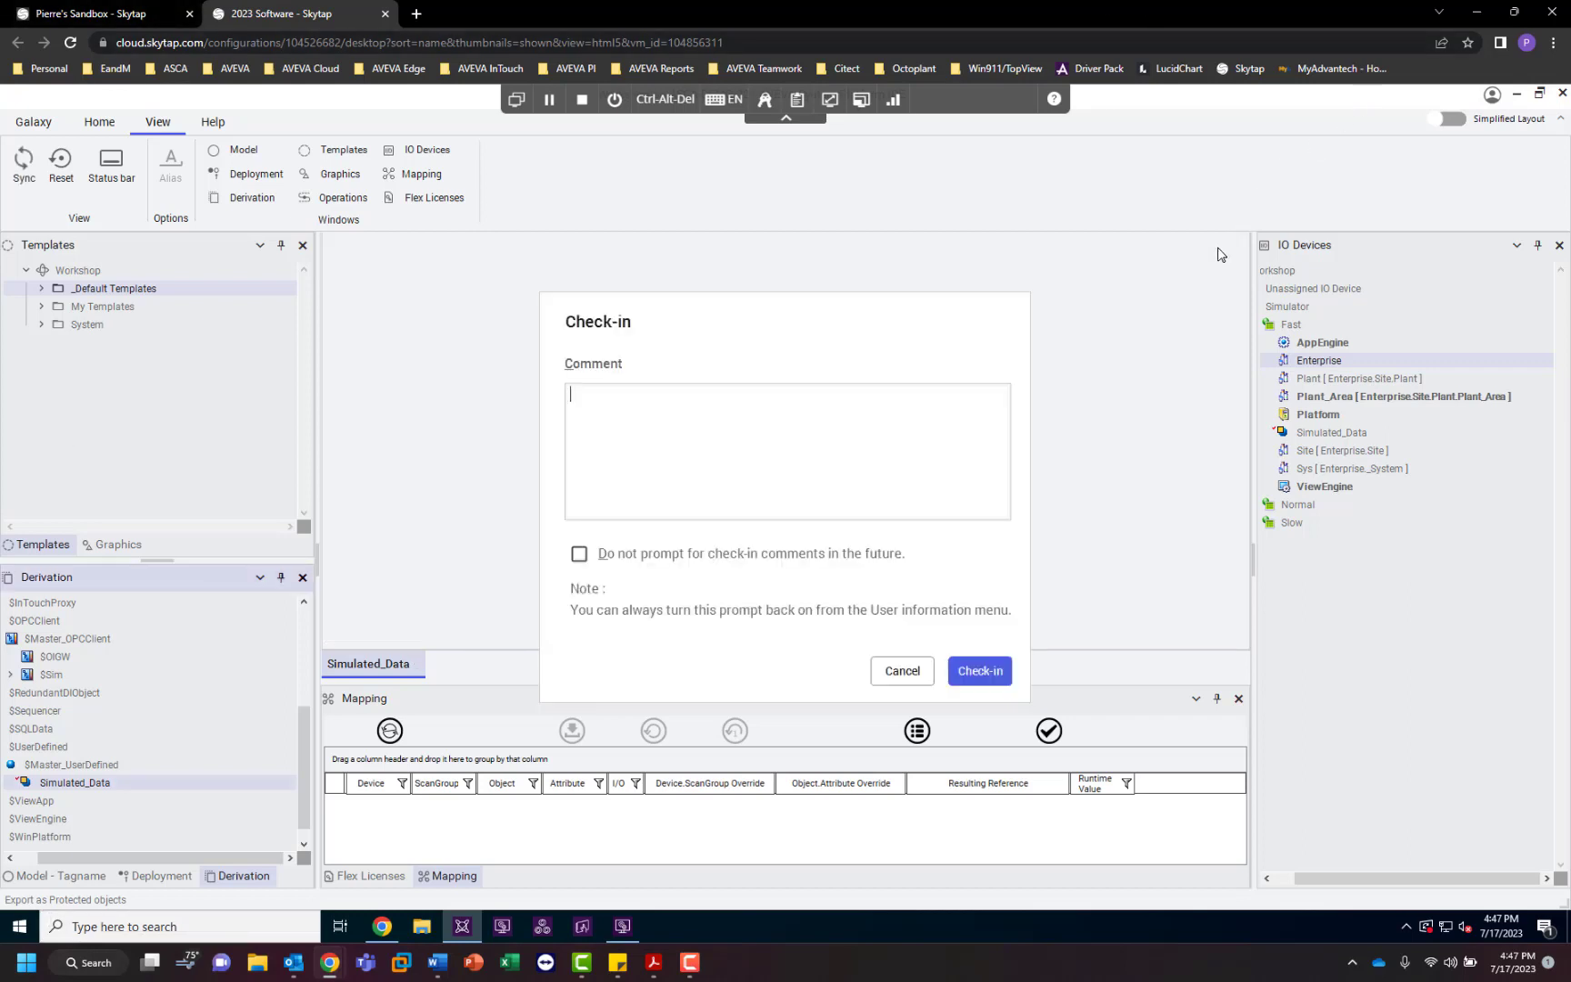
{"action": "left_click", "coordinate": [978, 669]}
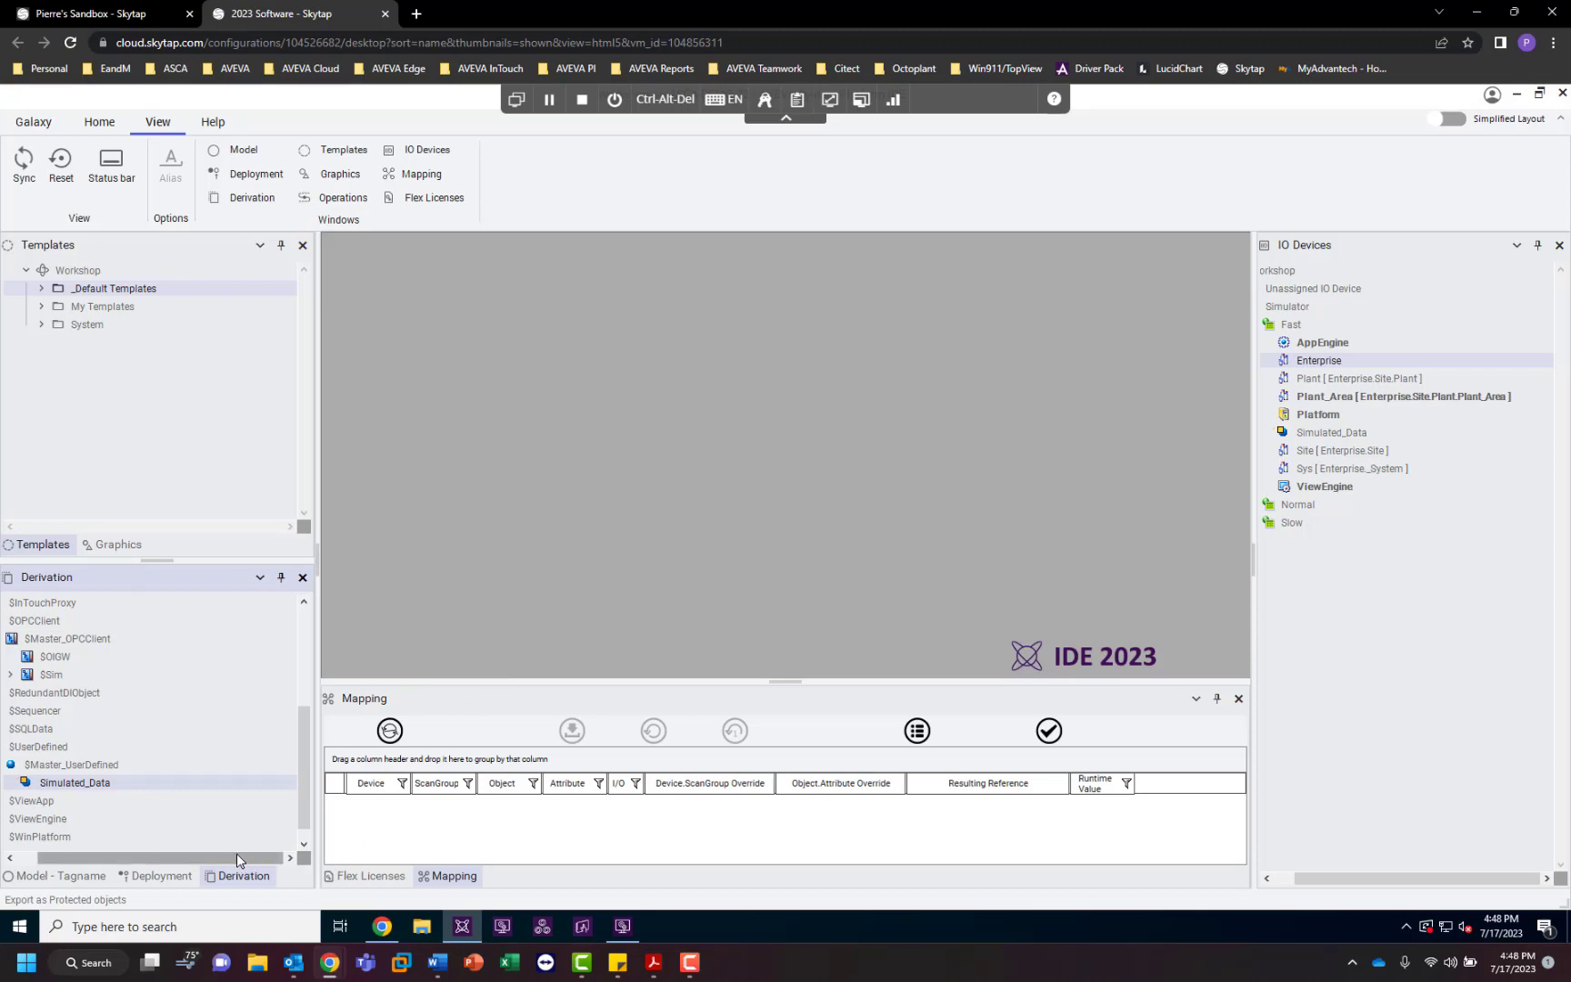
{"action": "left_click_drag", "start_coordinate": [237, 856], "coordinate": [185, 857]}
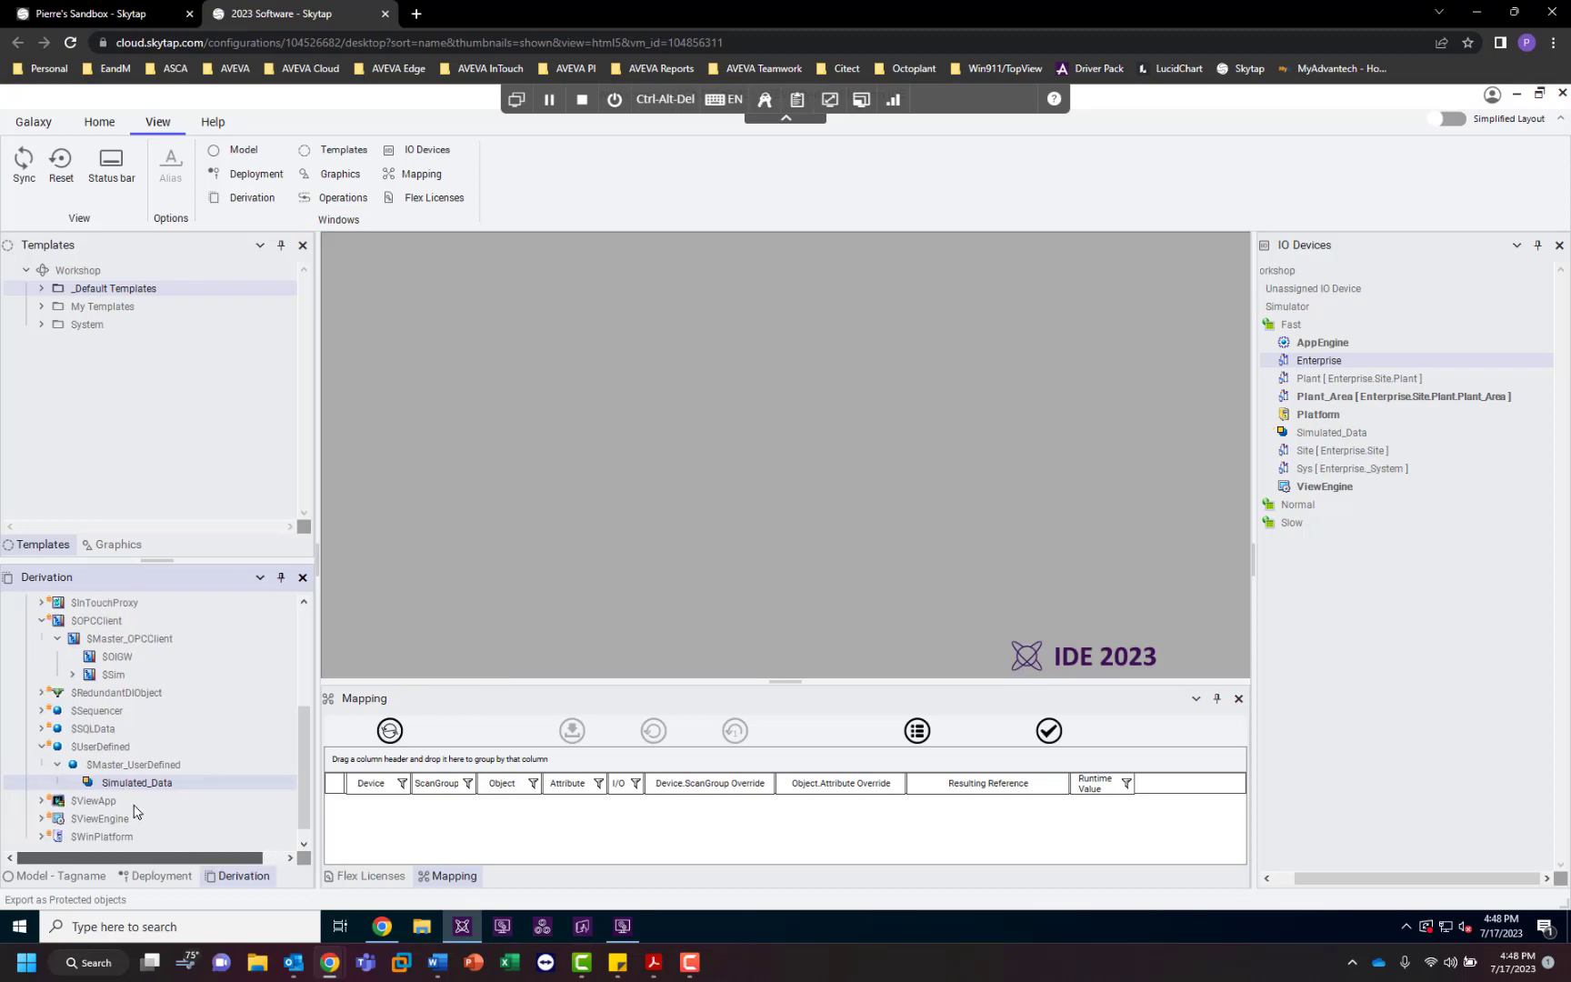
{"action": "left_click", "coordinate": [160, 874]}
{"action": "right_click", "coordinate": [136, 729]}
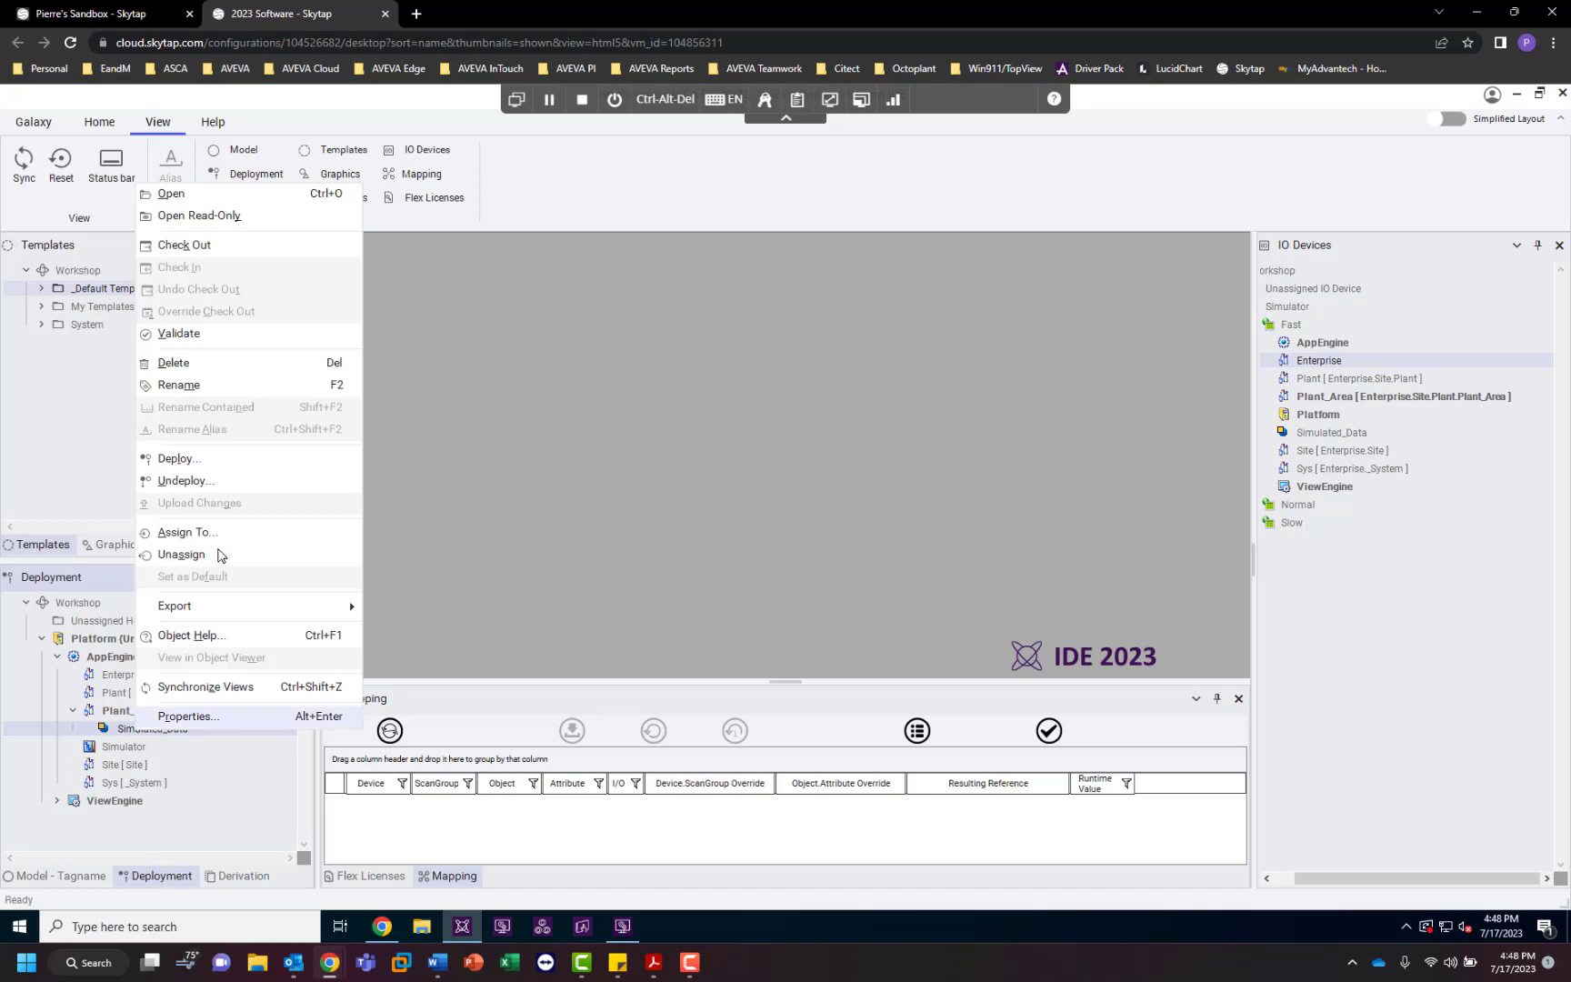
{"action": "left_click", "coordinate": [210, 462]}
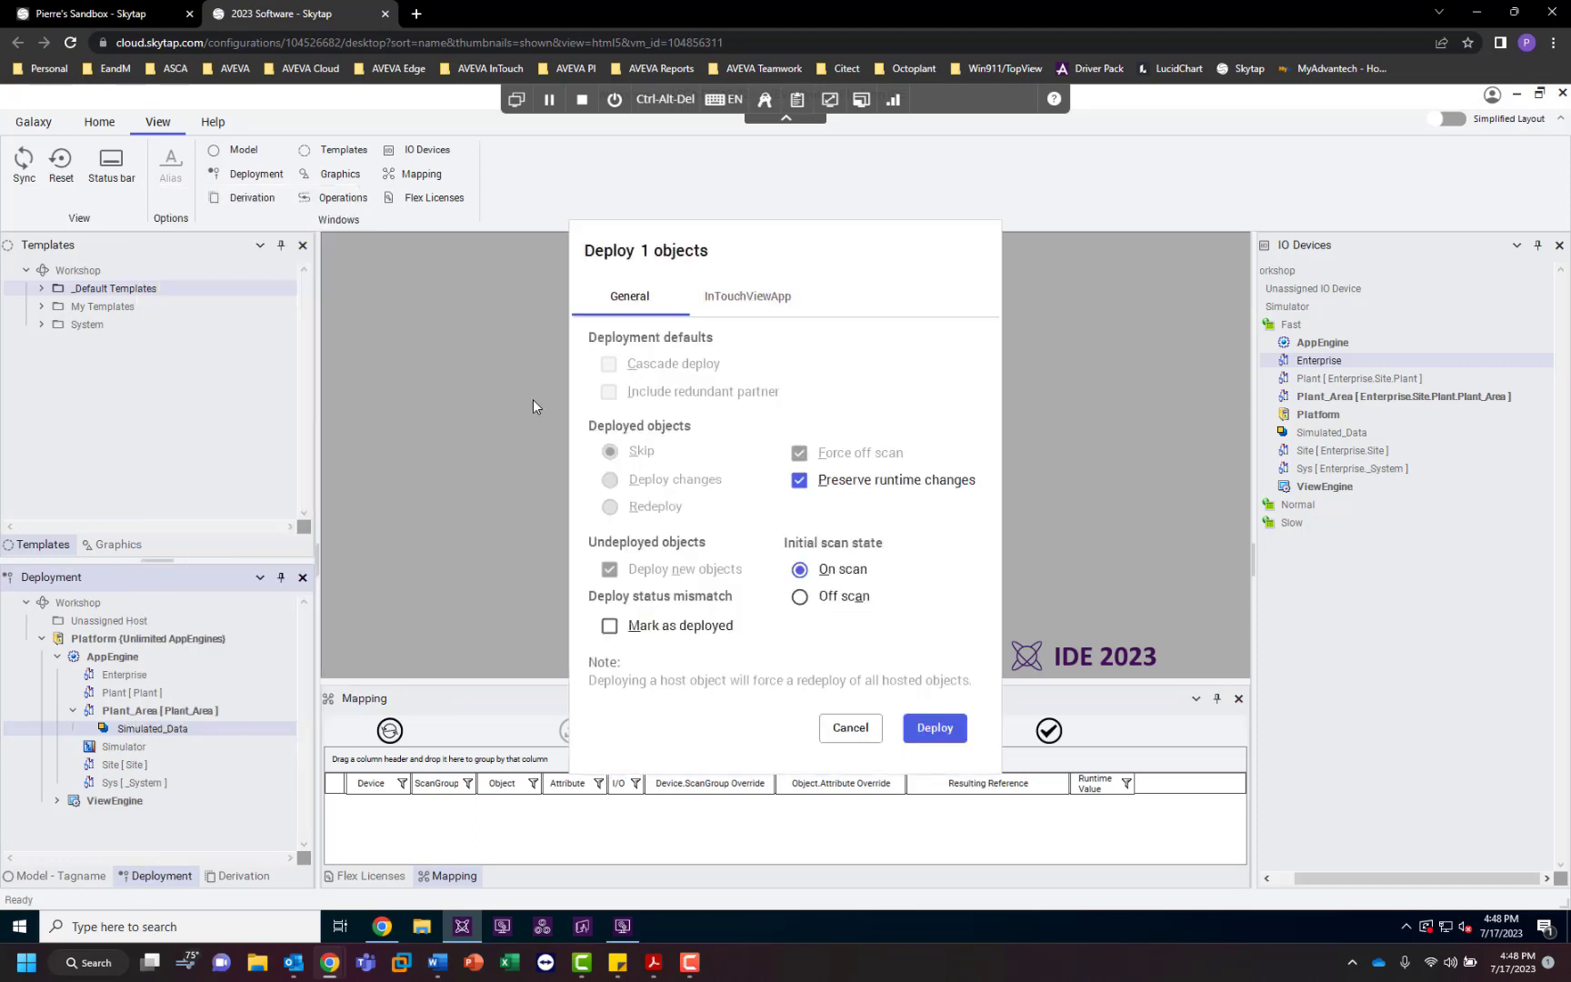
{"action": "left_click", "coordinate": [934, 728]}
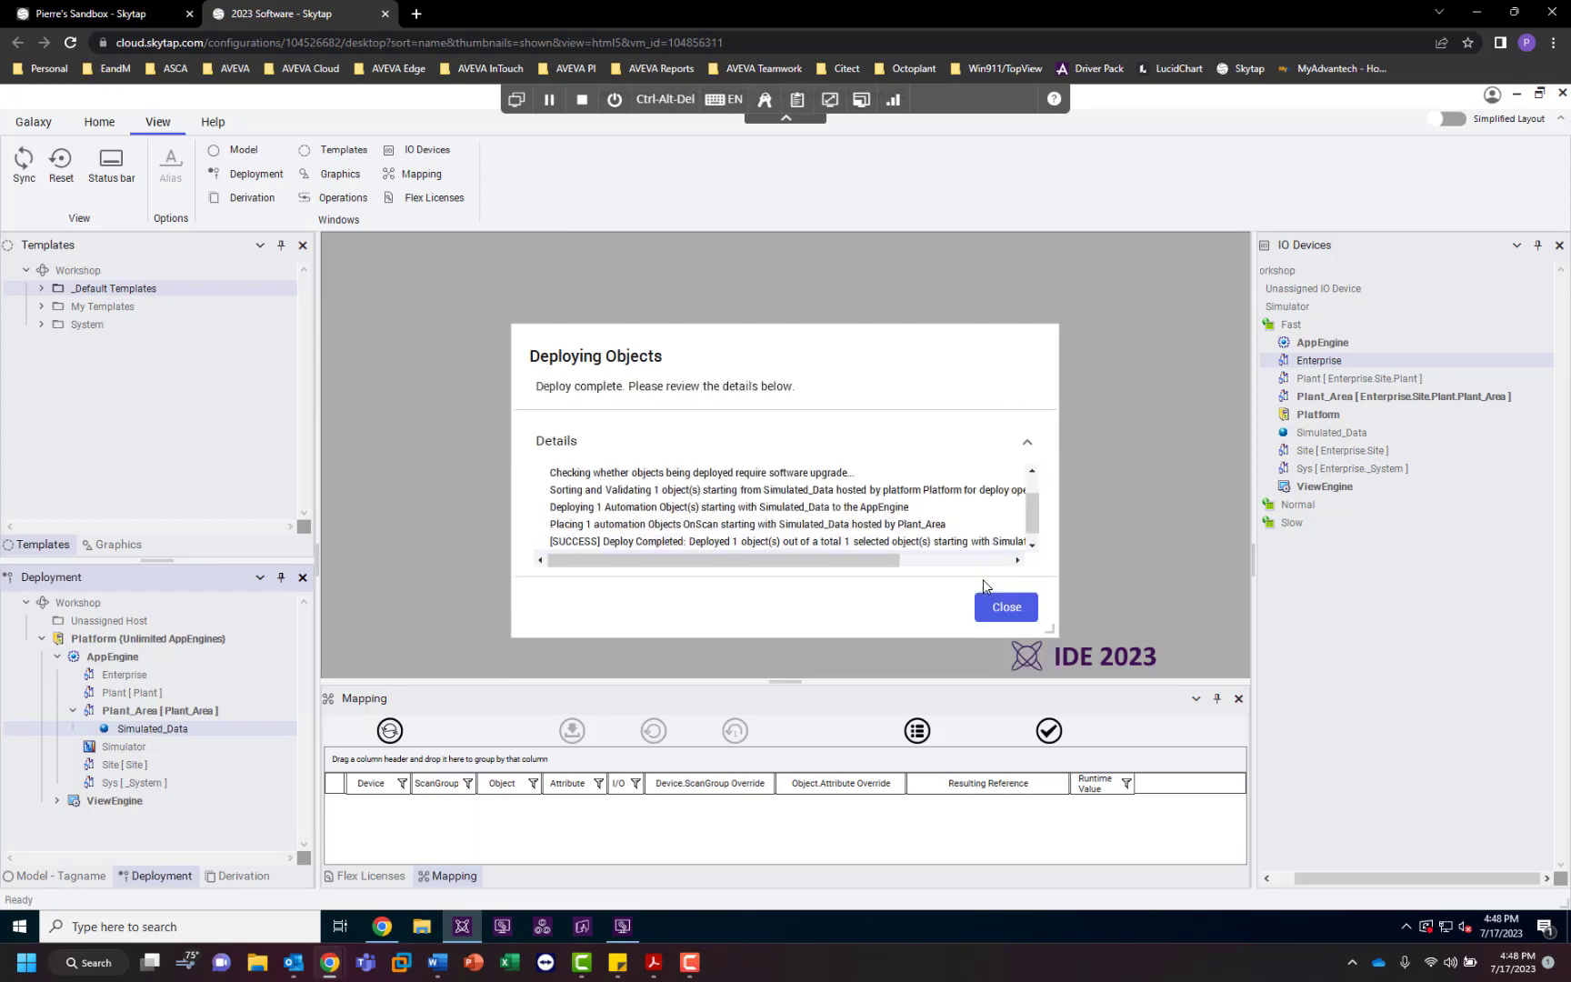
{"action": "left_click", "coordinate": [1005, 606]}
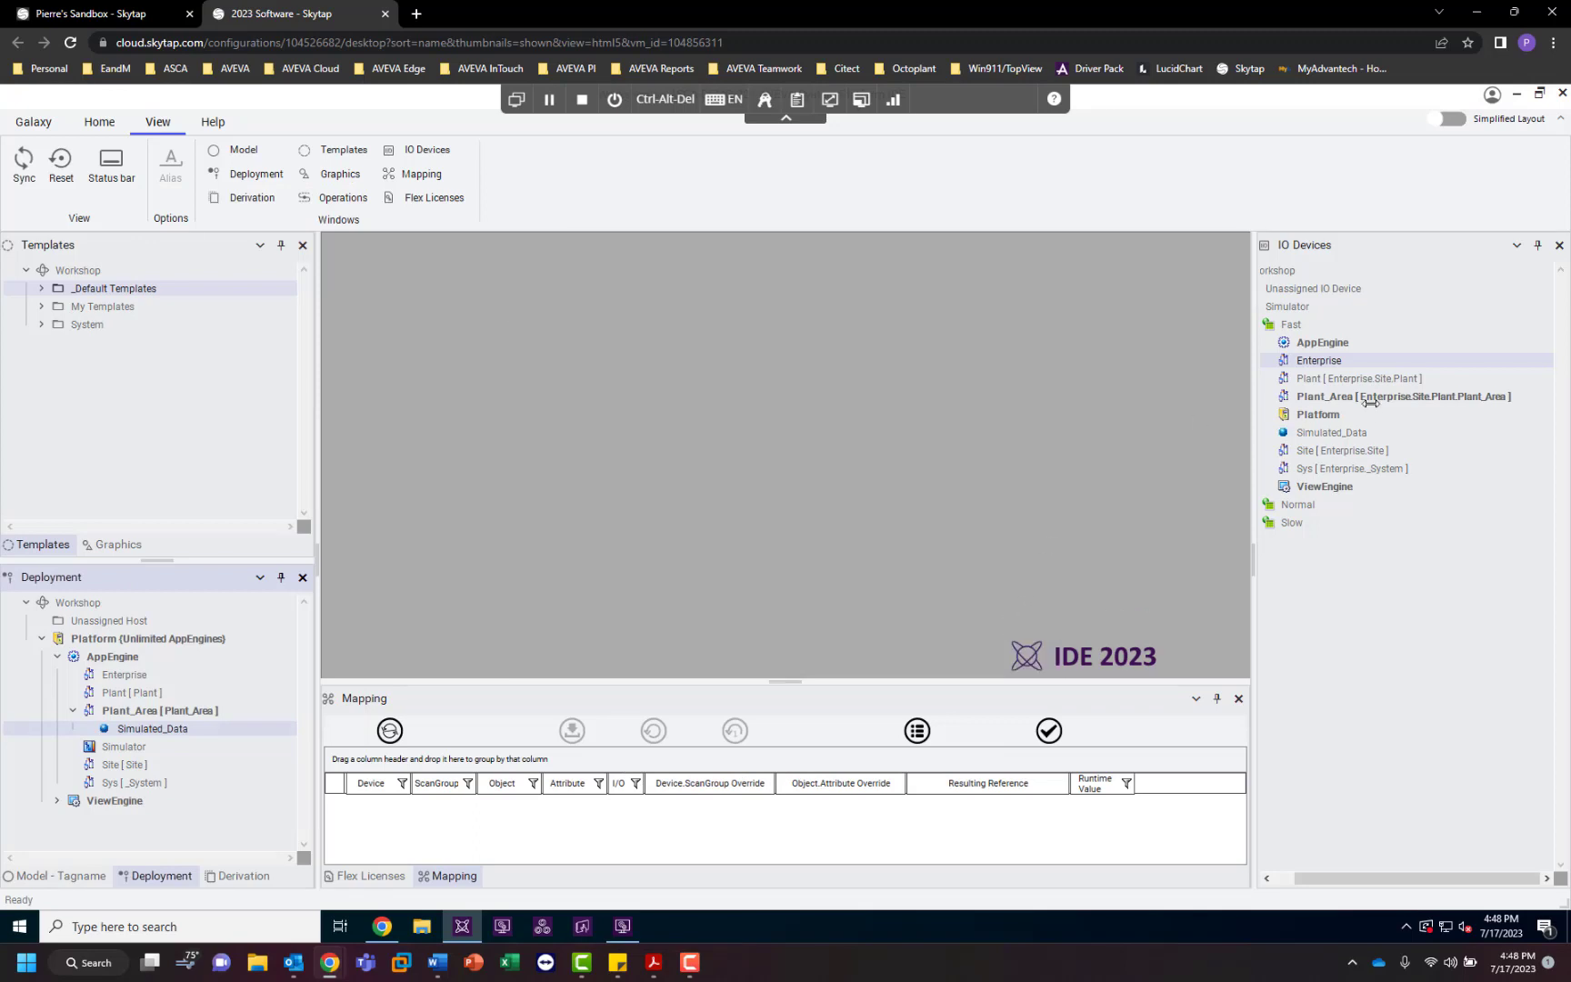
{"action": "left_click", "coordinate": [1322, 379]}
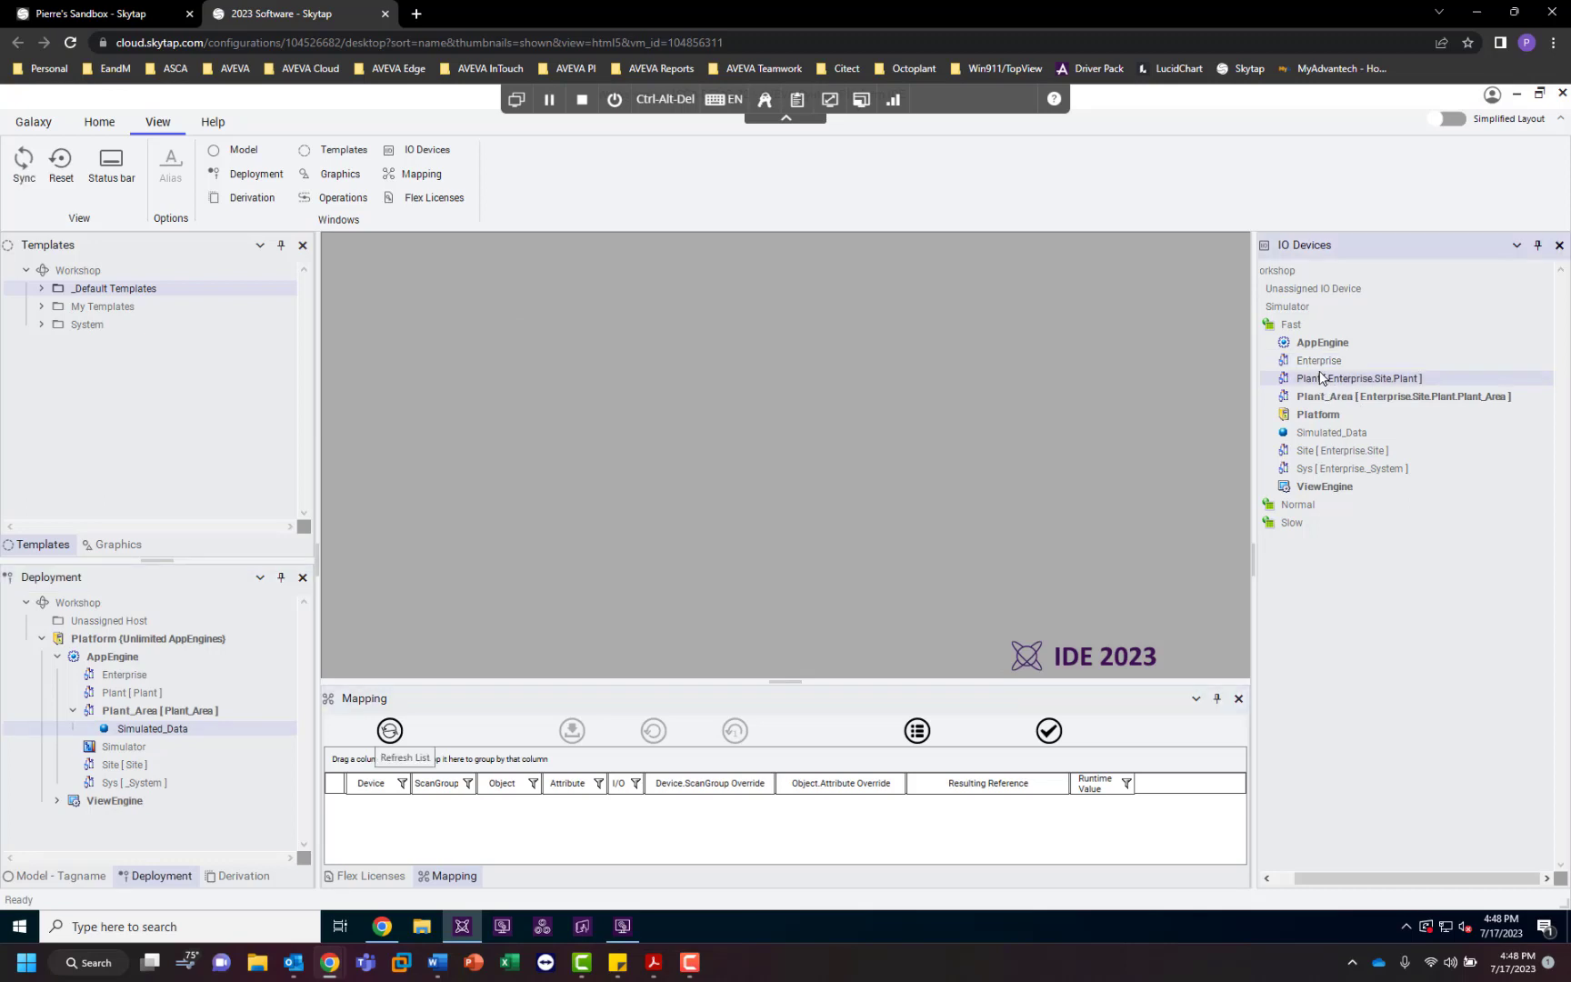
{"action": "left_click", "coordinate": [1315, 361]}
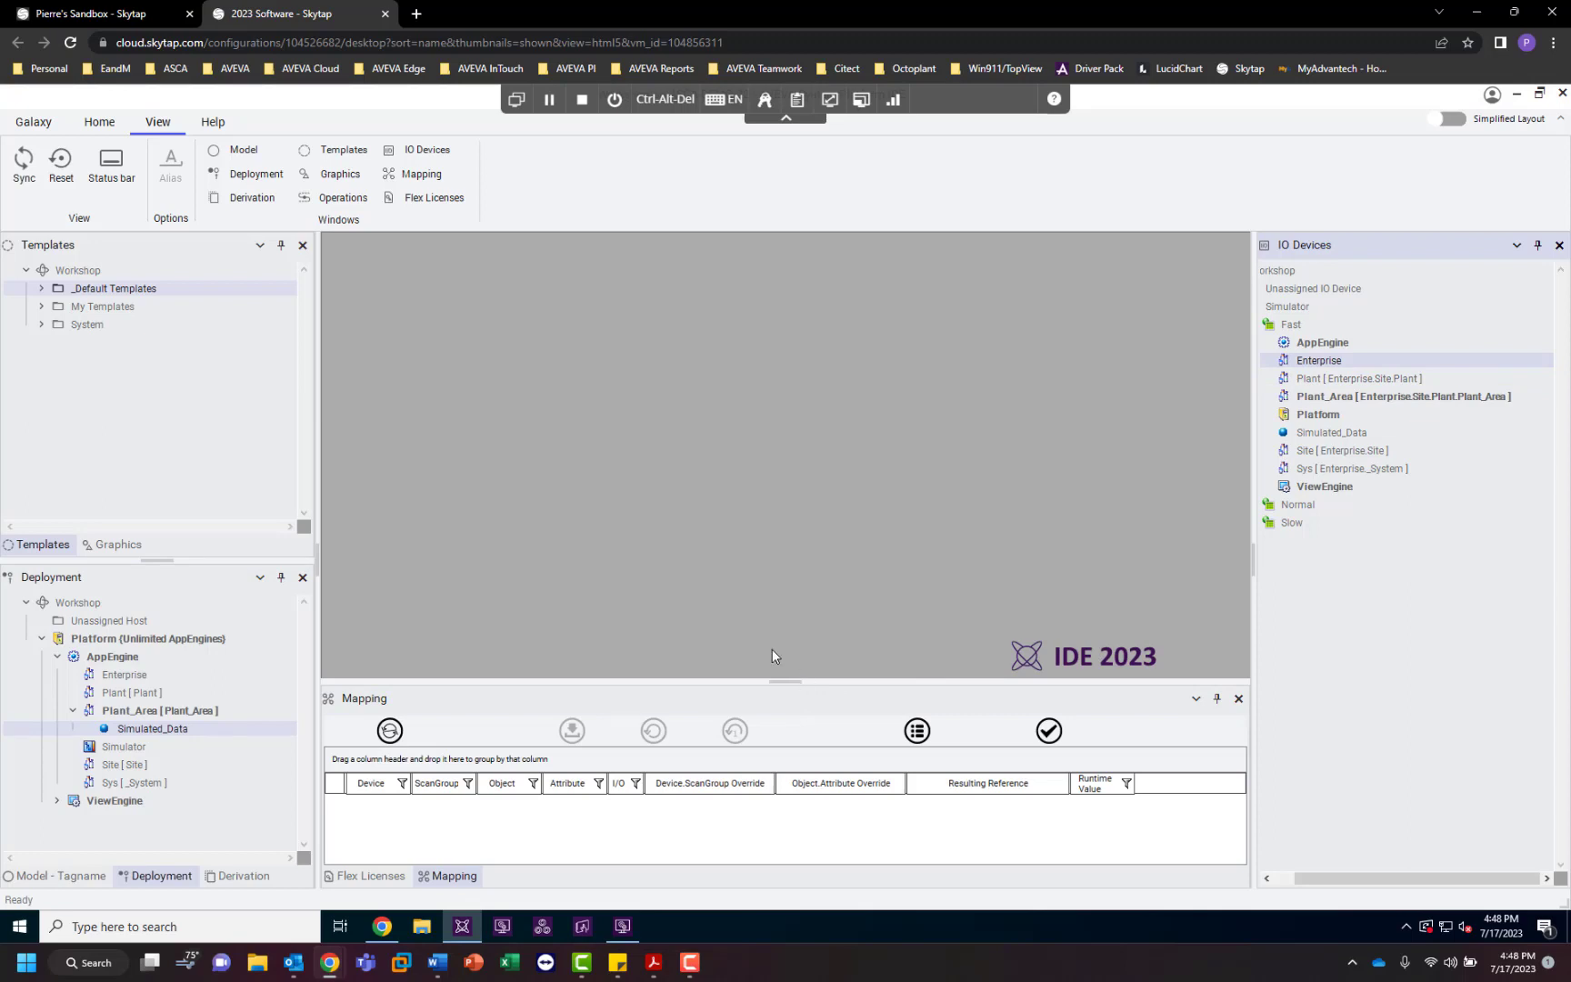
In OCMC, show the items of OI.SIM.1 Diagnostics > Device Groups > <Default>.
{"action": "left_click", "coordinate": [626, 930]}
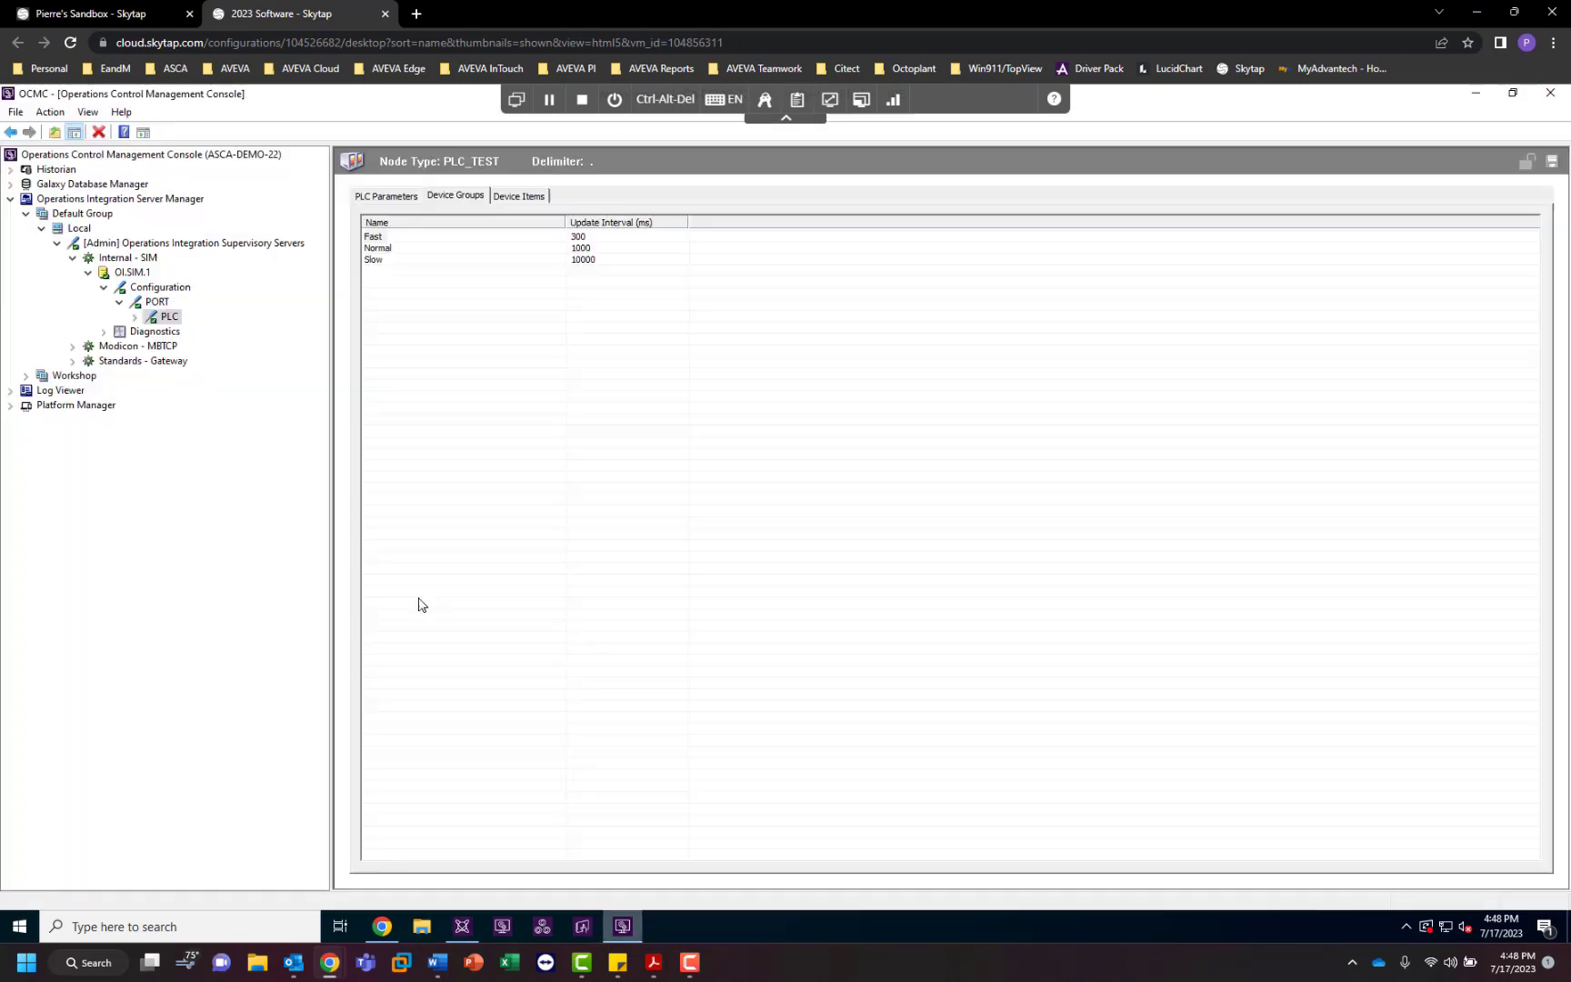
{"action": "left_click", "coordinate": [152, 332]}
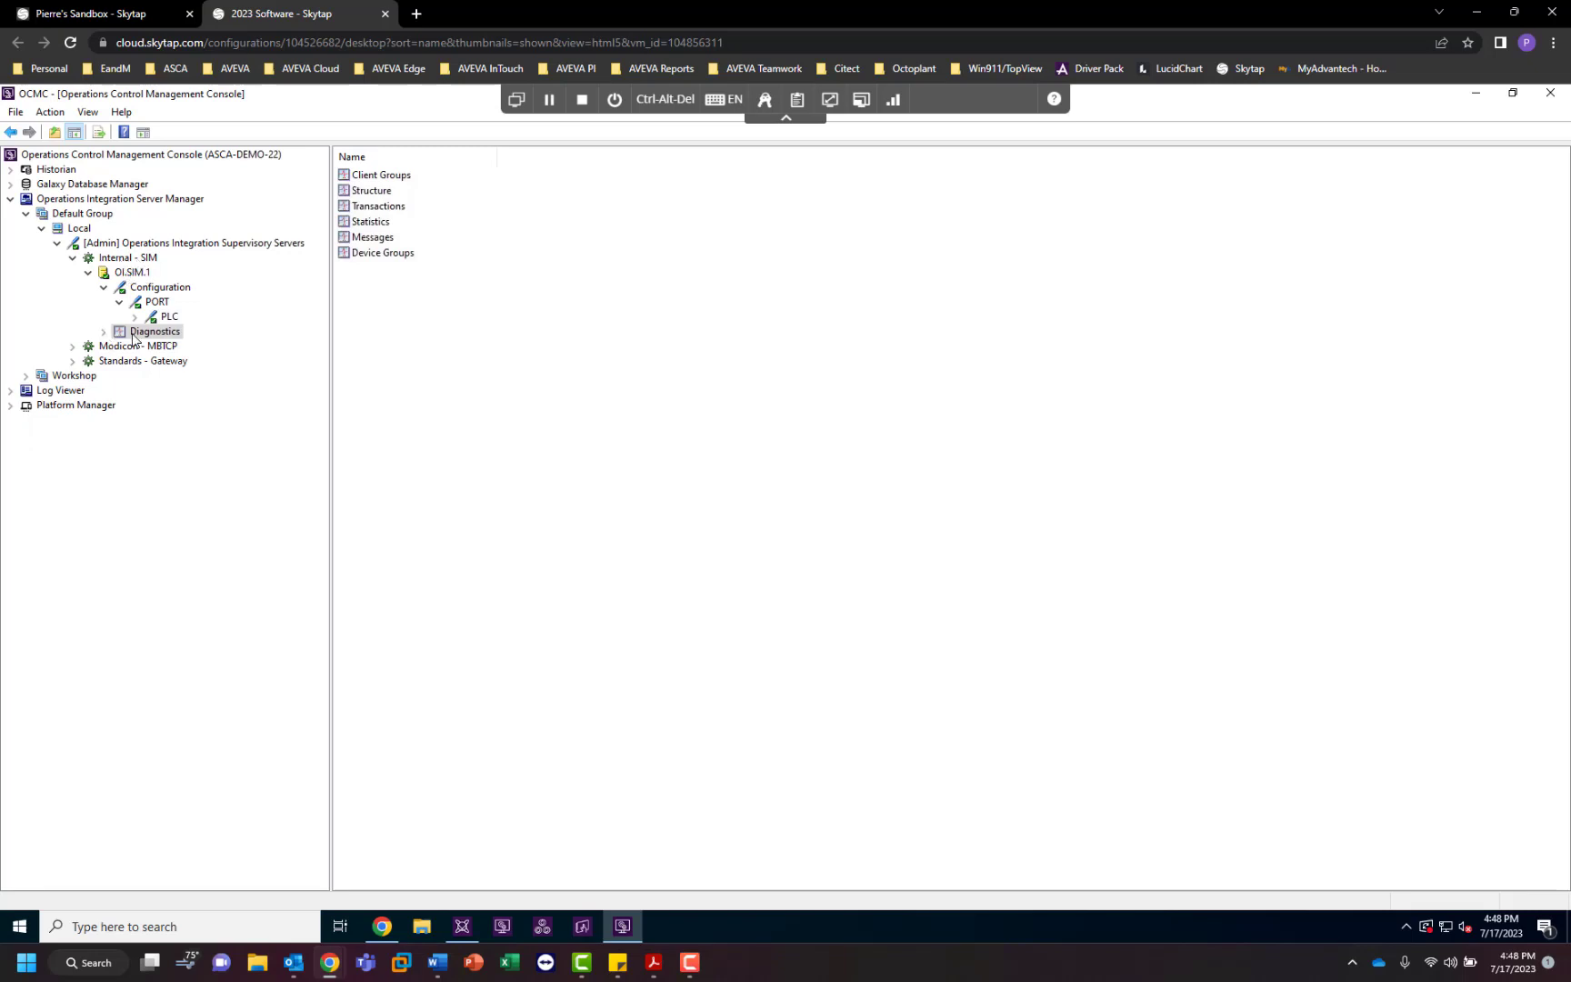
{"action": "left_click", "coordinate": [103, 334]}
{"action": "left_click", "coordinate": [176, 421]}
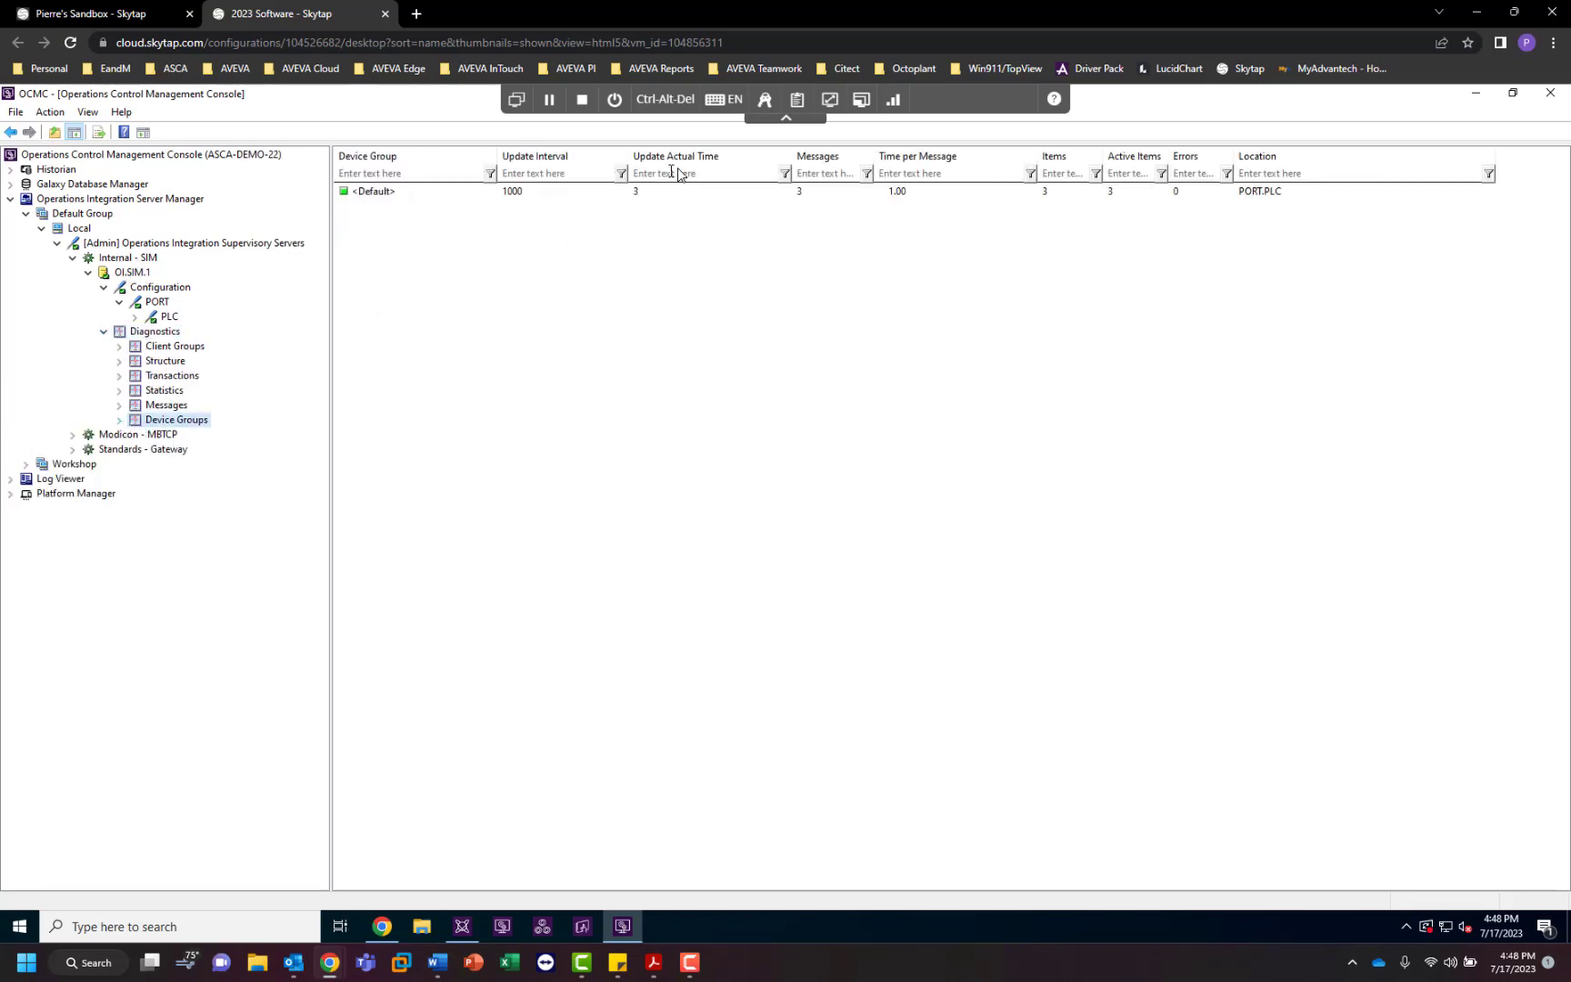
{"action": "left_click", "coordinate": [651, 193]}
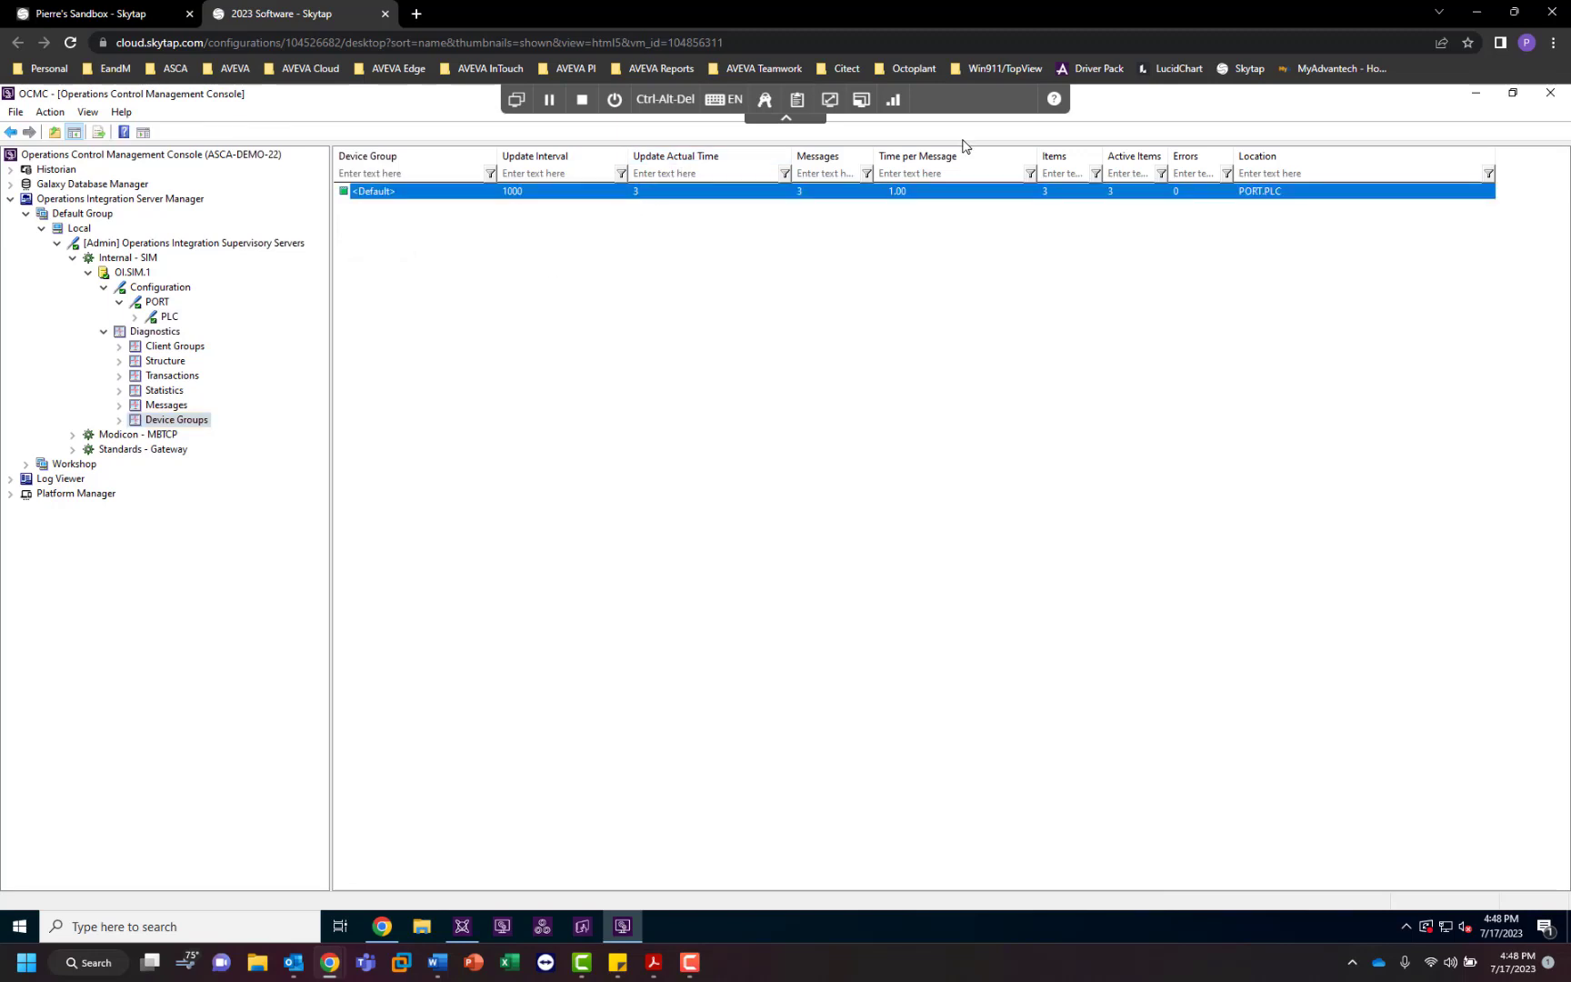
{"action": "left_click", "coordinate": [120, 420]}
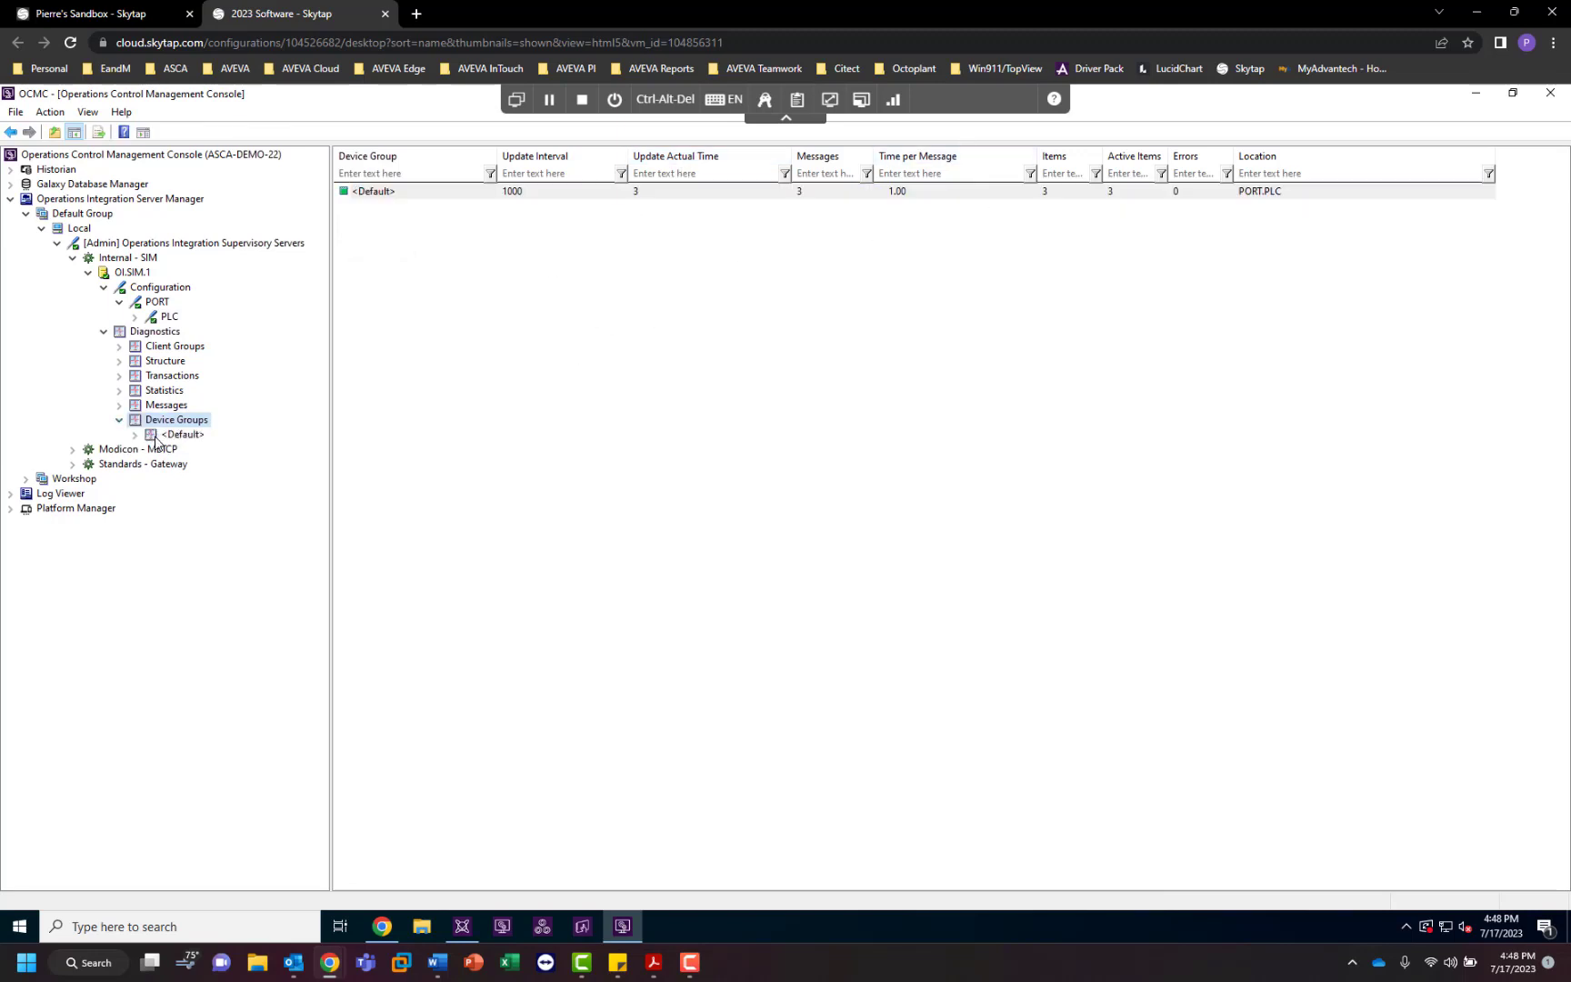
{"action": "left_click", "coordinate": [183, 436]}
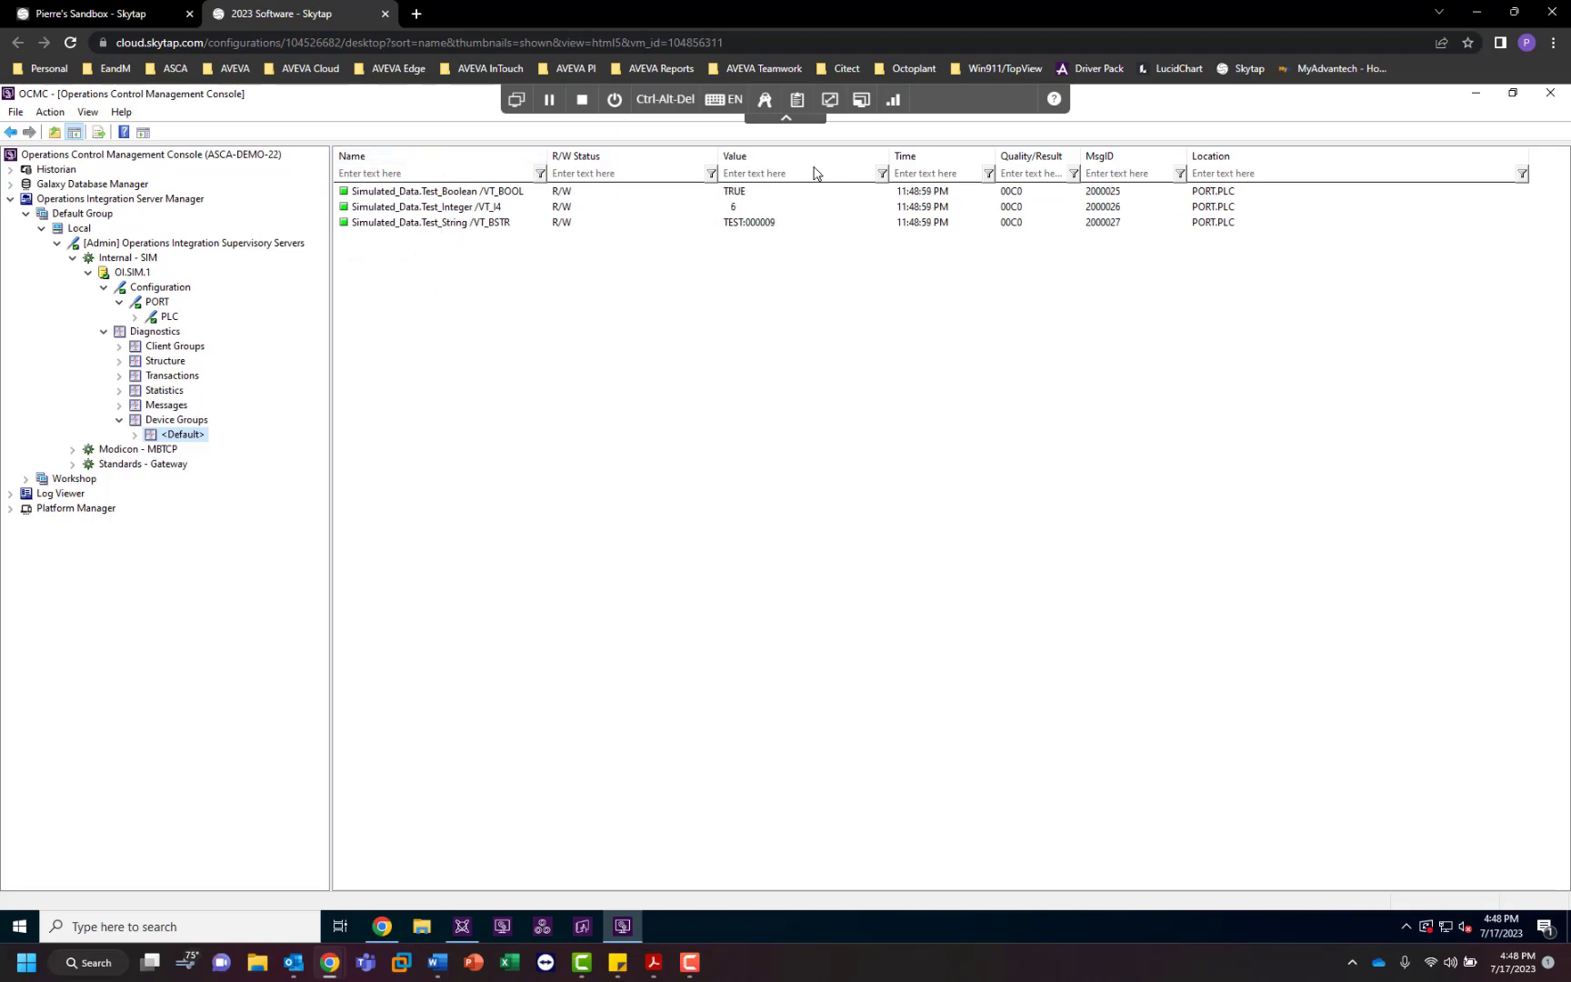
Inspect the live values of Test_Boolean, Test_Integer and Test_String.
{"action": "left_click", "coordinate": [745, 196]}
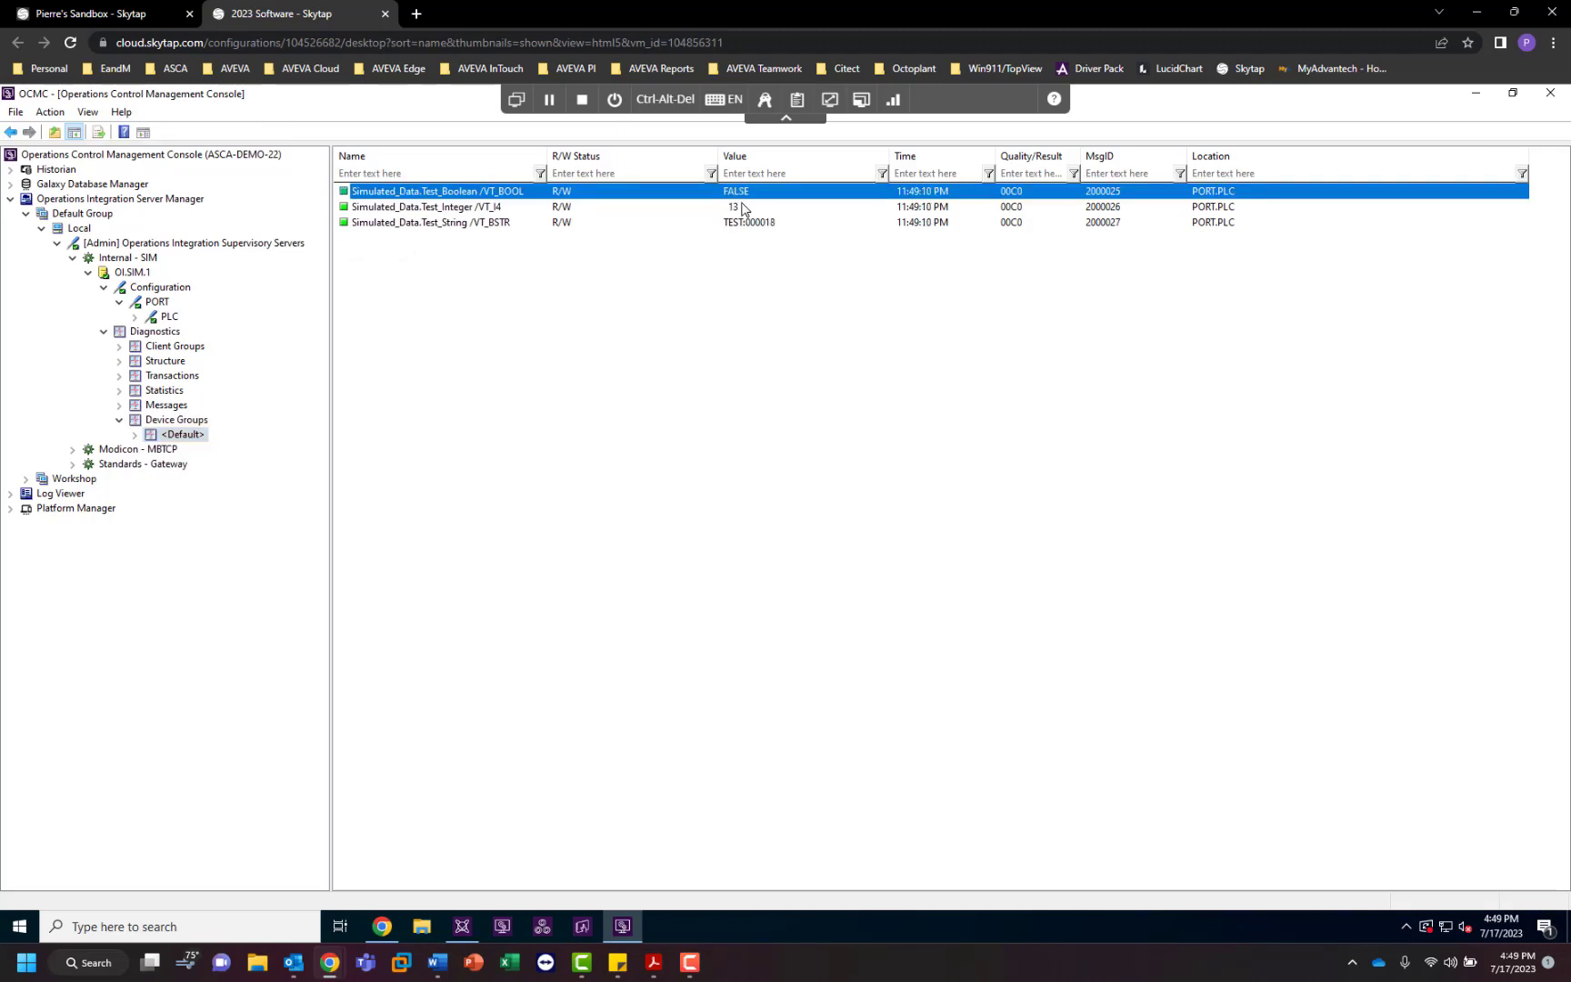
{"action": "left_click", "coordinate": [746, 205]}
{"action": "left_click", "coordinate": [552, 208]}
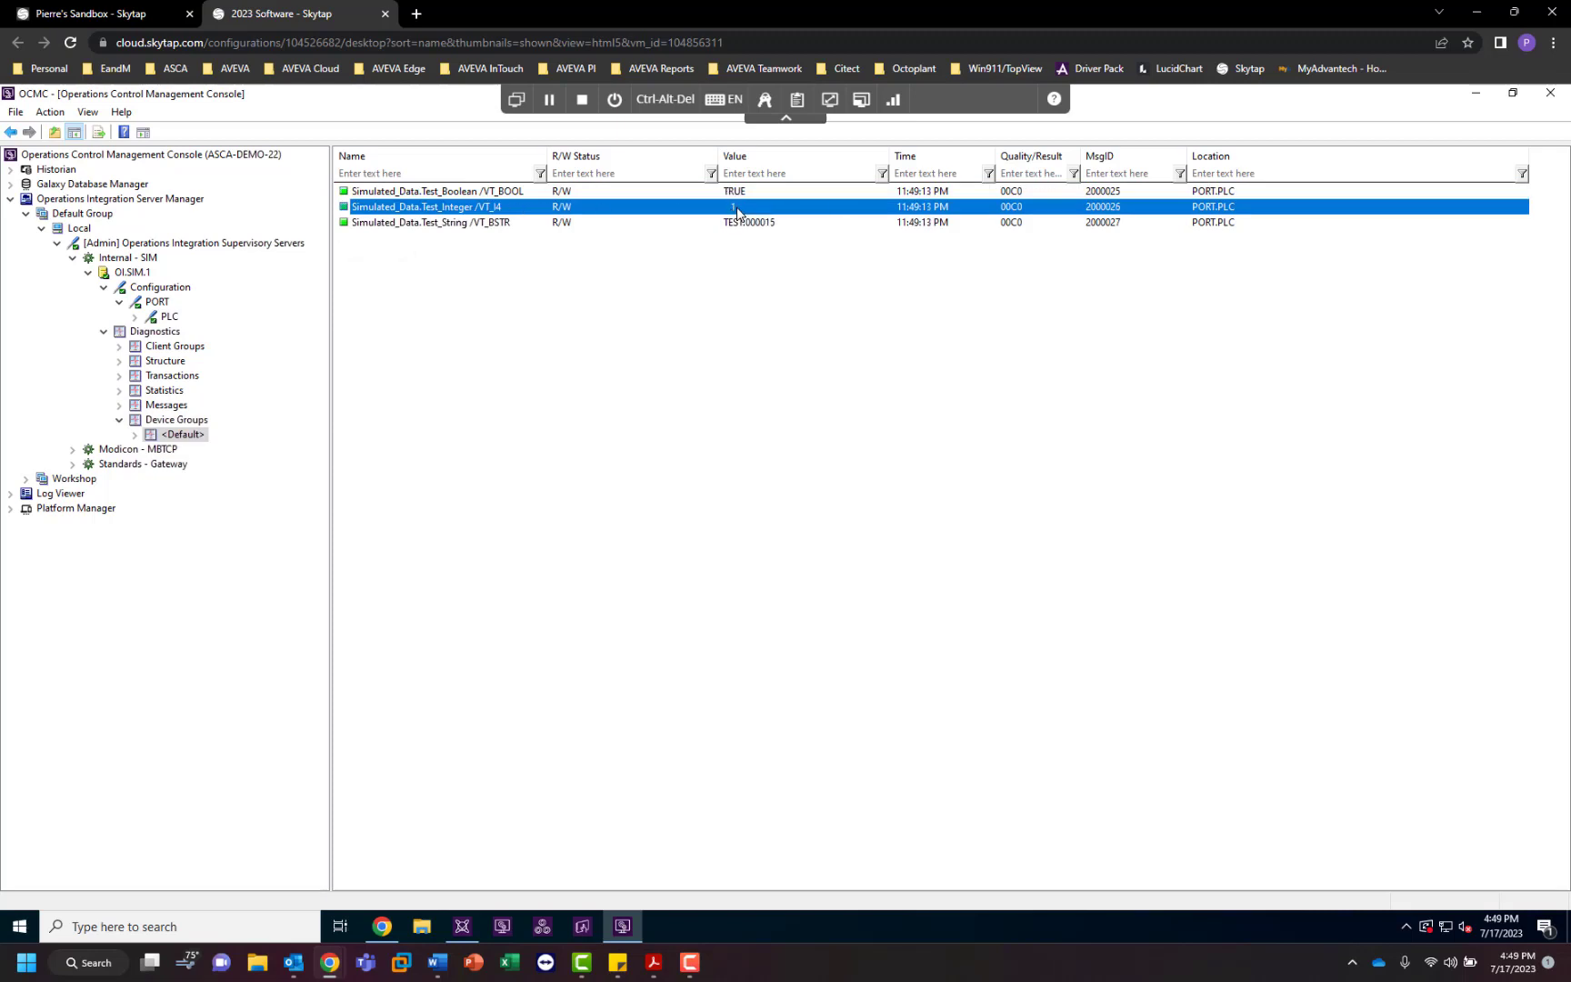
{"action": "left_click", "coordinate": [786, 229]}
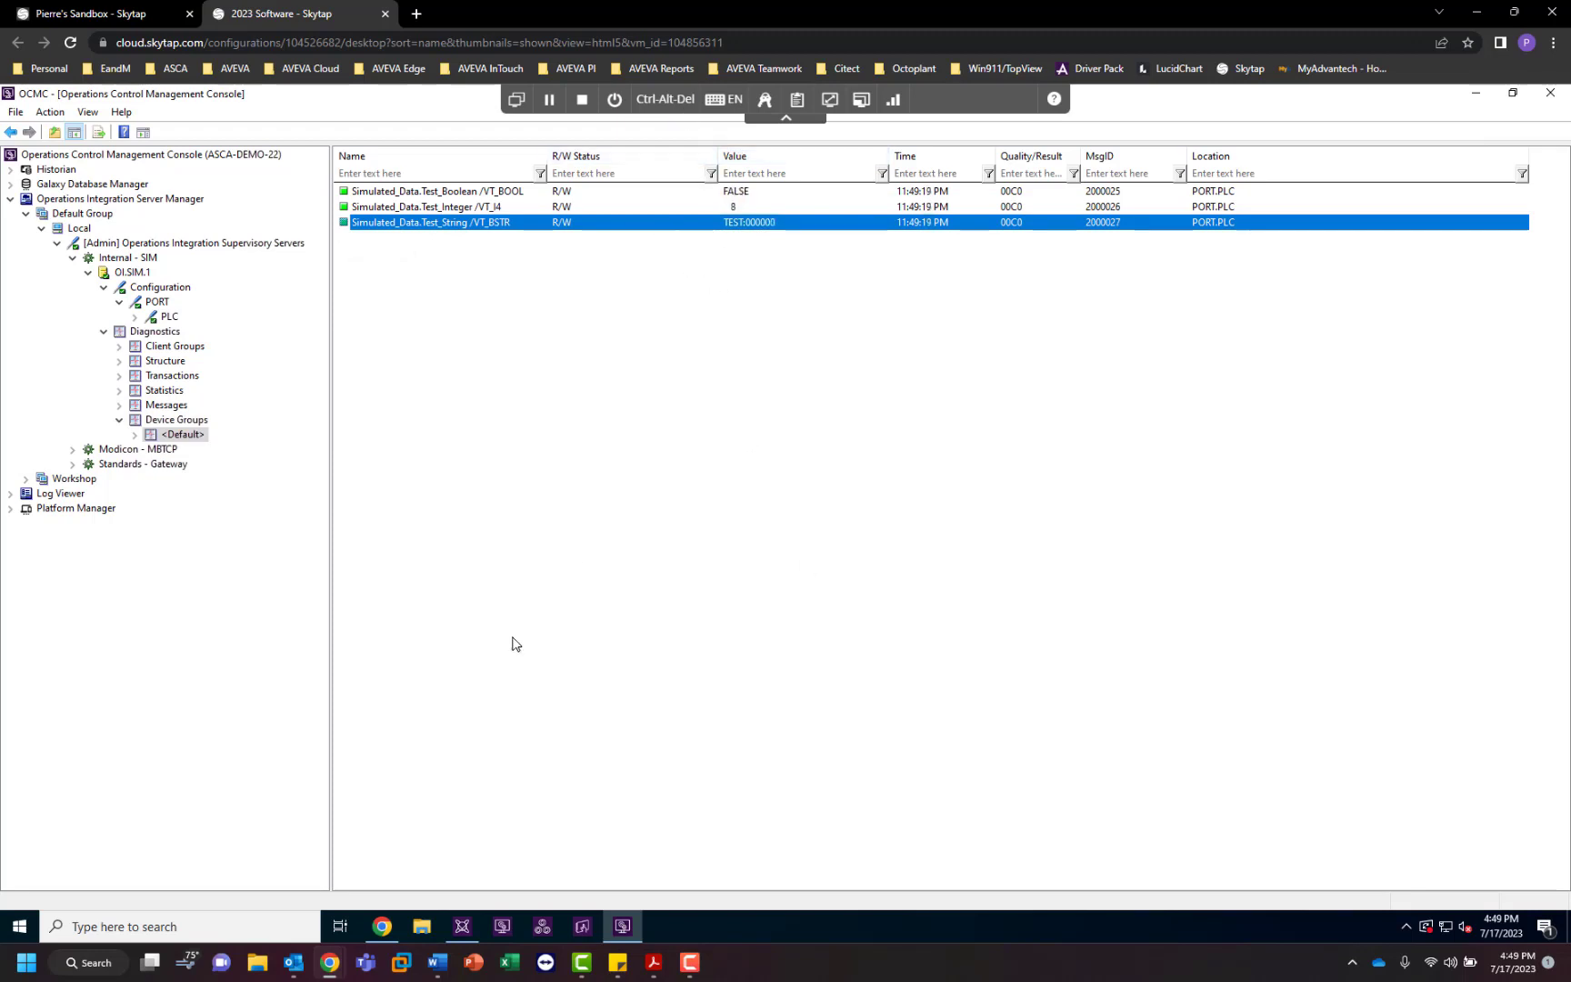
Open Simulated_Data in Object Viewer from the IDE.
{"action": "left_click", "coordinate": [476, 923]}
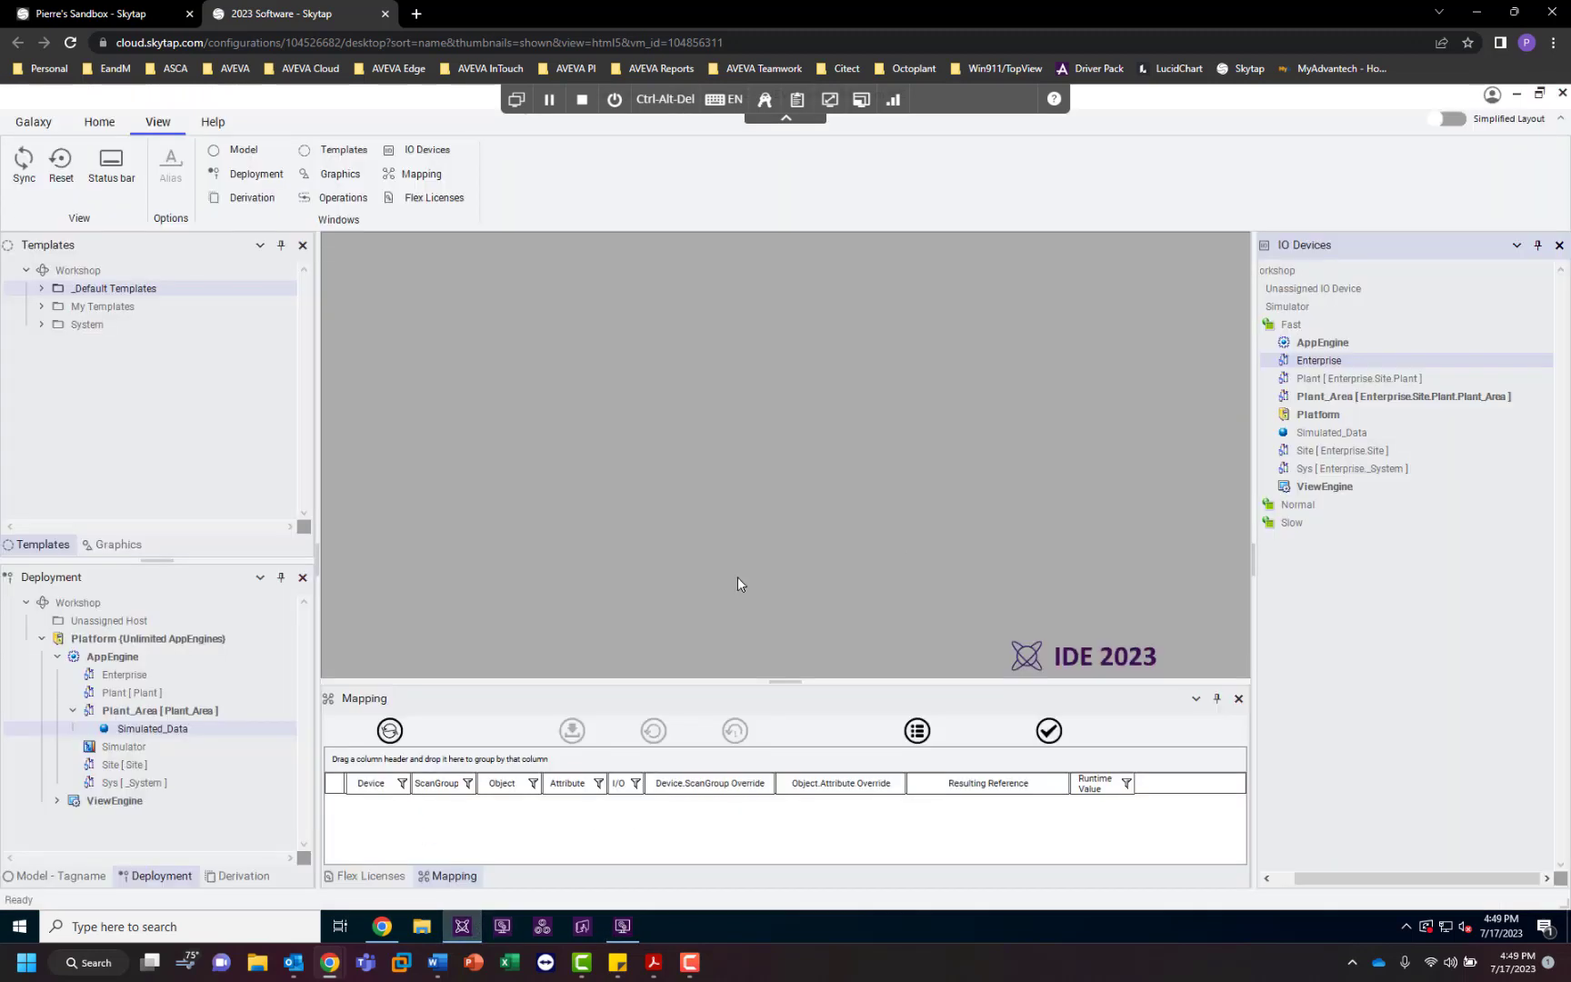
{"action": "left_click", "coordinate": [1305, 419]}
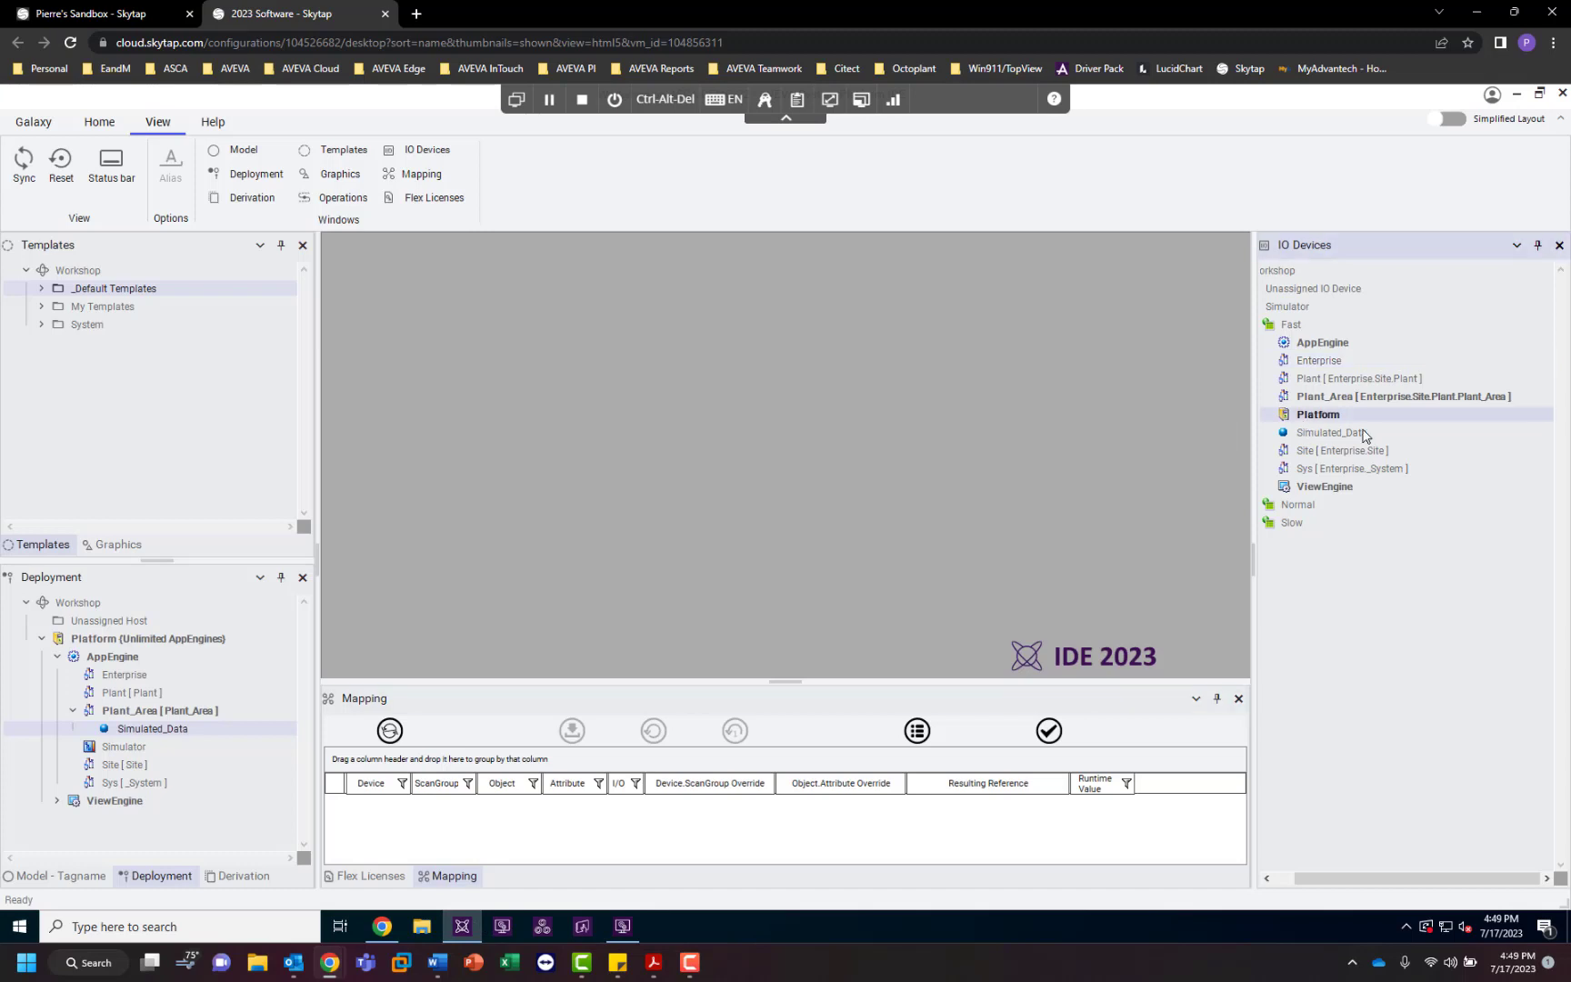
{"action": "right_click", "coordinate": [145, 730]}
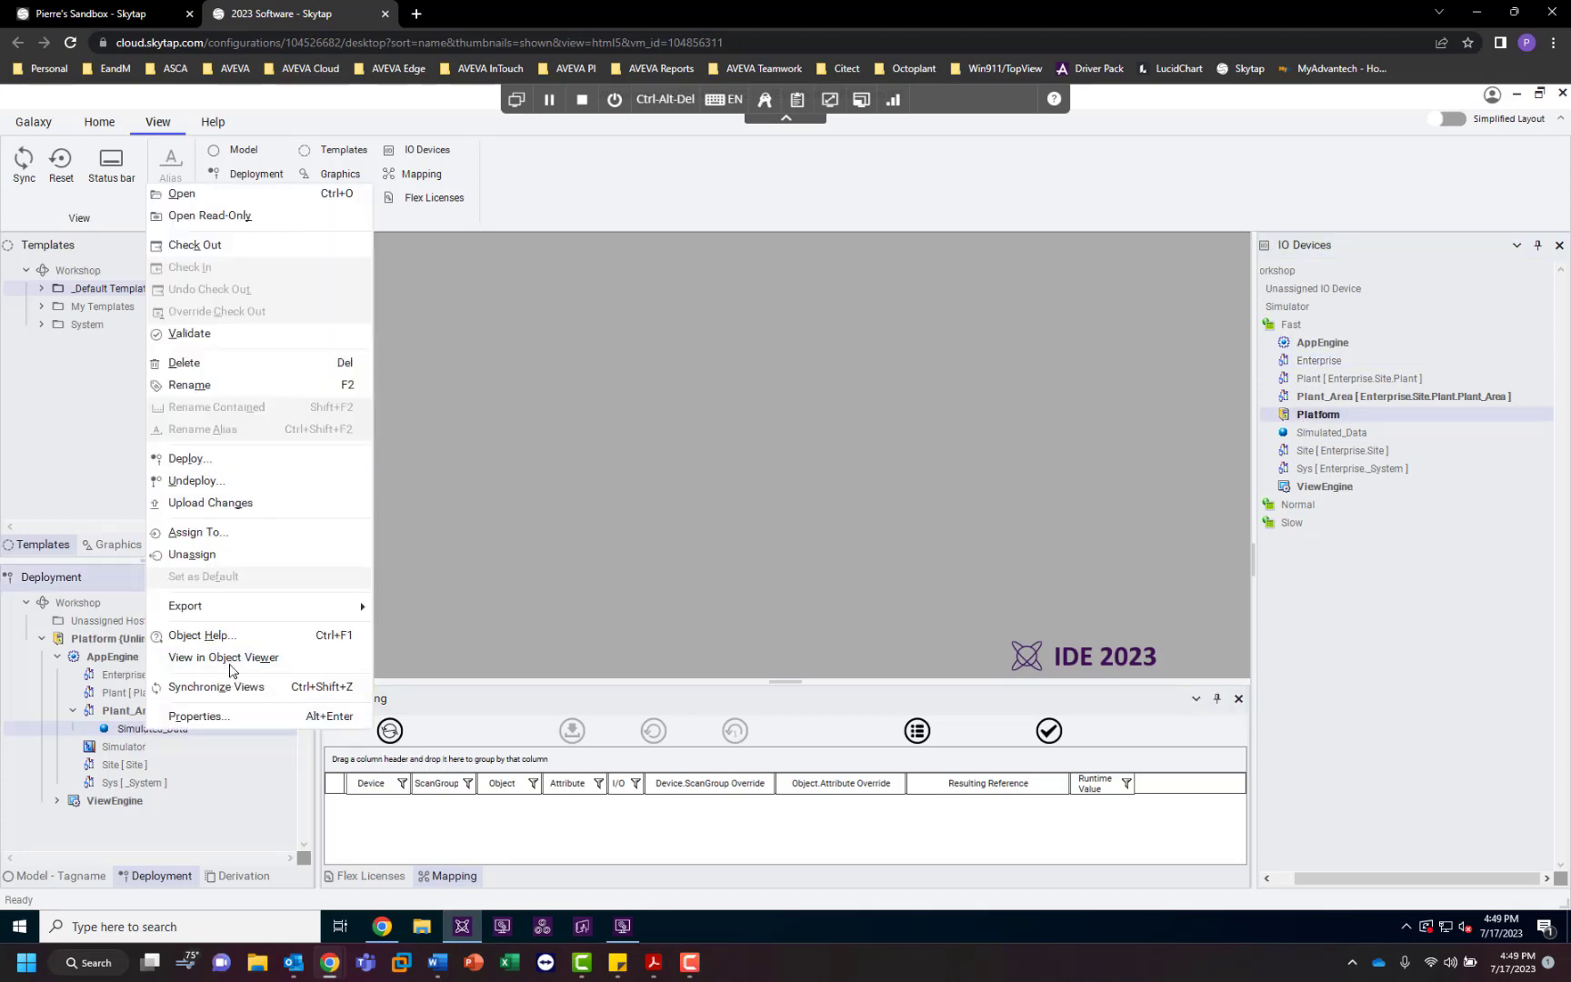
{"action": "left_click", "coordinate": [232, 659]}
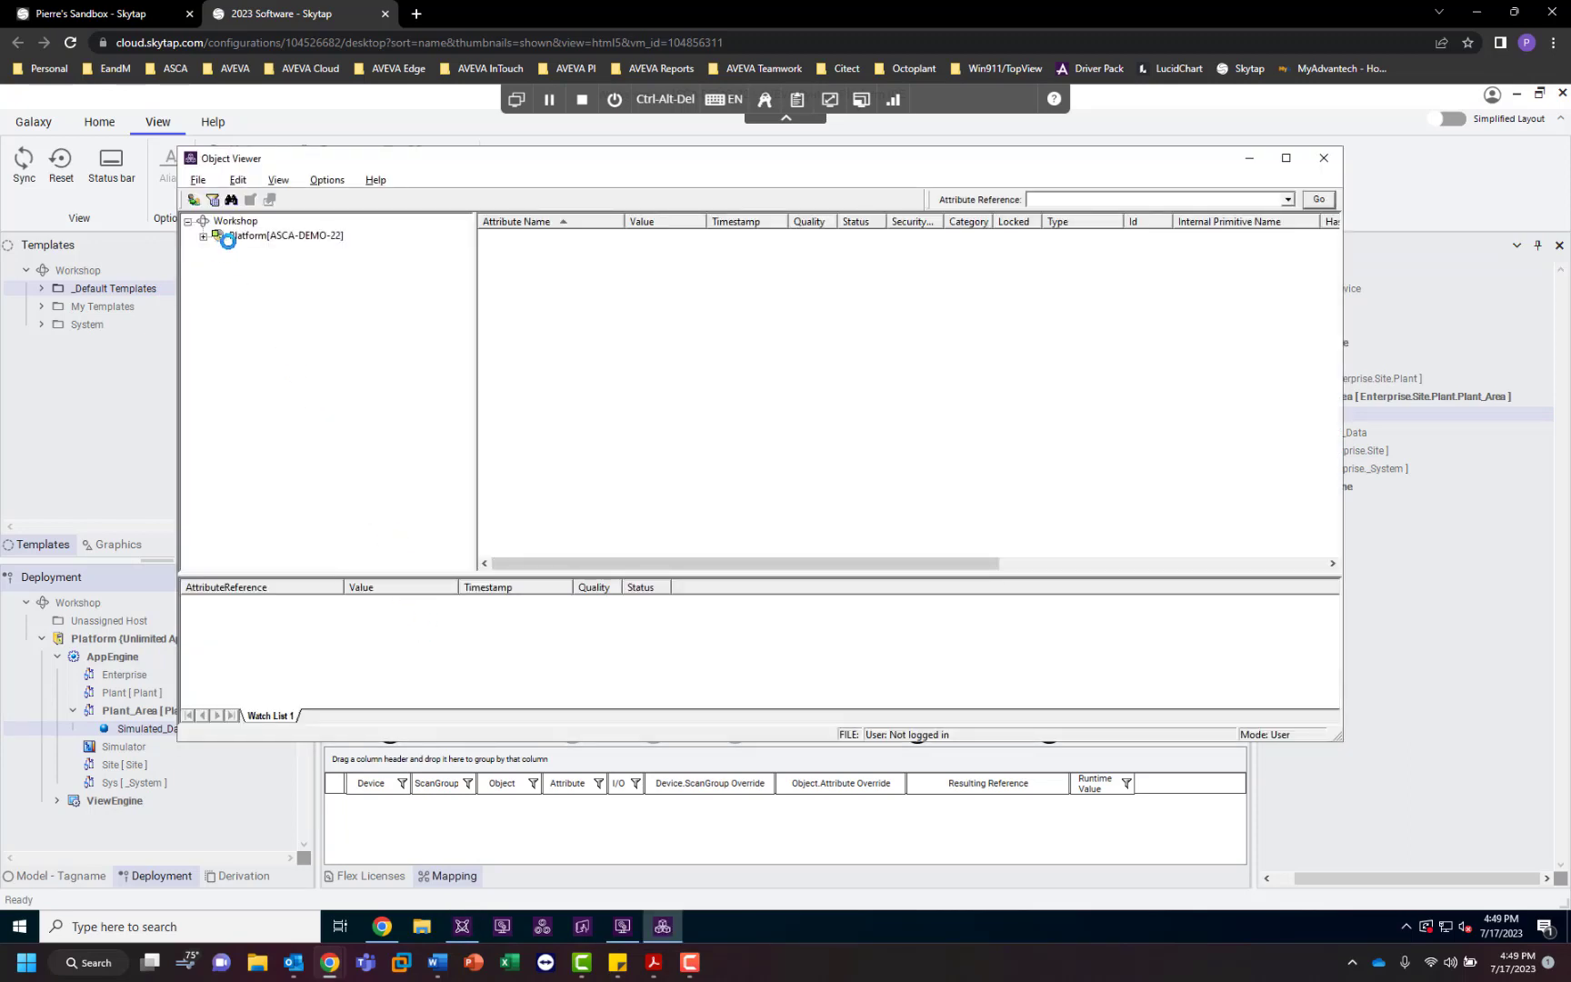
Expand Platform > AppEngine > Plant_Area and list Simulated_Data's attributes.
{"action": "left_click", "coordinate": [203, 236]}
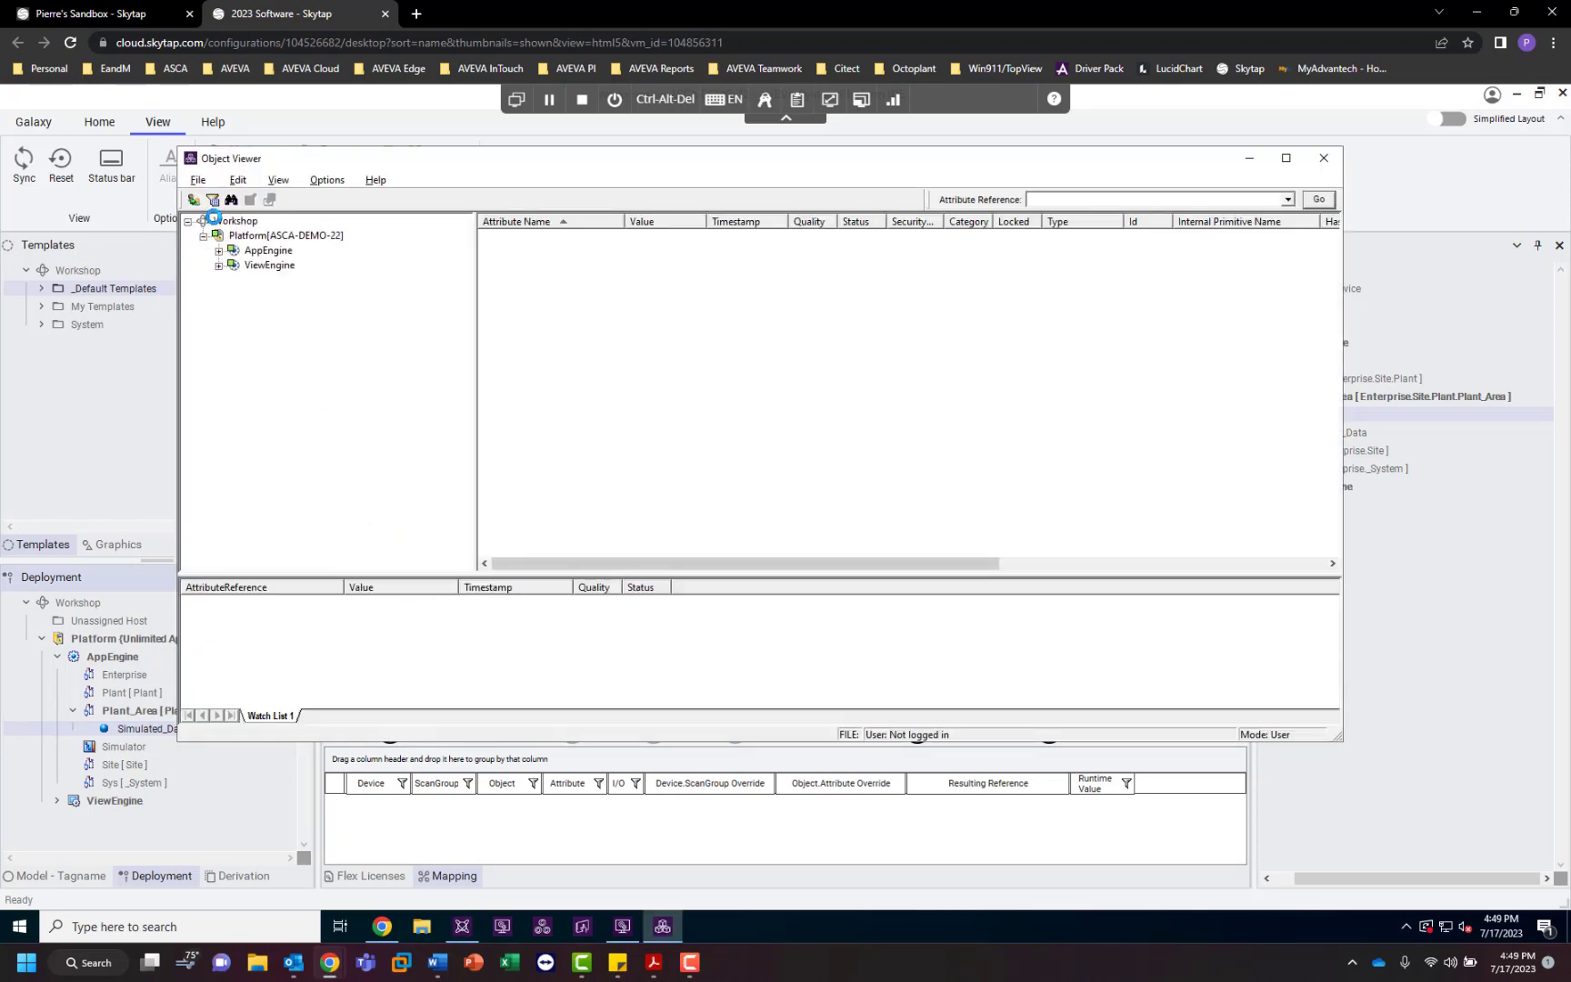
{"action": "left_click", "coordinate": [233, 251]}
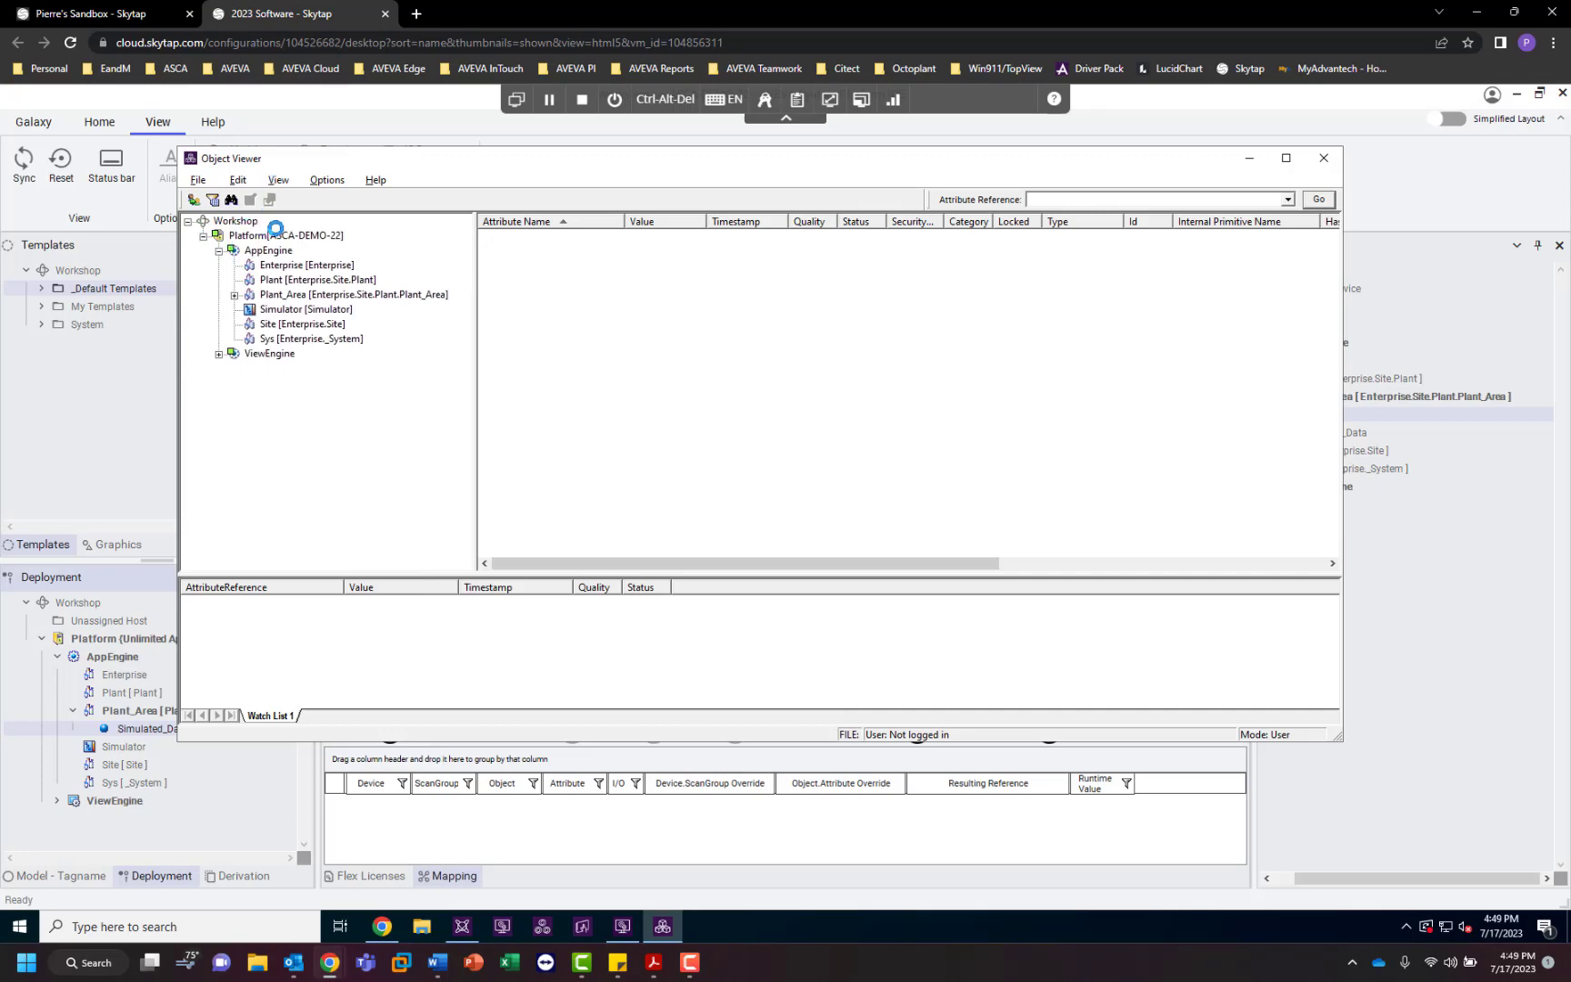
{"action": "left_click", "coordinate": [235, 295]}
{"action": "left_click", "coordinate": [314, 310]}
{"action": "left_click", "coordinate": [315, 310]}
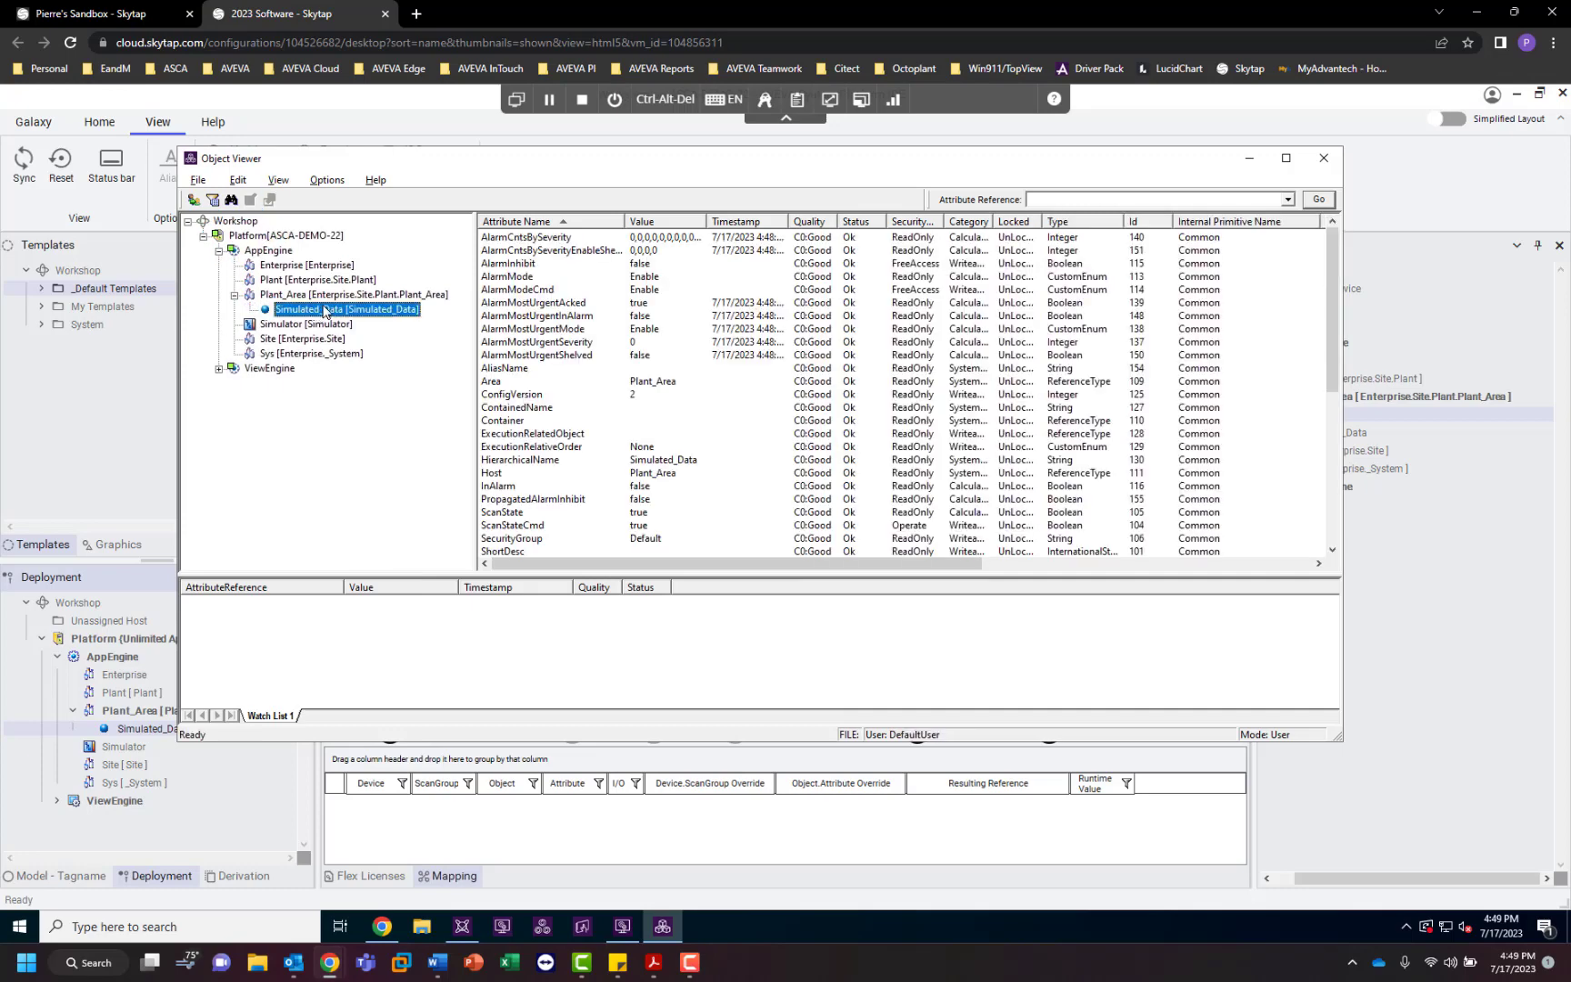
{"action": "scroll", "coordinate": [639, 317], "scroll_direction": "down", "scroll_amount": 4}
{"action": "scroll", "coordinate": [639, 317], "scroll_direction": "down", "scroll_amount": 4}
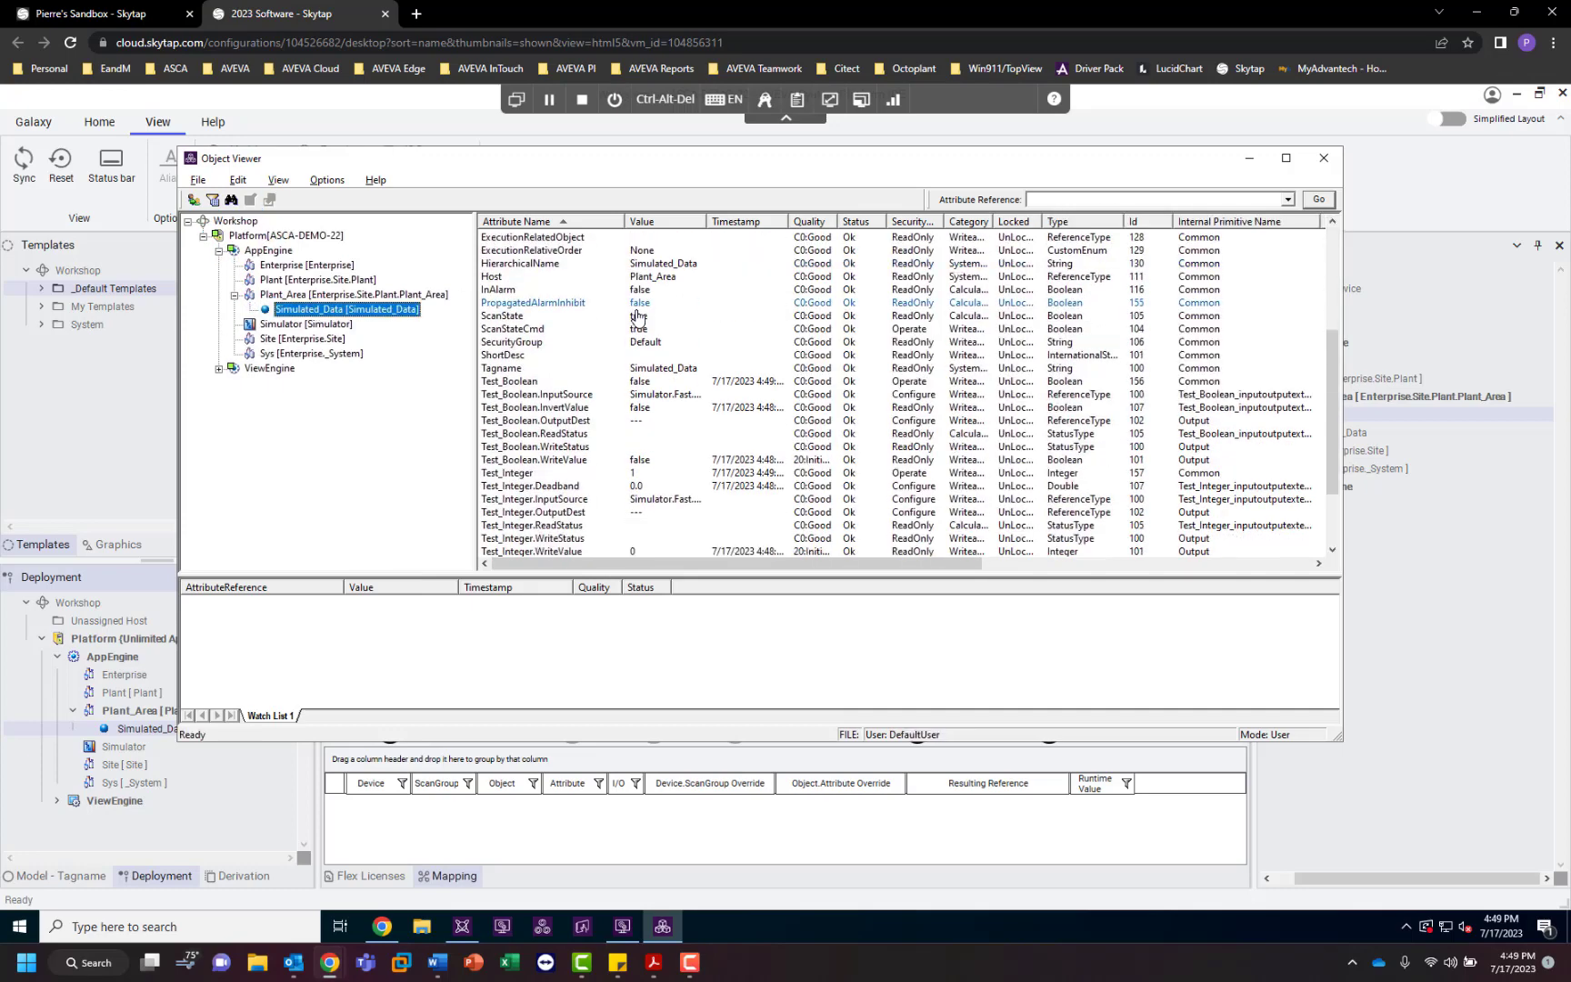
{"action": "scroll", "coordinate": [638, 317], "scroll_direction": "down", "scroll_amount": 3}
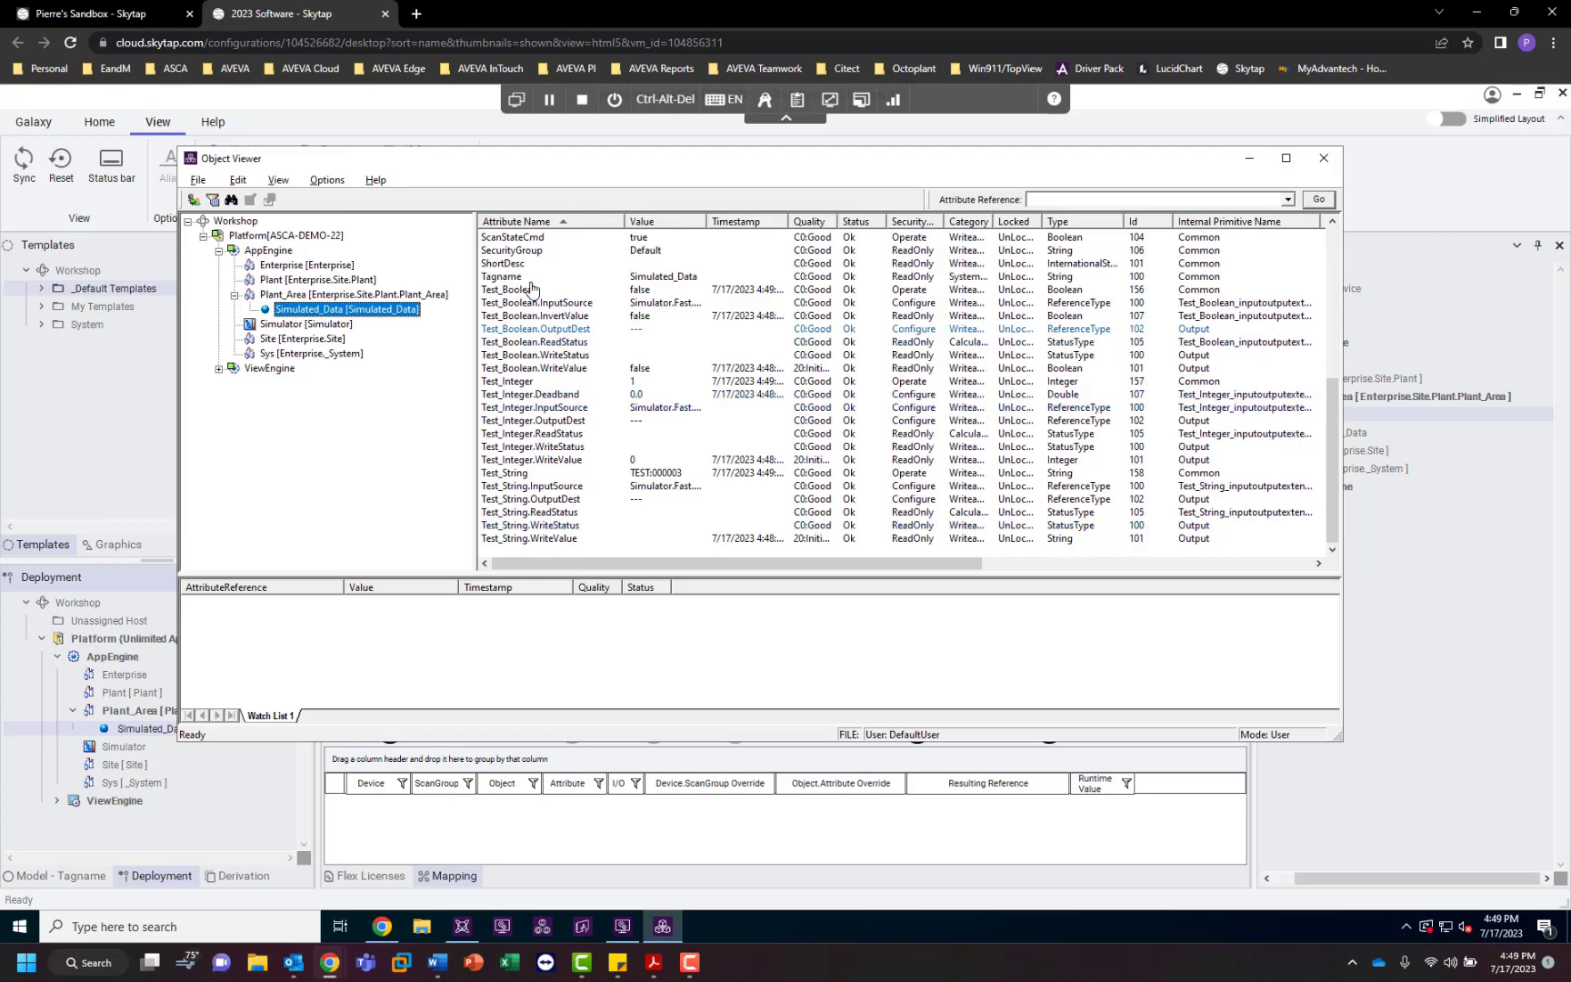
Watch Test_Boolean, Test_Integer and Test_String live in Watch List 1, then close Object Viewer.
{"action": "left_click", "coordinate": [525, 291]}
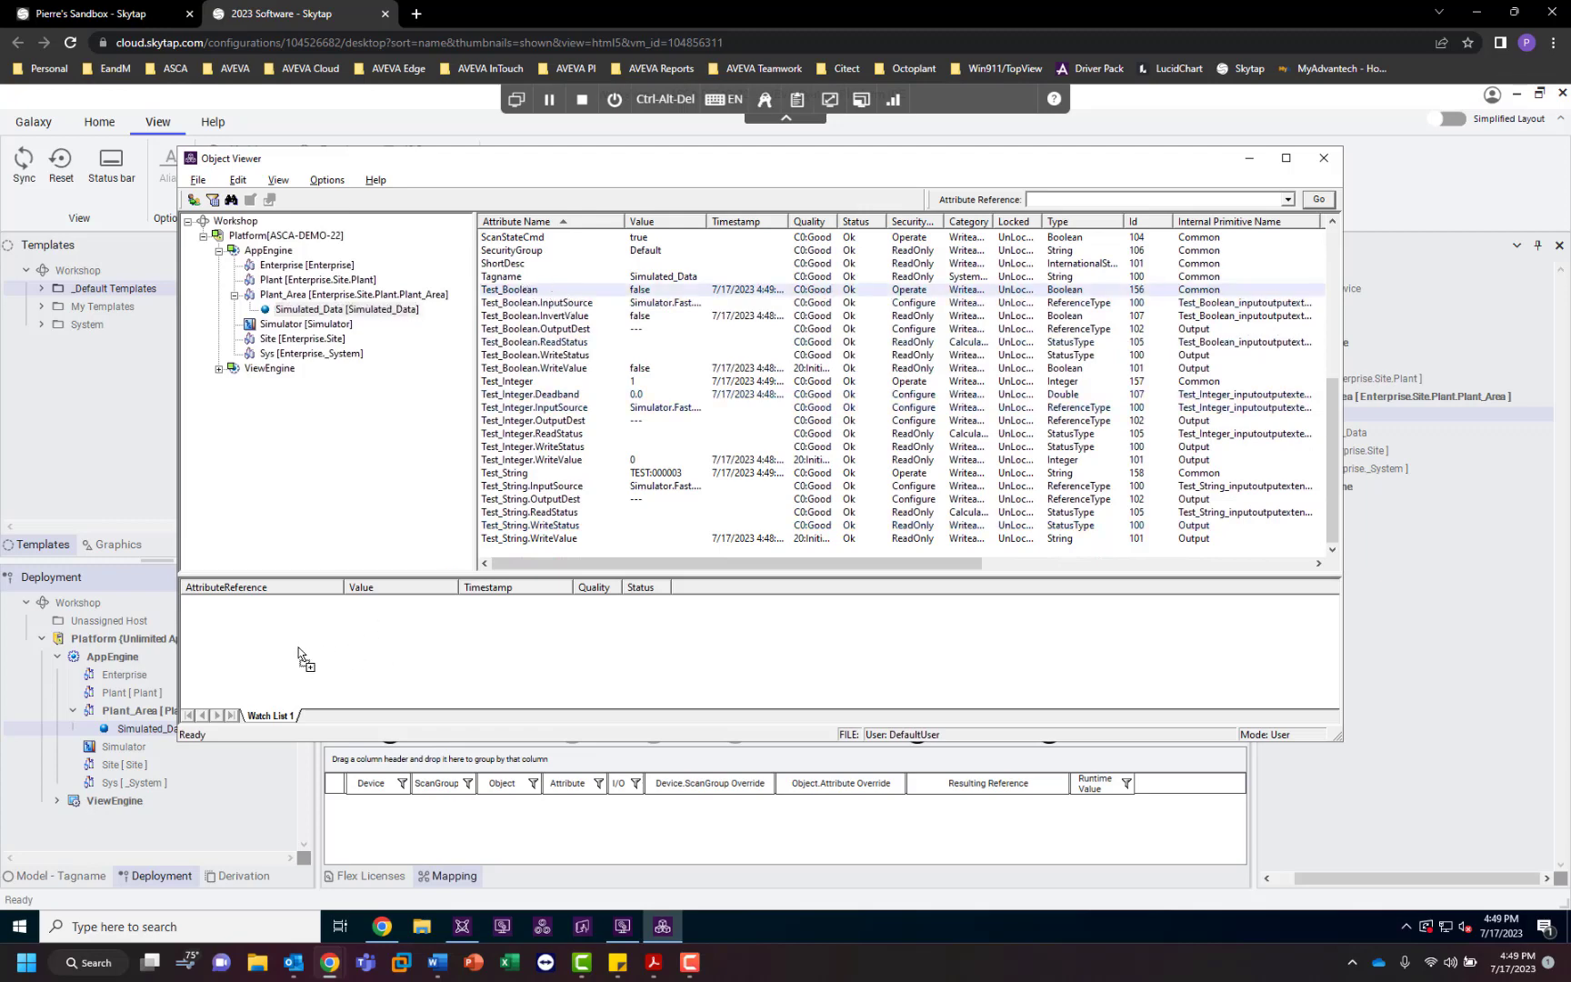
{"action": "left_click", "coordinate": [509, 382]}
{"action": "left_click_drag", "start_coordinate": [510, 383], "coordinate": [331, 657]}
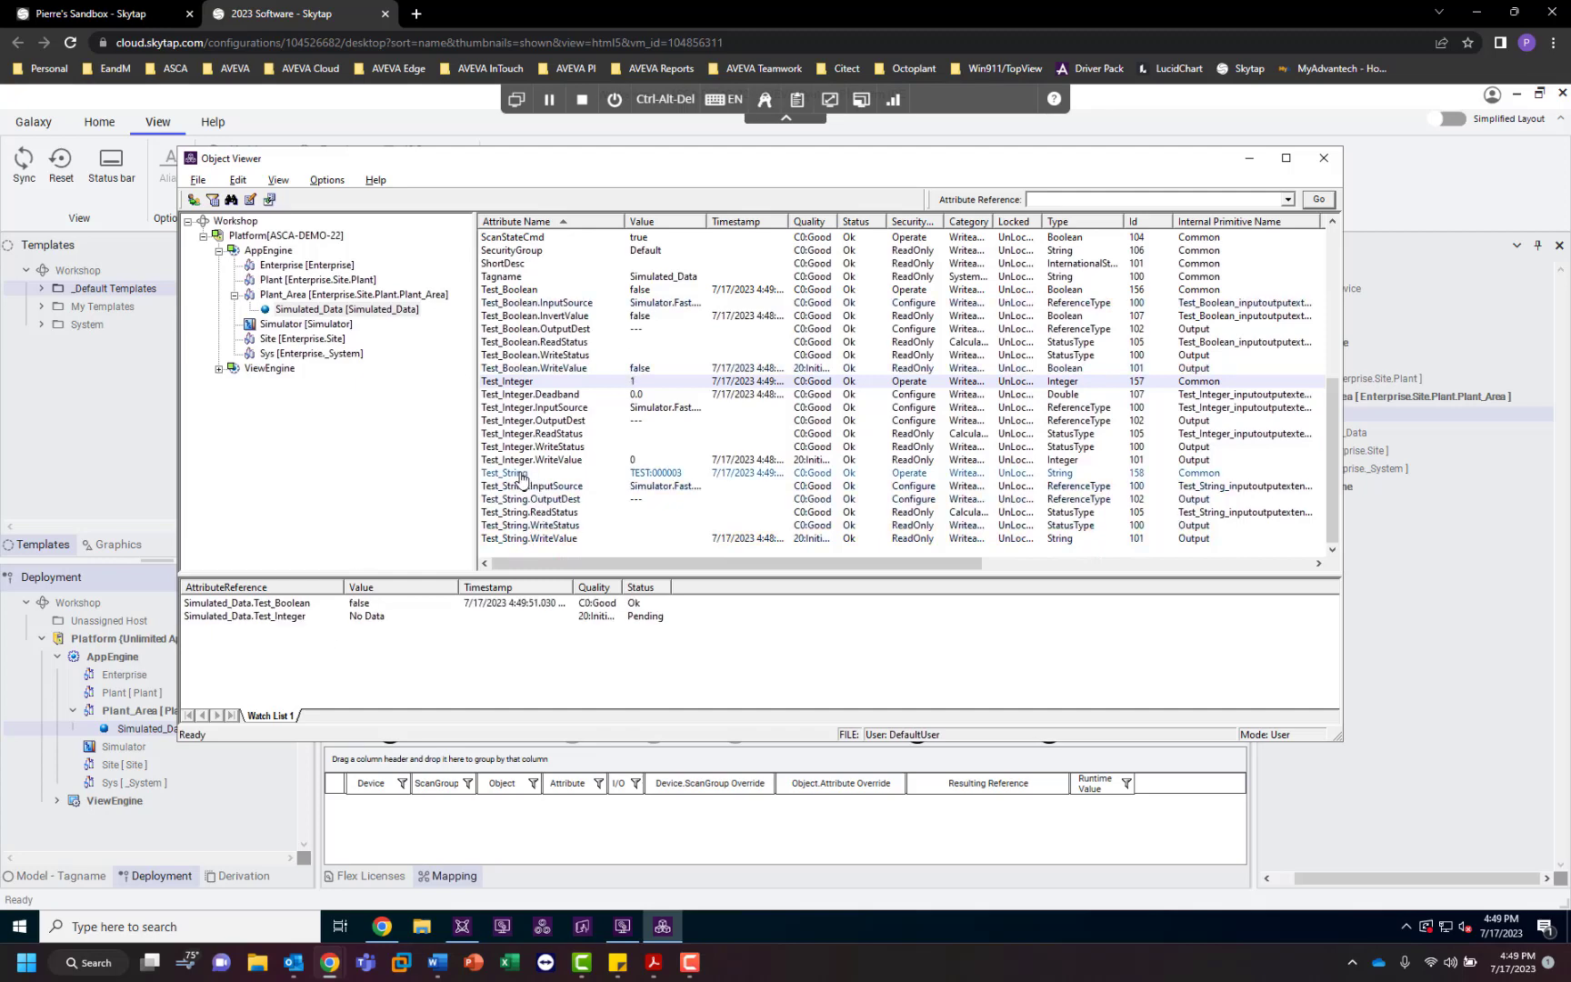
{"action": "mouse_move", "coordinate": [505, 473]}
{"action": "left_mouse_down"}
{"action": "mouse_move", "coordinate": [596, 537]}
{"action": "mouse_move", "coordinate": [258, 660]}
{"action": "left_mouse_up"}
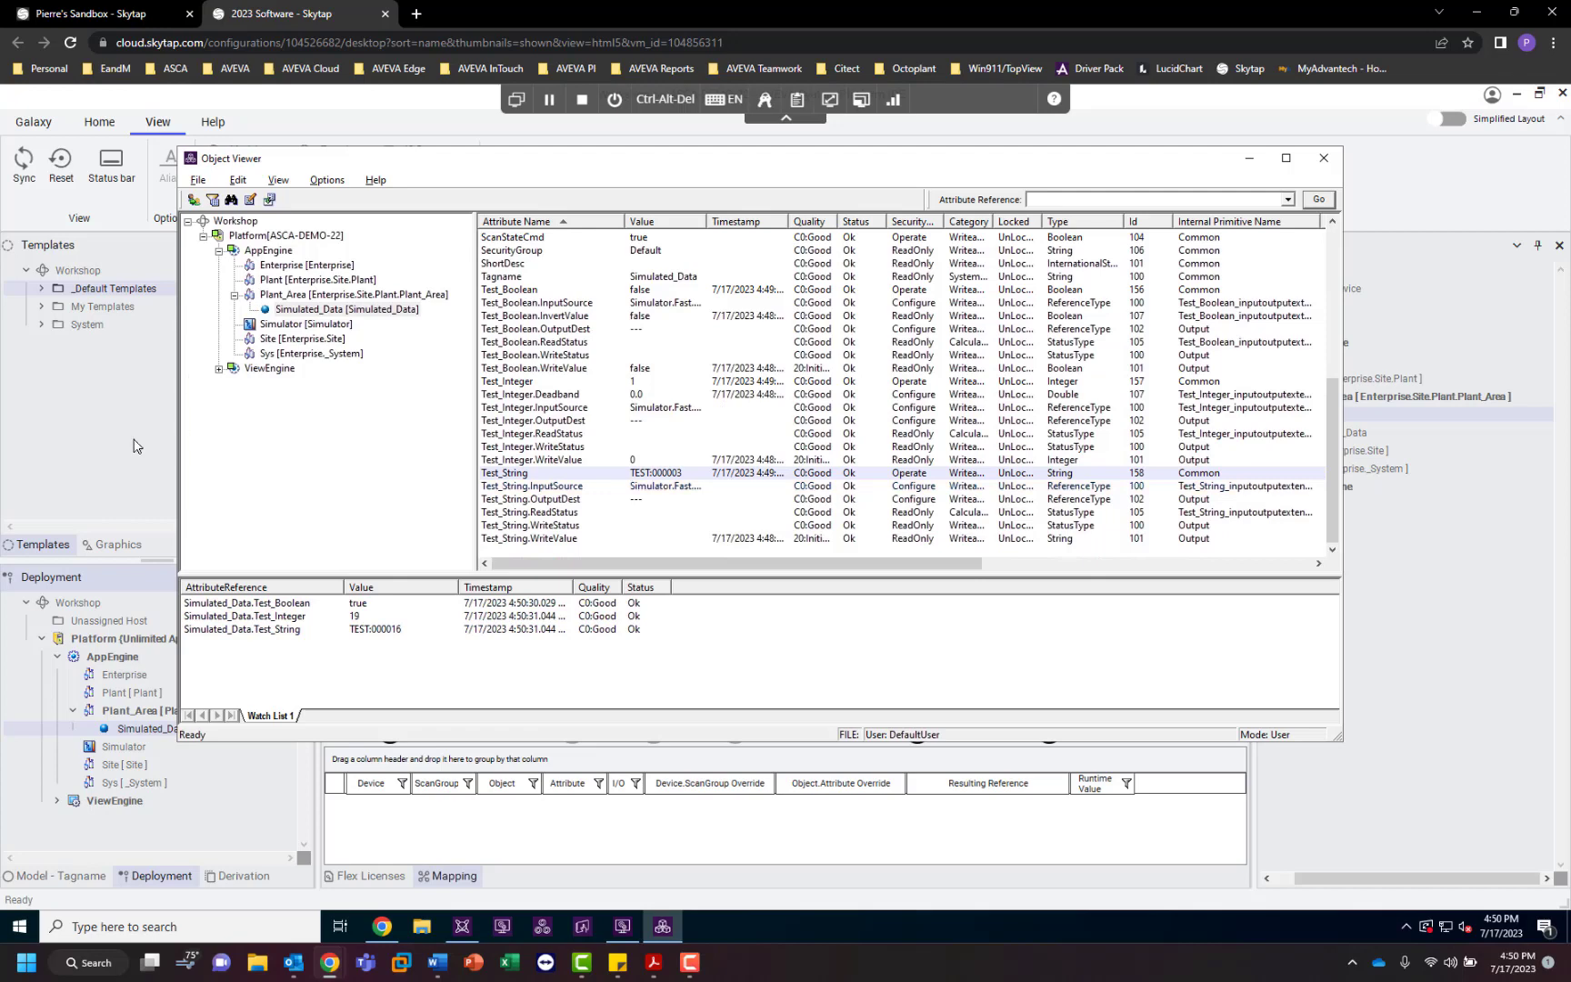
{"action": "key", "text": "alt+F4"}
{"action": "left_click", "coordinate": [110, 390]}
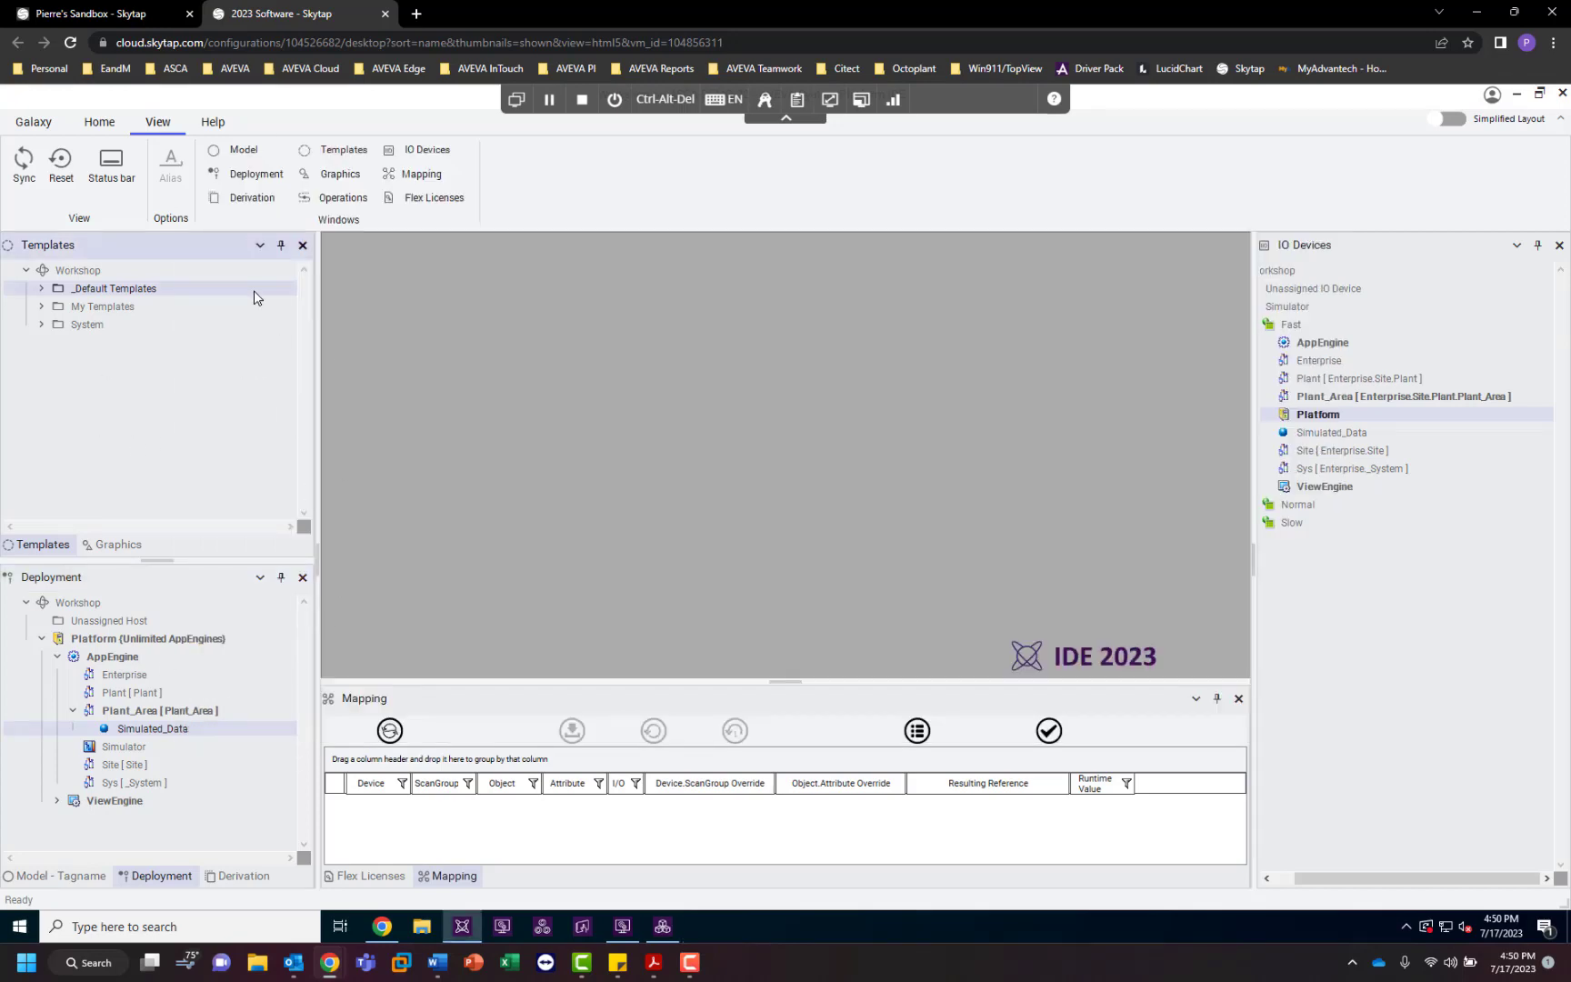